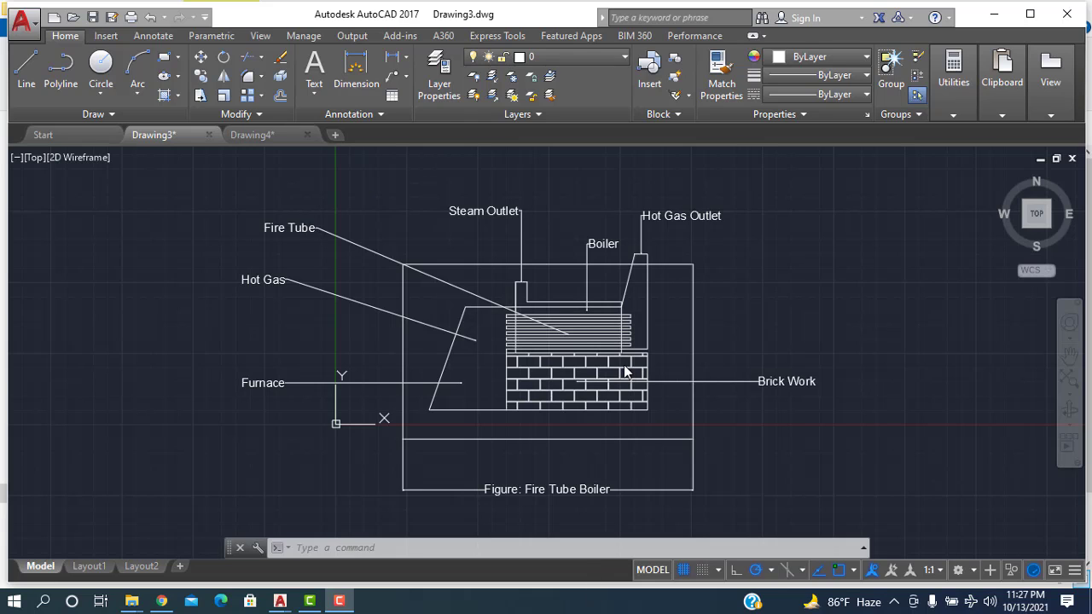
# - Switch to Drawing4 and draw the brickwork rectangle about 76.5 units wide, to the right of the Y axis
pyautogui.scroll(2, 623, 367)
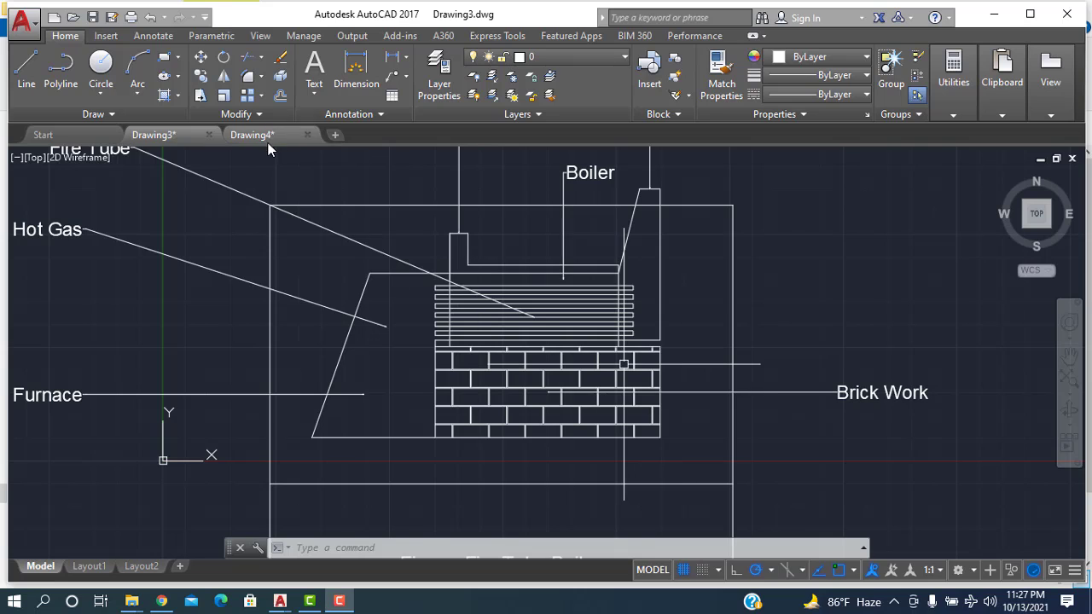
pyautogui.moveTo(268, 150)
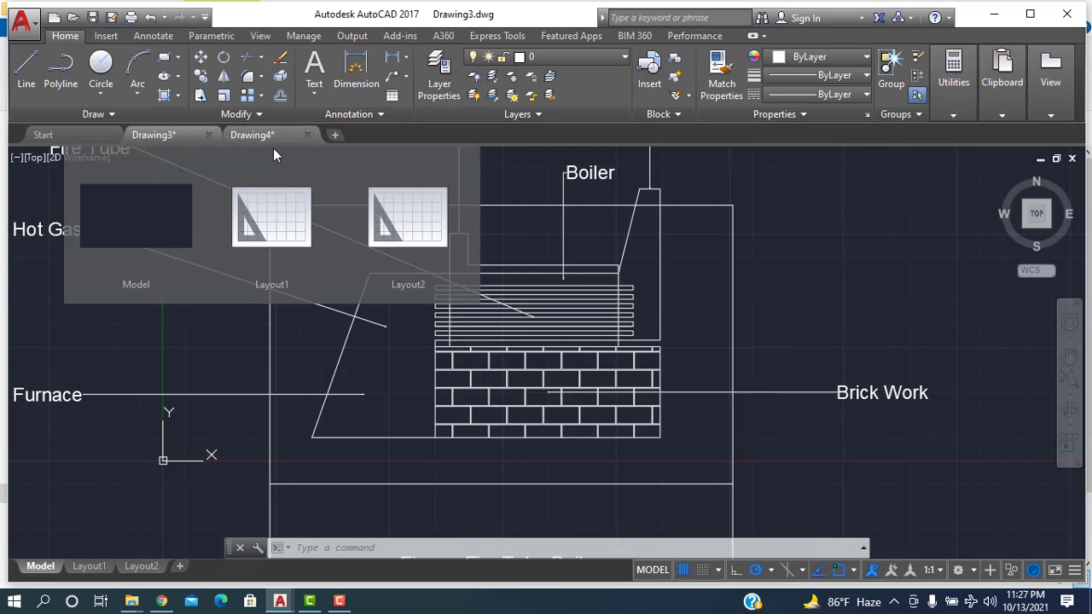
pyautogui.click(273, 133)
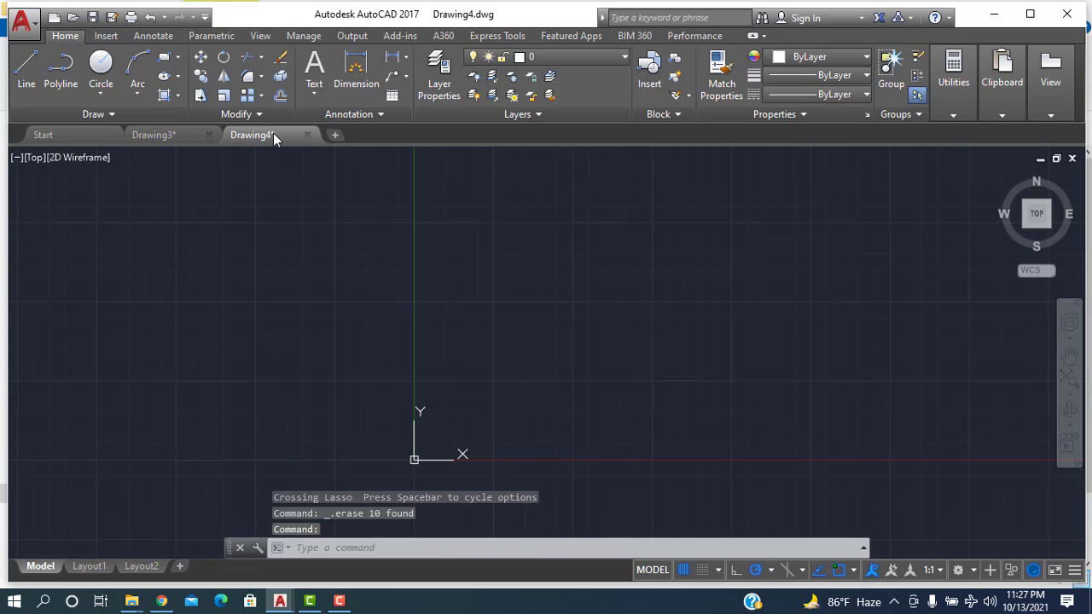
pyautogui.click(164, 57)
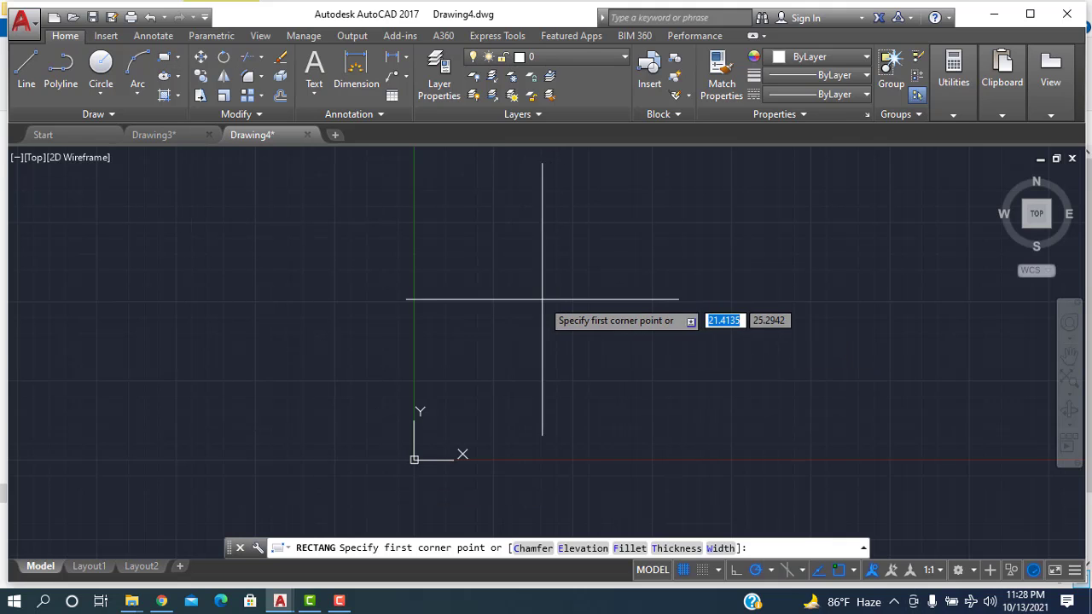
pyautogui.click(484, 296)
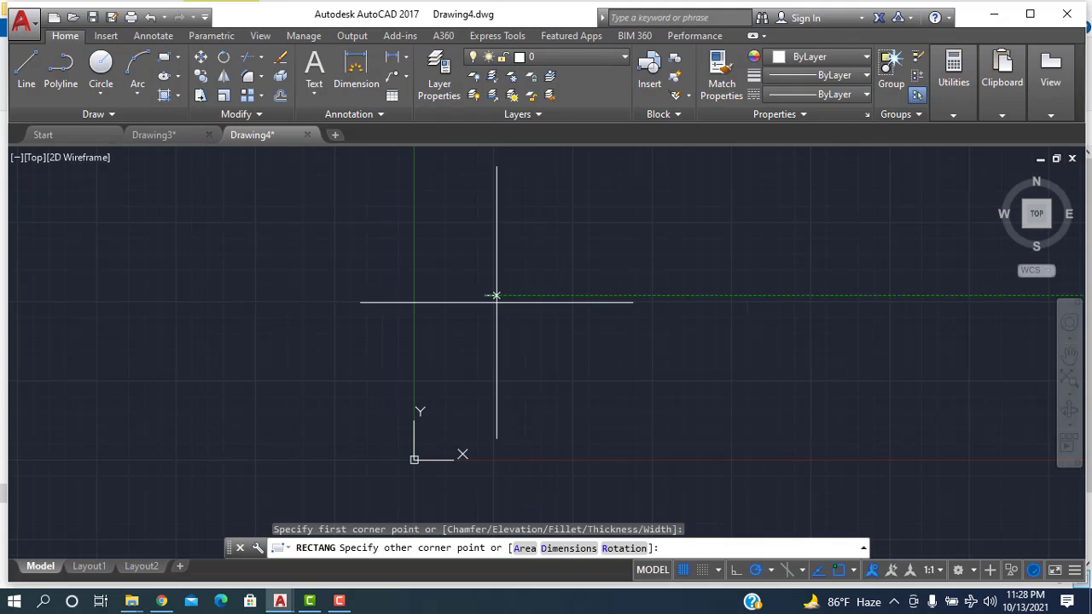
pyautogui.click(969, 490)
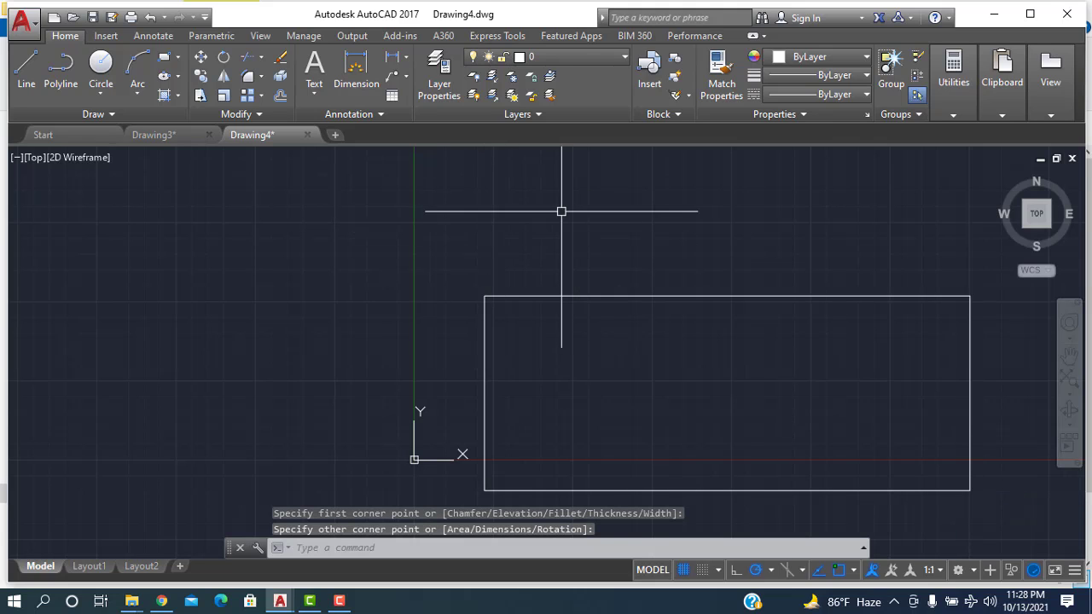
# - After checking the Drawing3 reference, start a polyline in Drawing4 from the rectangle's upper-left corner, 3 units up and across to the right edge
pyautogui.click(188, 137)
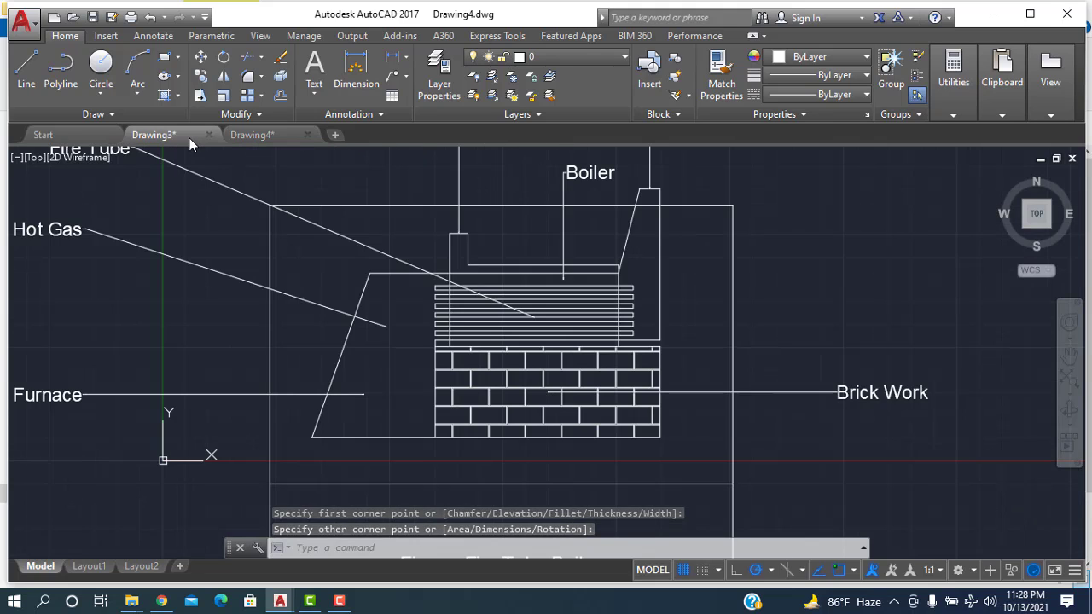
pyautogui.scroll(-2, 311, 331)
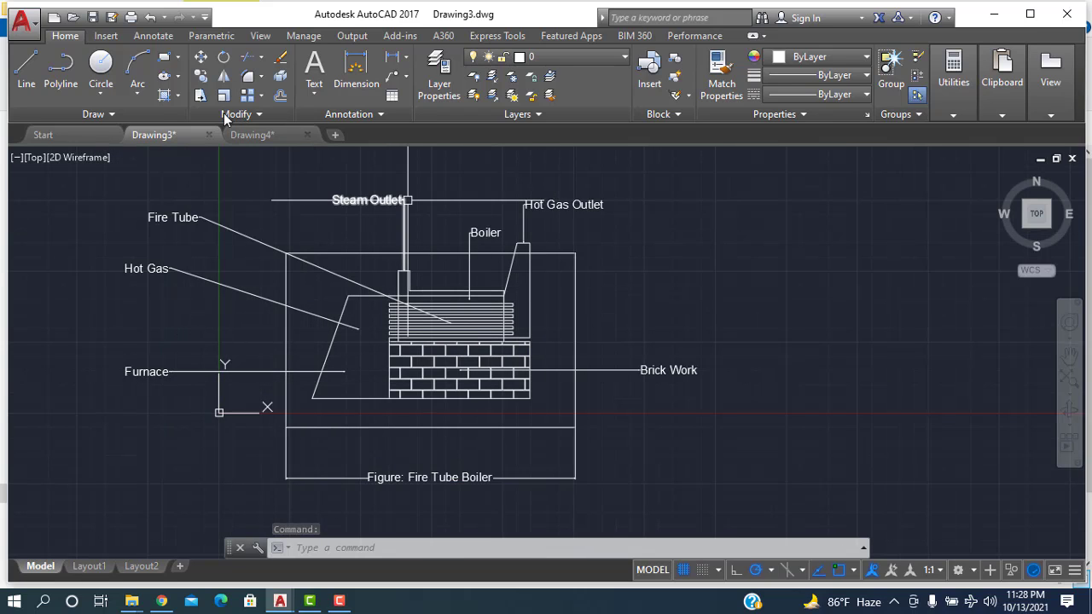
pyautogui.click(239, 134)
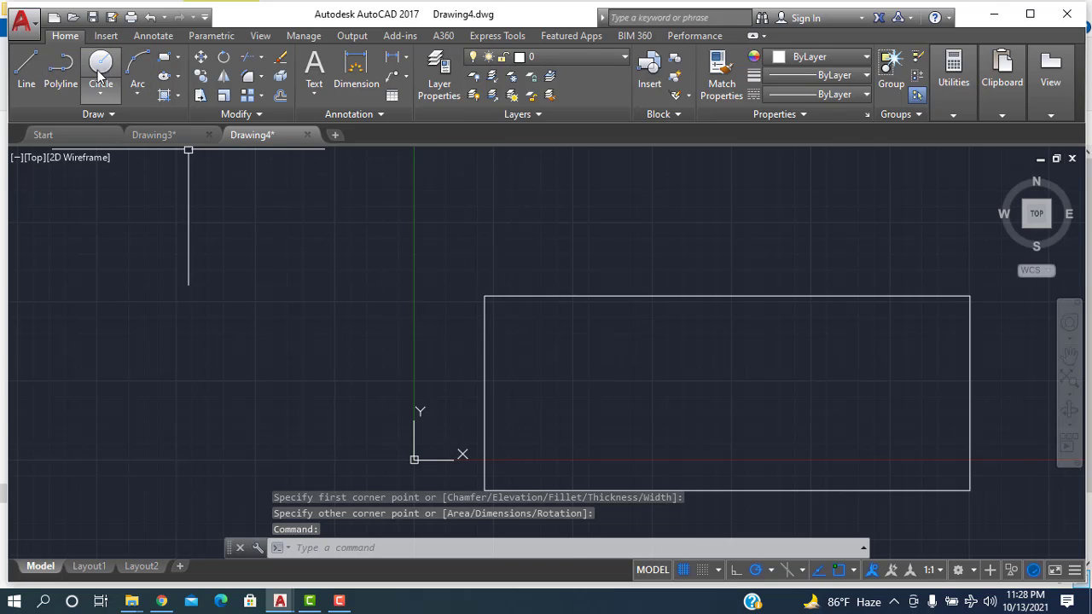
pyautogui.click(68, 73)
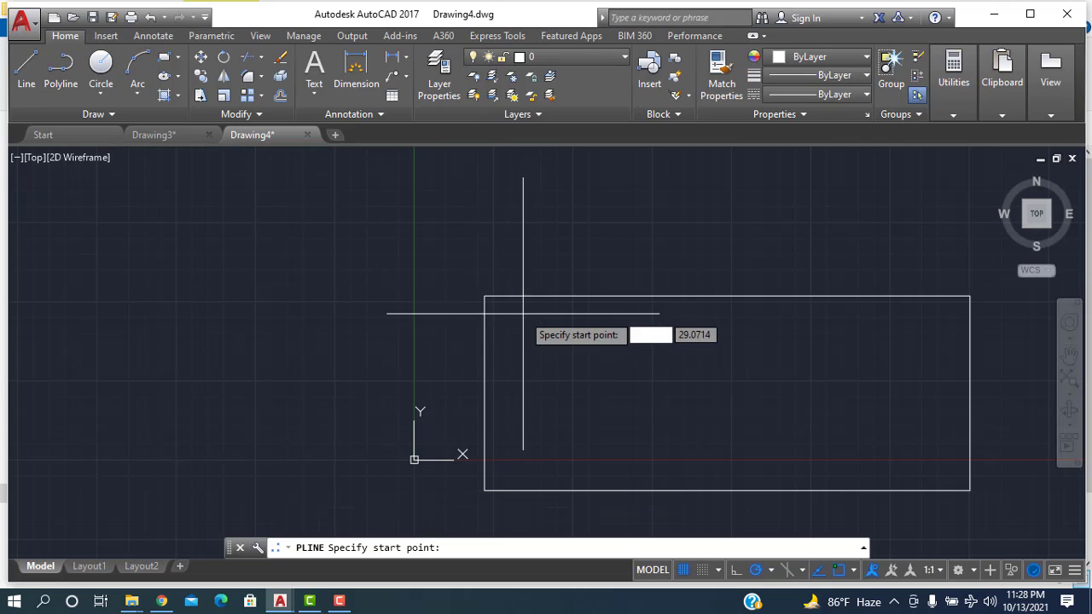
pyautogui.click(484, 296)
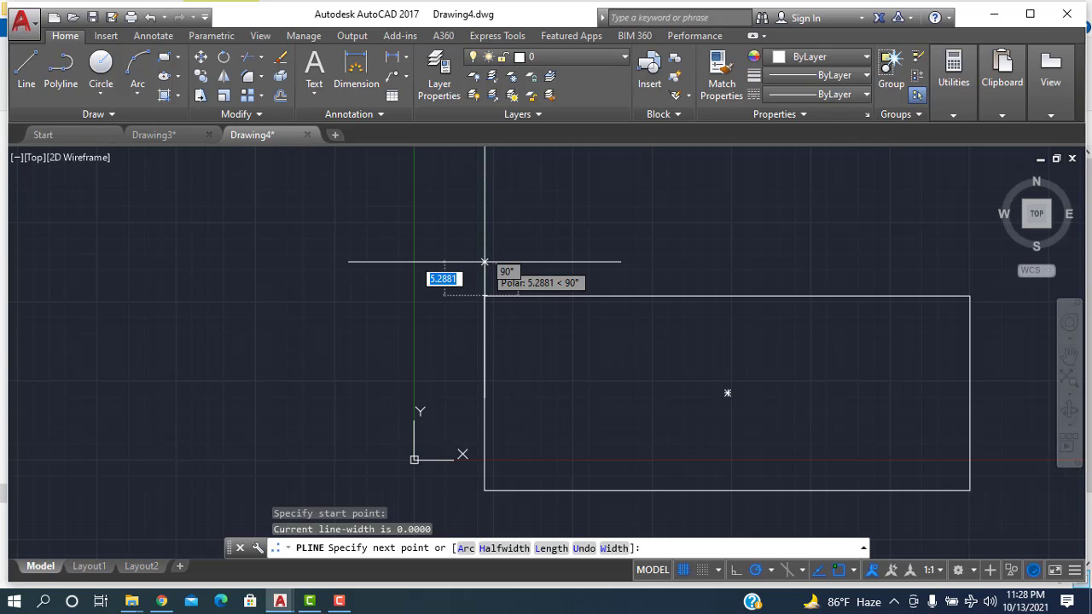
pyautogui.write('3')
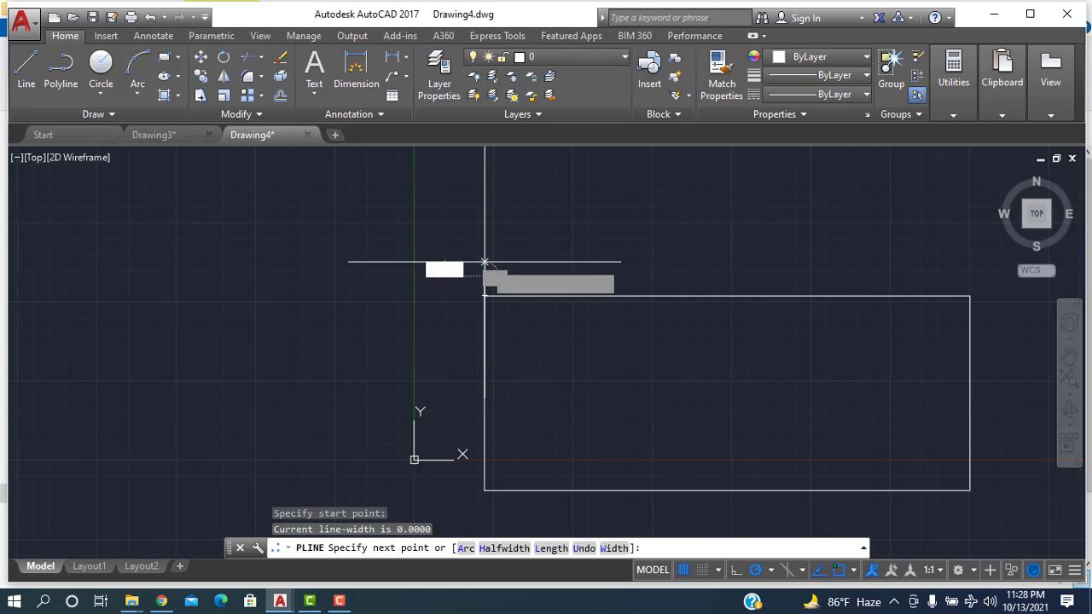
pyautogui.press('Return')
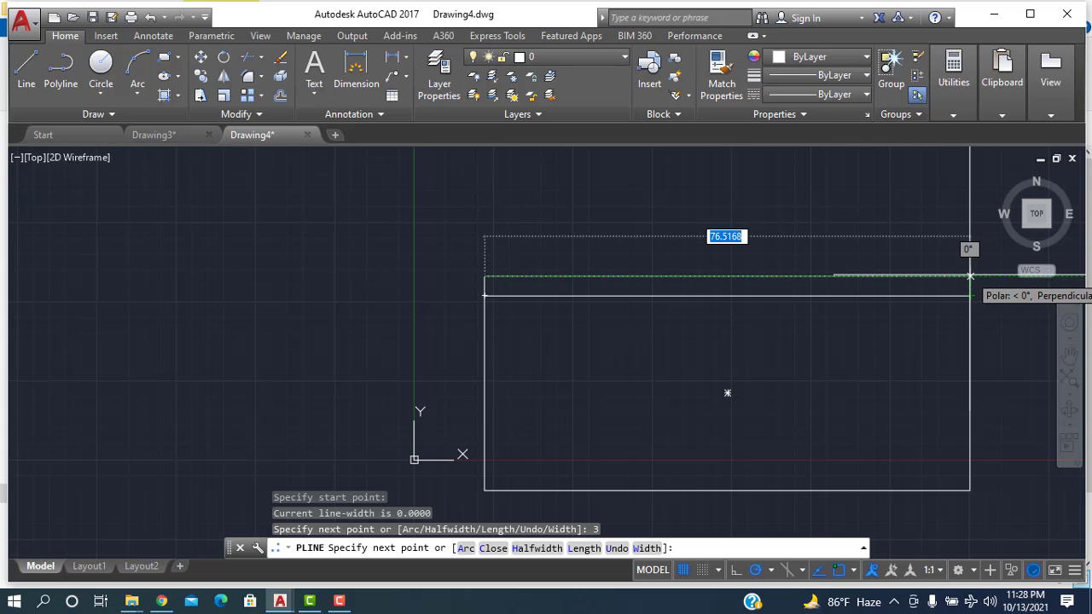
pyautogui.click(970, 276)
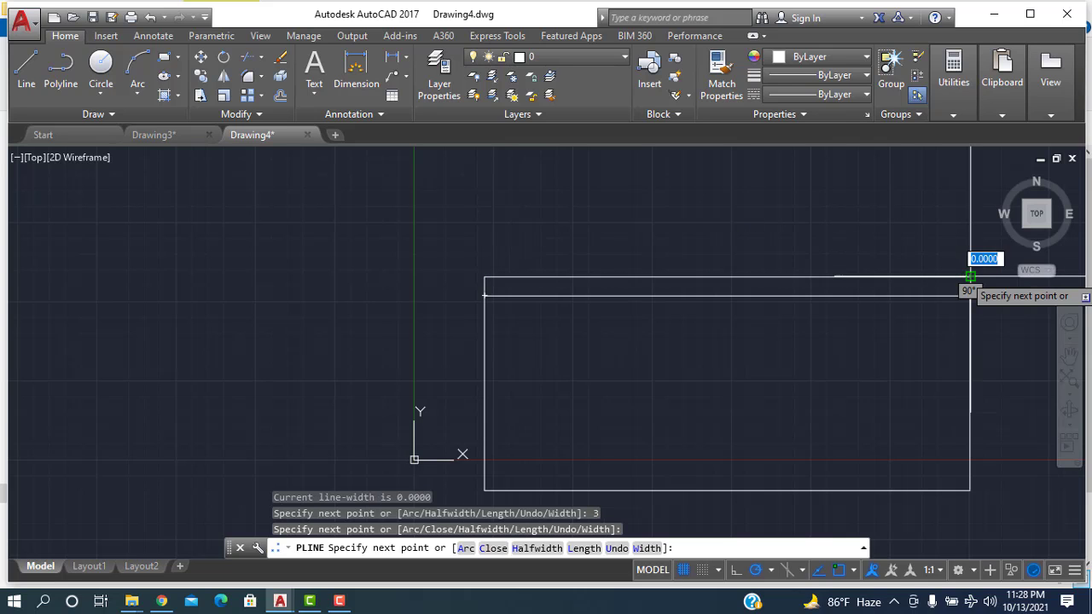
# - Continue the polyline as the hot gas outlet: 35 units up, 5 units left, and about 18.4 units slanting down to the left
pyautogui.moveTo(970, 276)
pyautogui.mouseDown(button='middle')
pyautogui.moveTo(914, 304)
pyautogui.moveTo(819, 387)
pyautogui.mouseUp(button='middle')
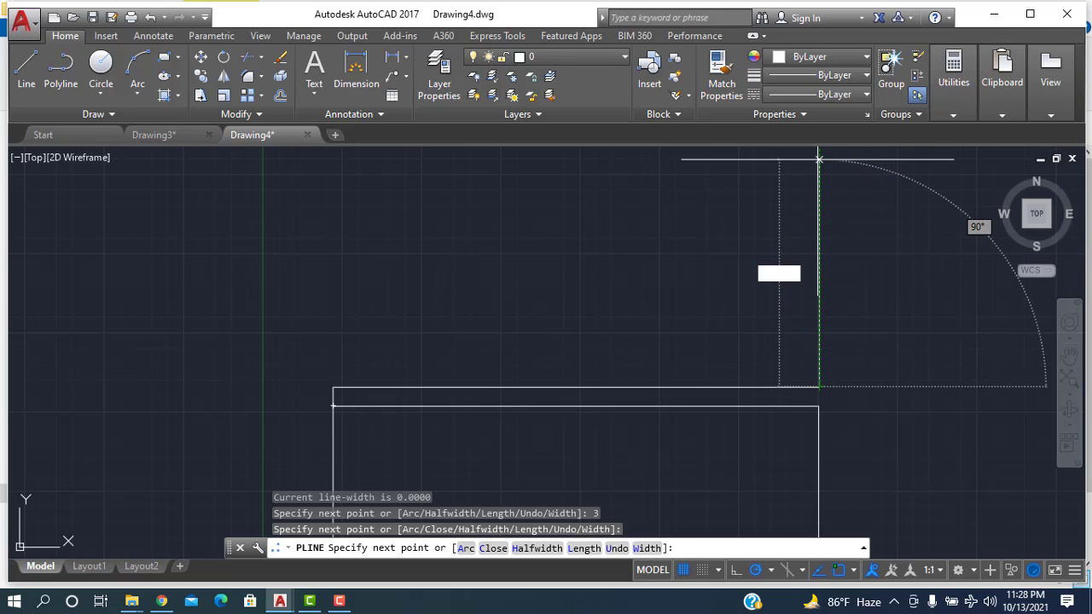
pyautogui.write('35')
pyautogui.press('Return')
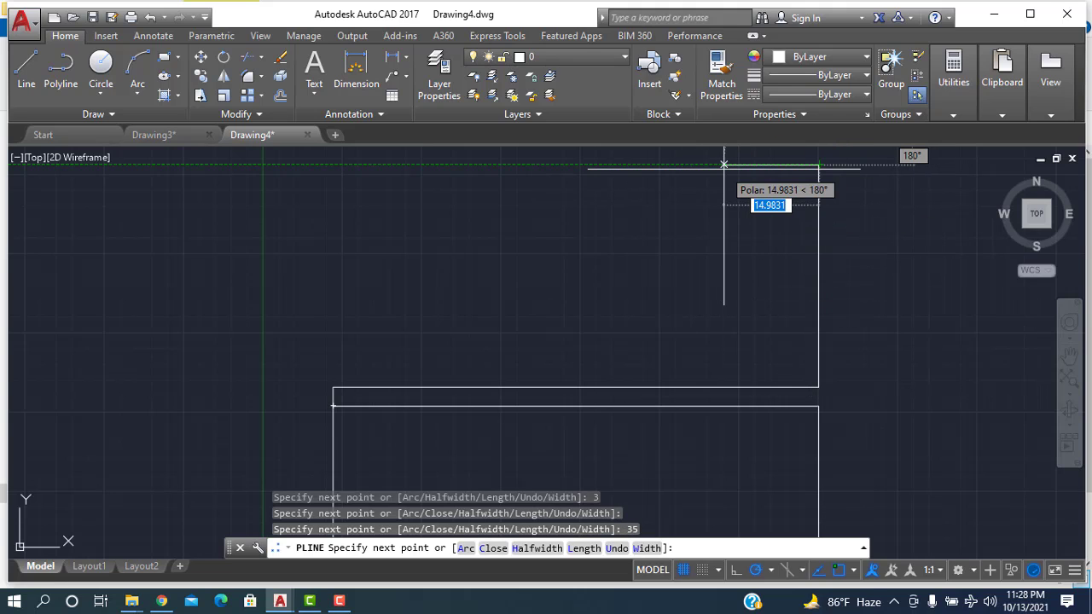
pyautogui.write('5')
pyautogui.press('Return')
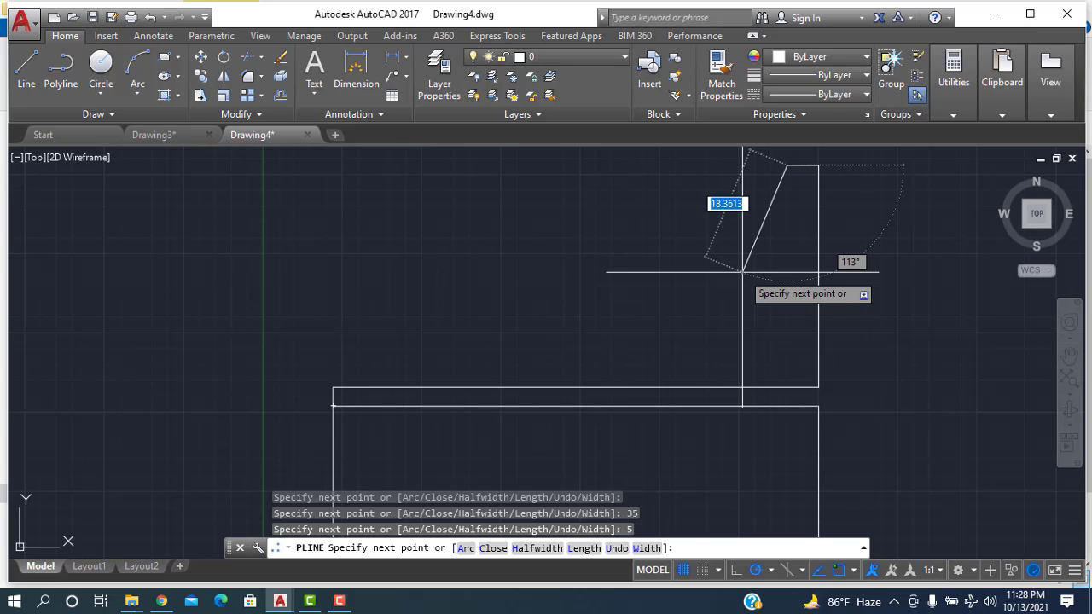
pyautogui.click(742, 271)
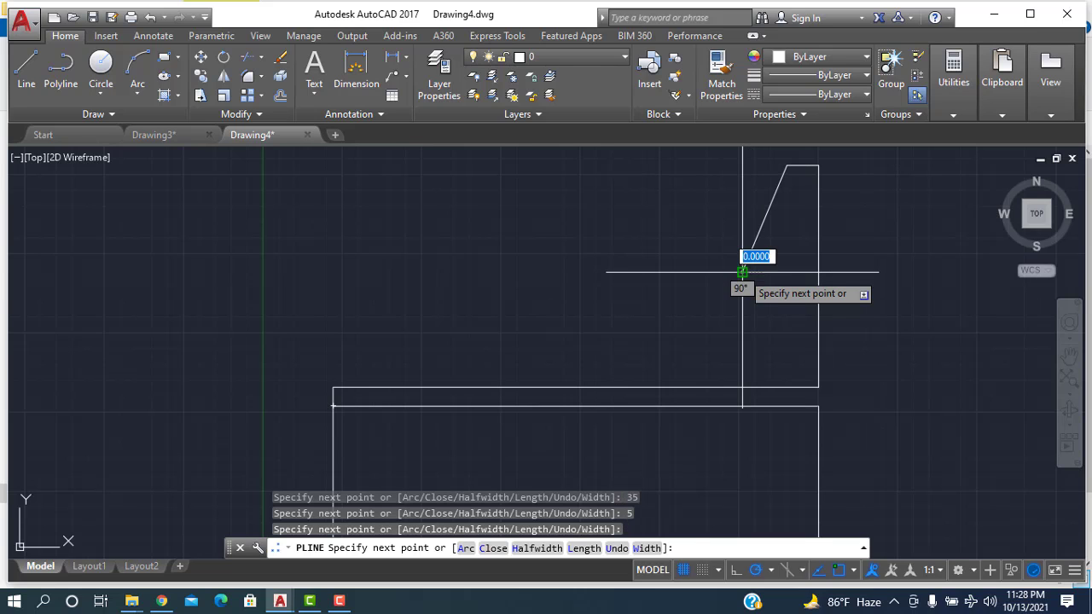
# - Finish the outline with a long horizontal top, a slanted furnace side, a vertical to the rectangle's base level, and a segment to its lower-left corner
pyautogui.click(203, 272)
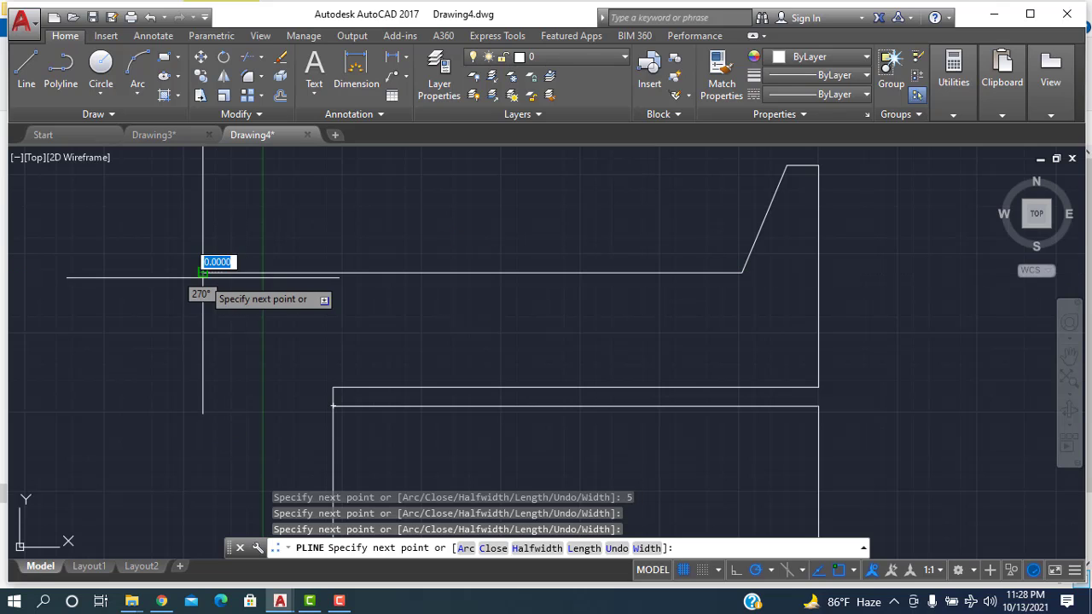
pyautogui.click(152, 443)
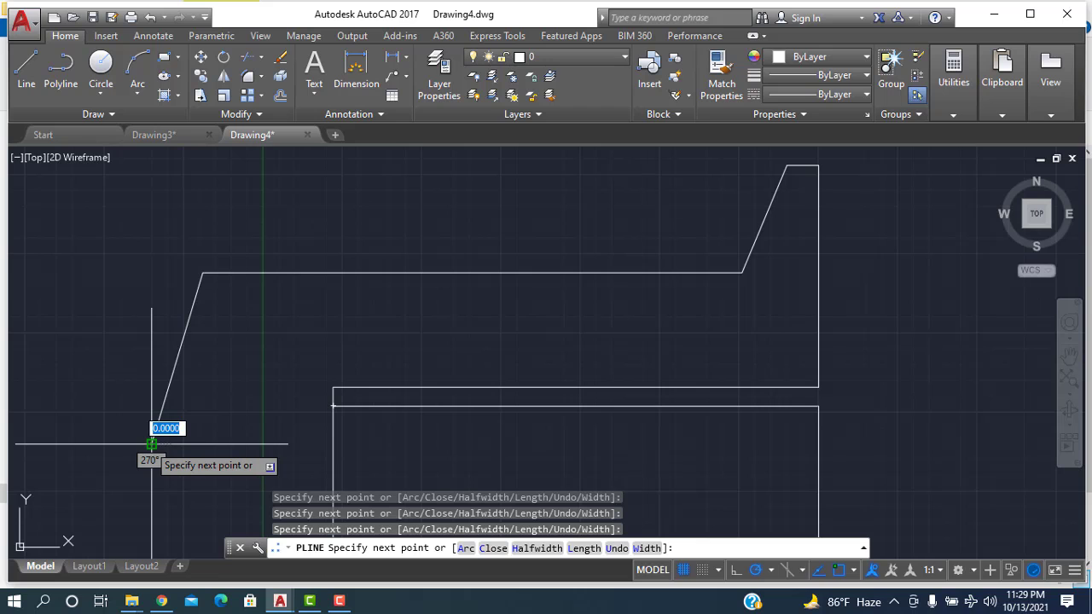
pyautogui.scroll(3, 151, 444)
pyautogui.scroll(-4, 153, 439)
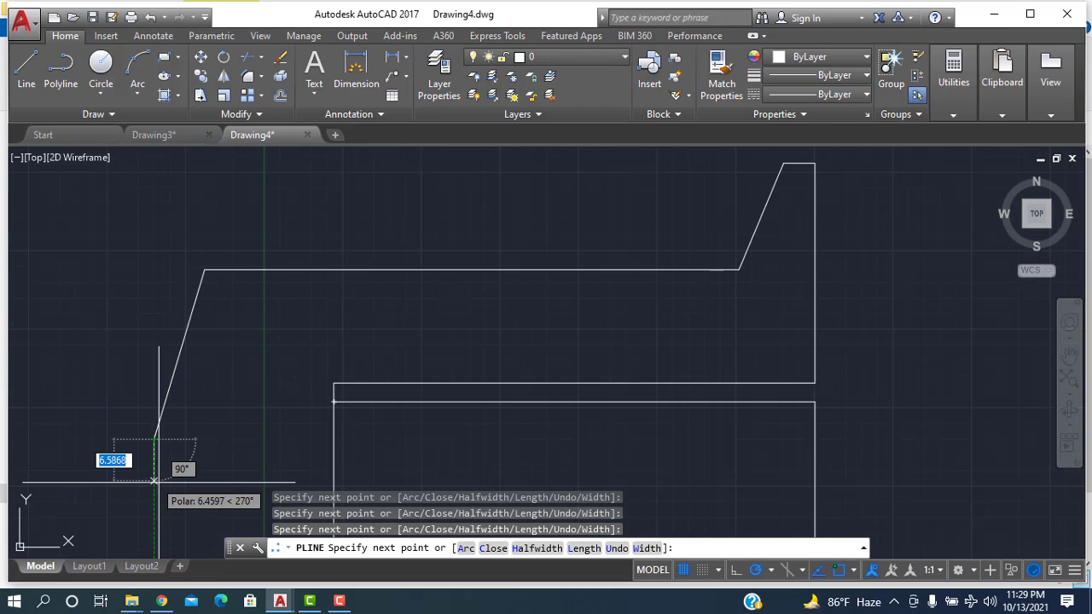
pyautogui.moveTo(154, 480); pyautogui.dragTo(176, 401, button='middle')
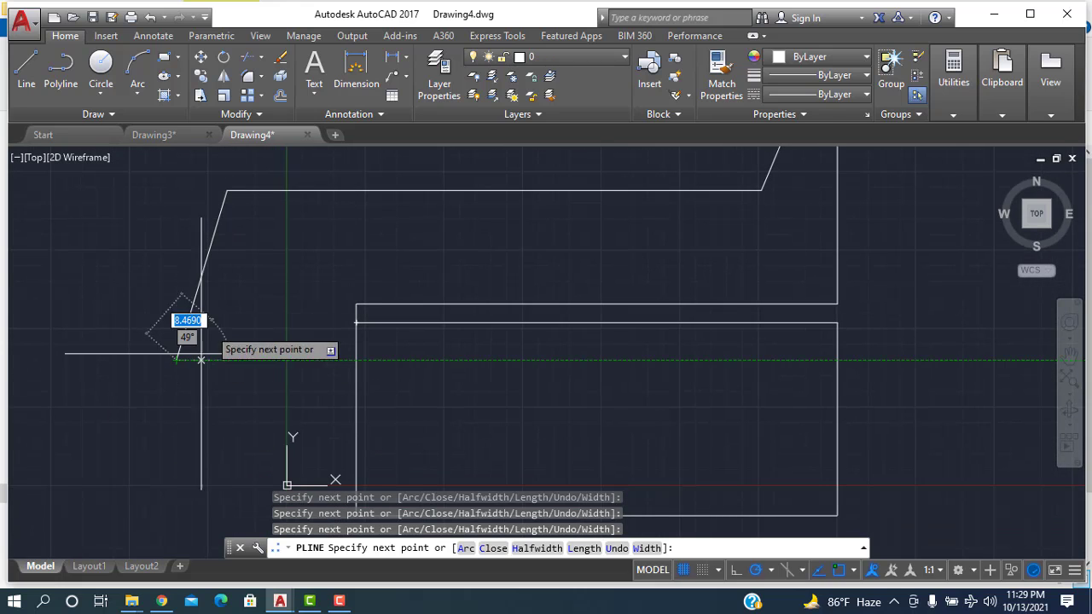
pyautogui.scroll(-2, 266, 439)
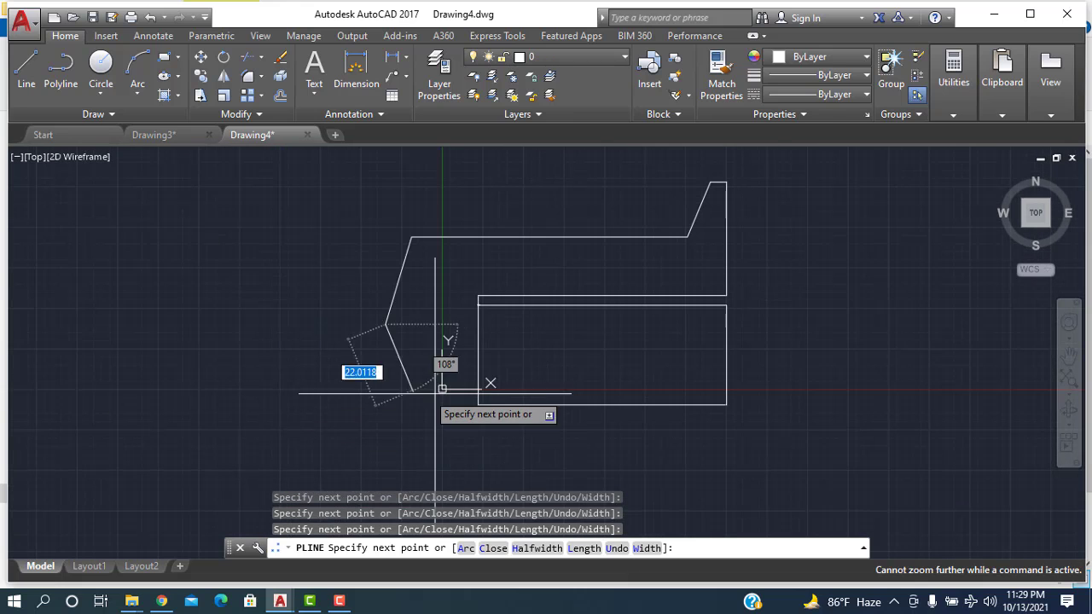
pyautogui.click(384, 404)
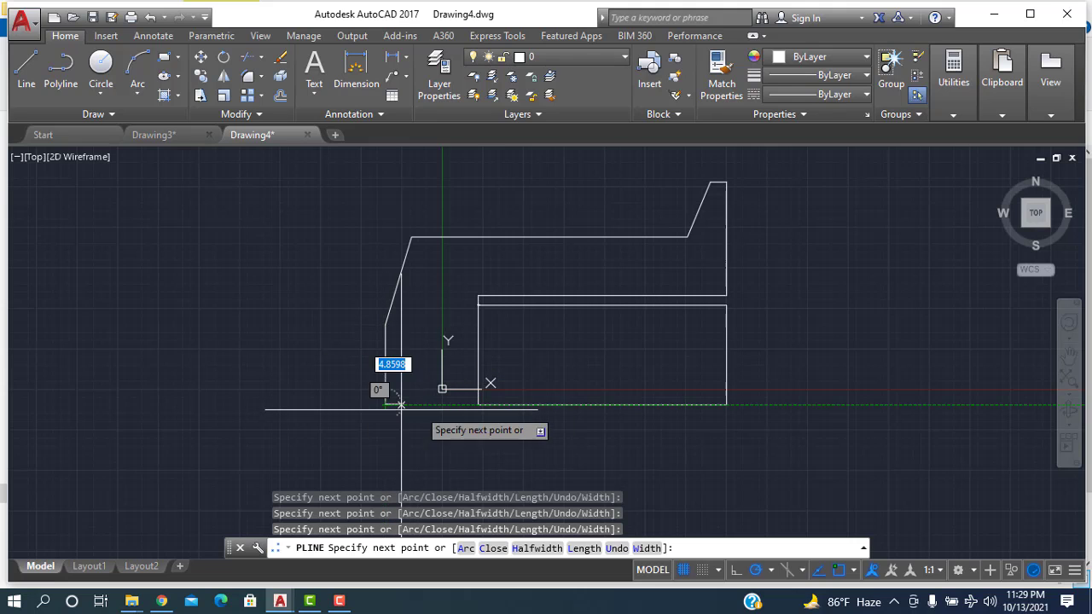
pyautogui.click(477, 405)
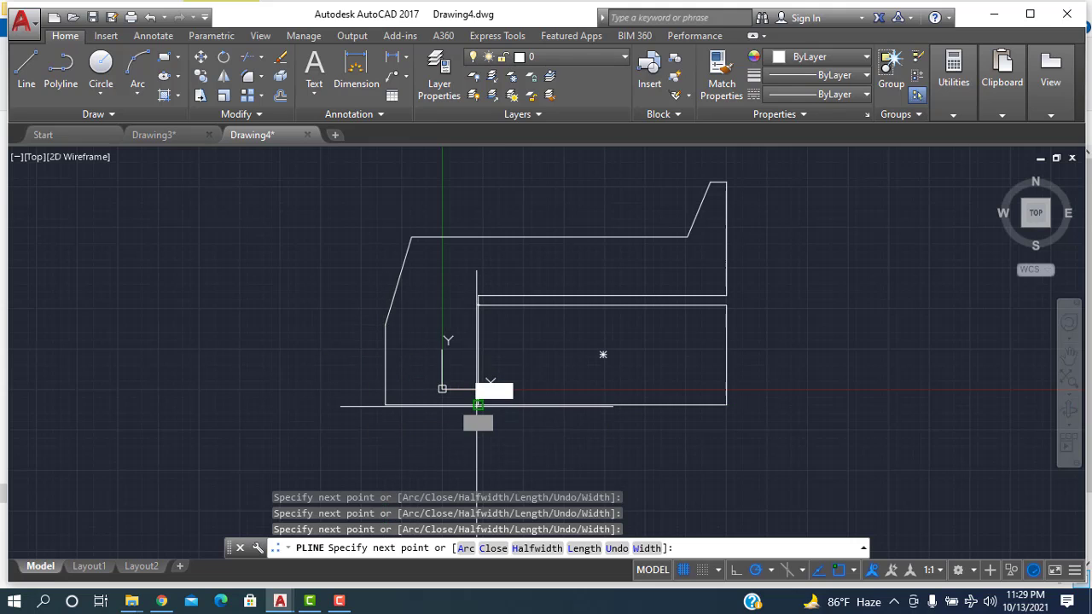
pyautogui.rightClick(518, 359)
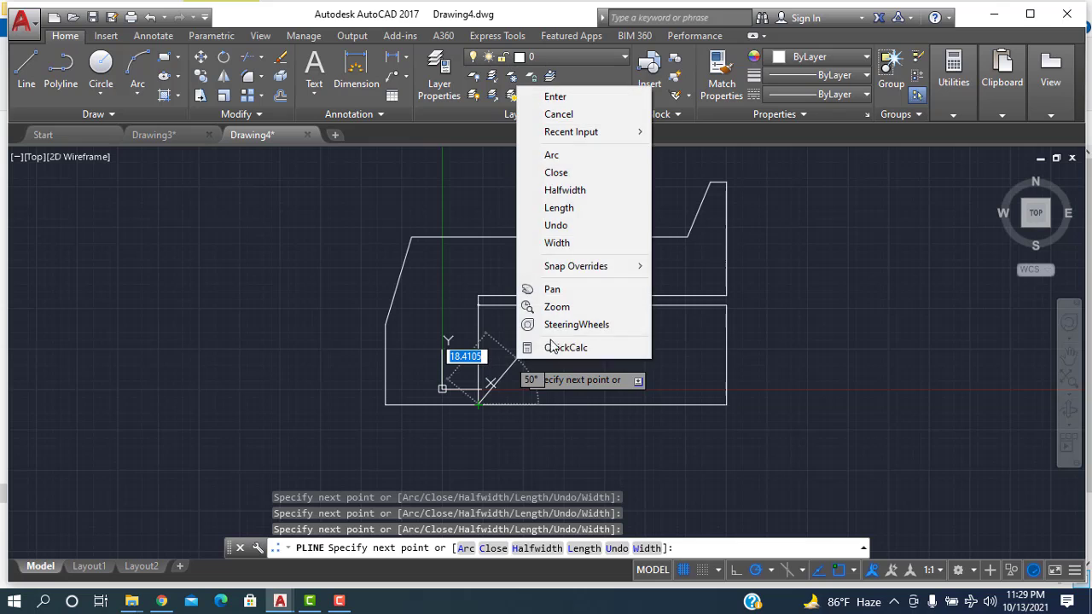
pyautogui.click(580, 98)
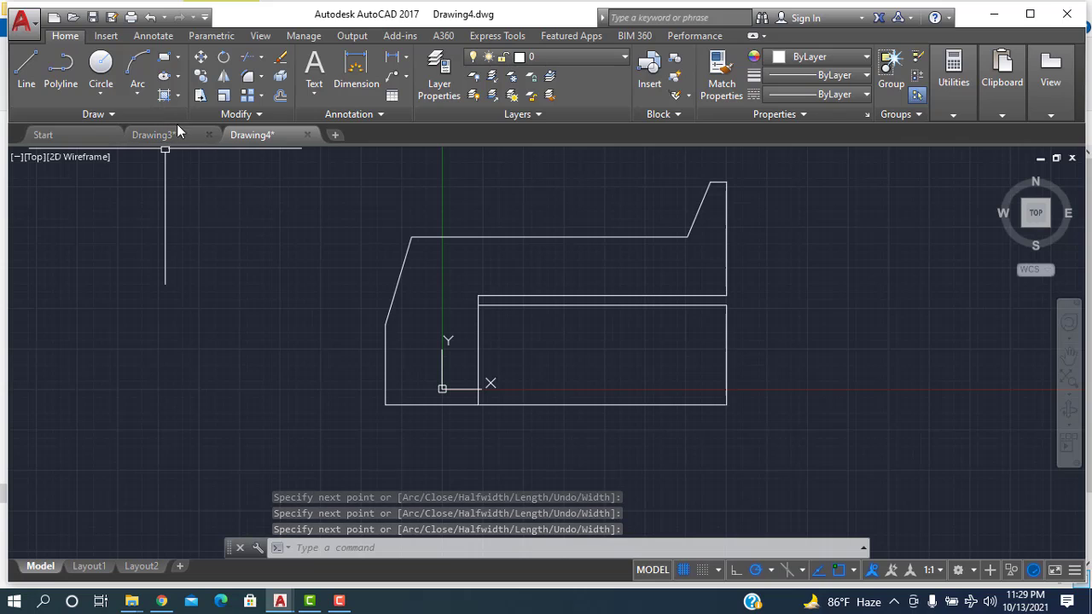
# - Start a polyline on the rectangle's top edge near its left end, vertically up past the outline and 3 units right for the steam outlet
pyautogui.click(53, 75)
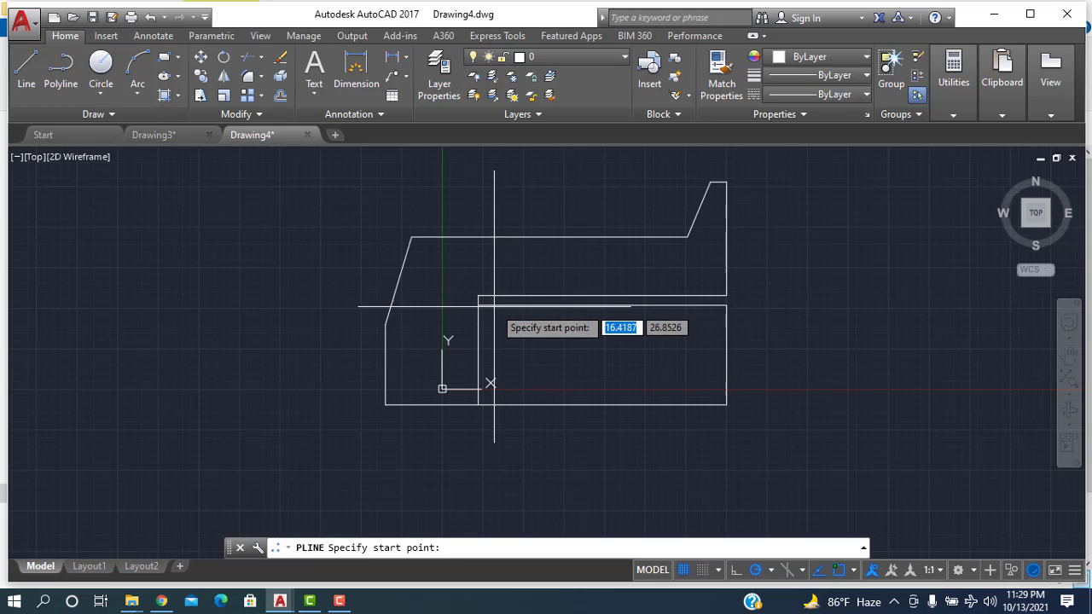
pyautogui.click(495, 304)
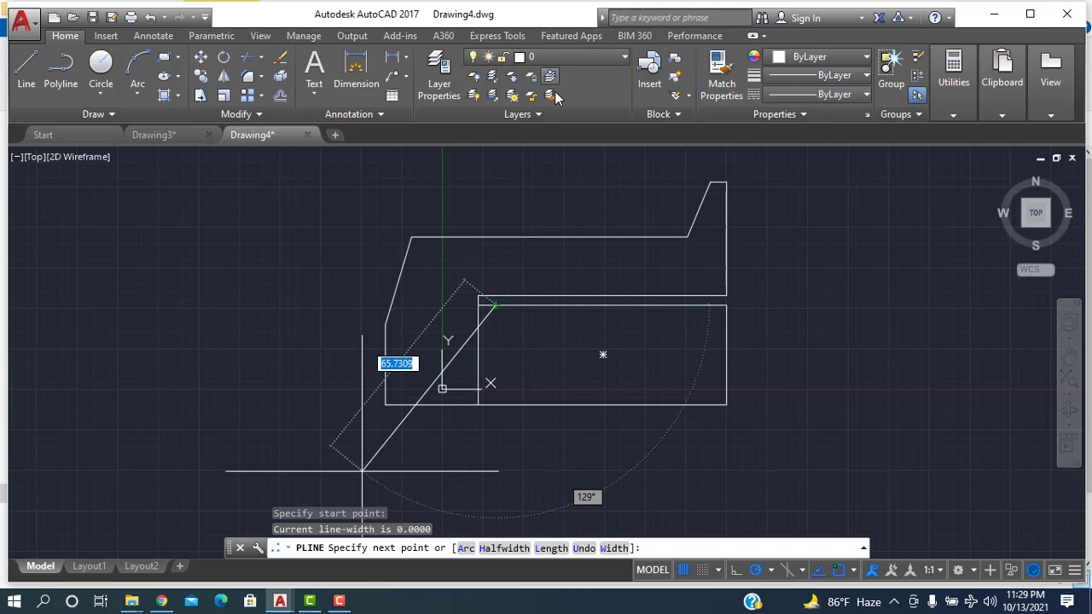
pyautogui.click(495, 207)
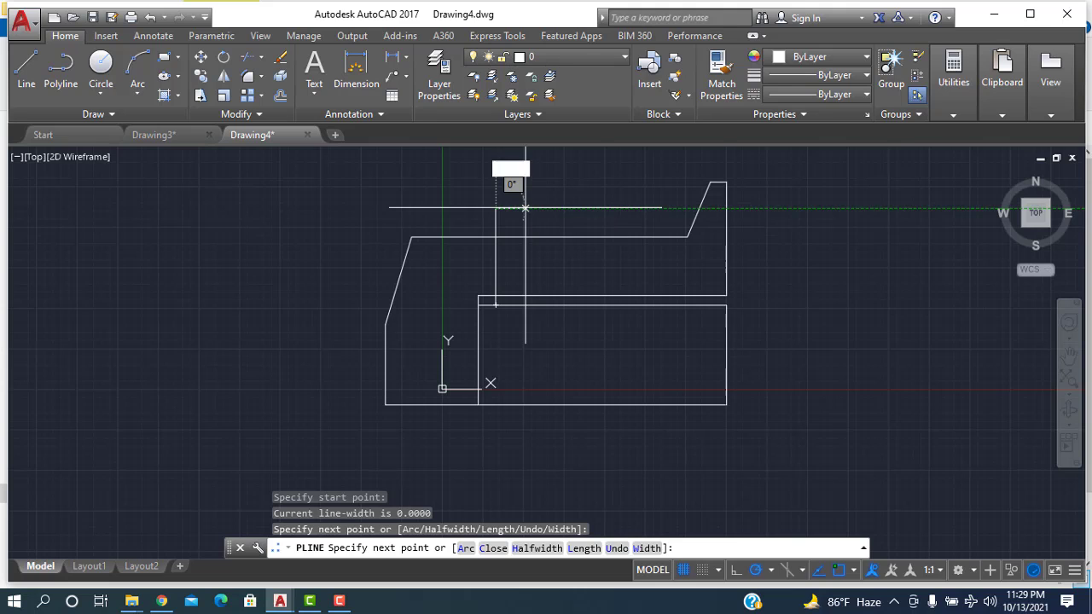
pyautogui.write('3')
pyautogui.press('Return')
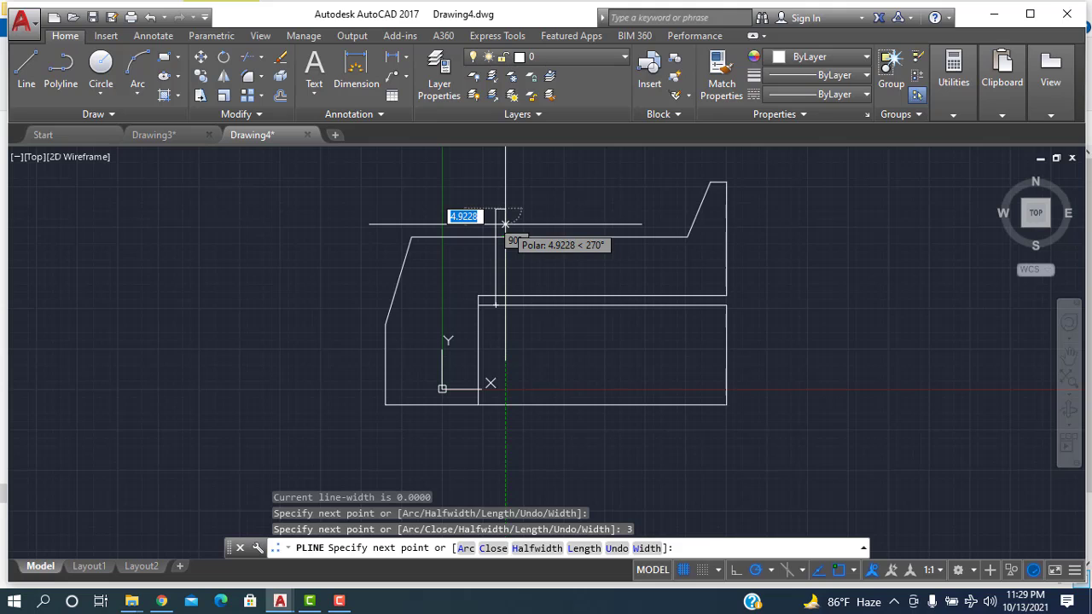
# - Complete the boiler shell polyline with a short drop, a horizontal top toward the hot gas outlet, and a vertical down to the rectangle's top edge
pyautogui.click(504, 227)
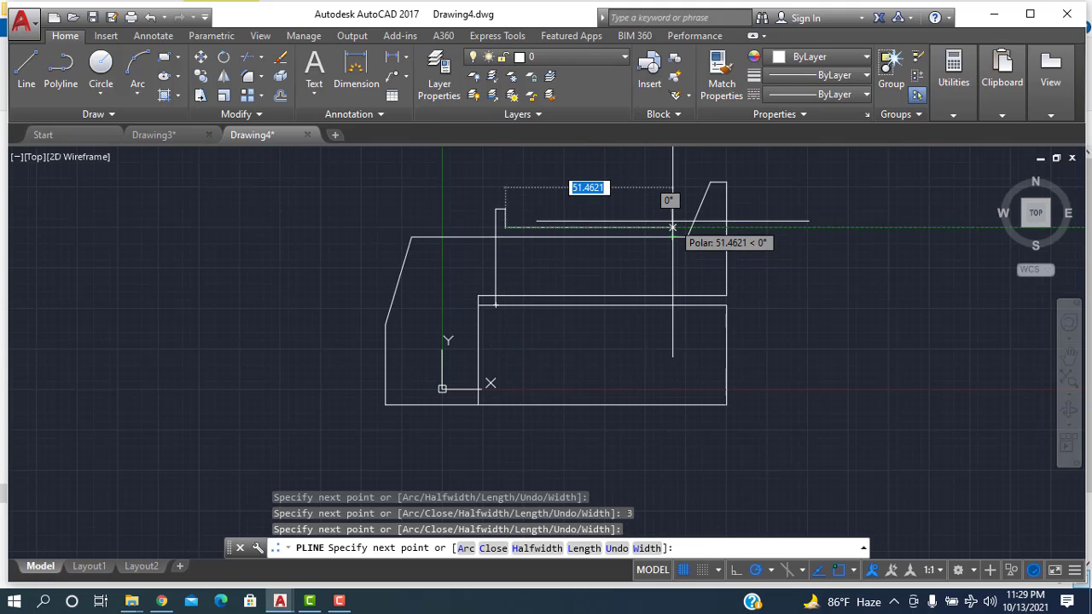
pyautogui.click(677, 227)
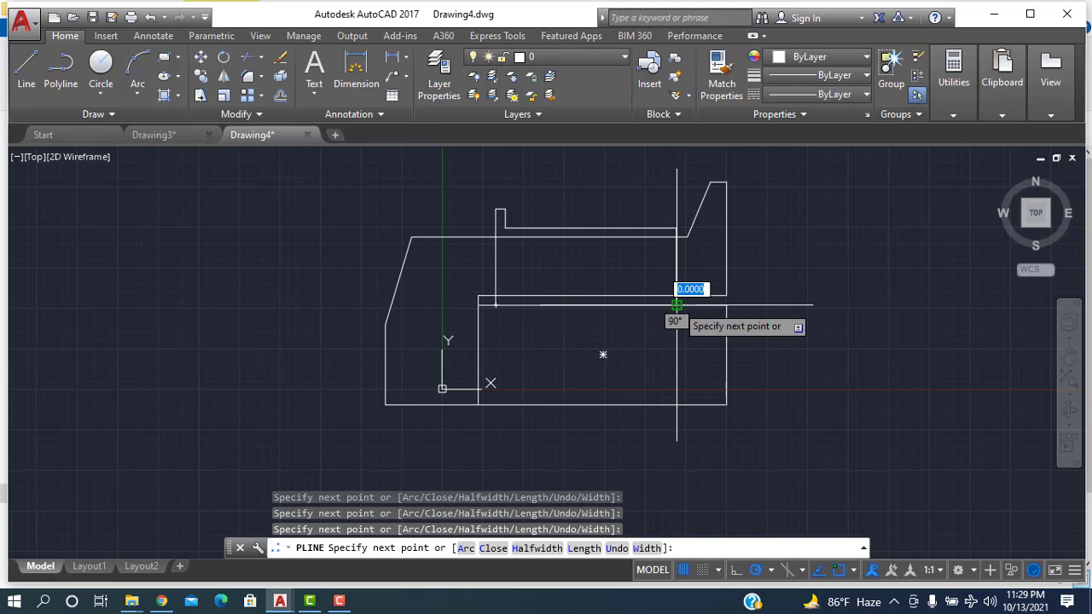
pyautogui.rightClick(676, 304)
pyautogui.click(698, 318)
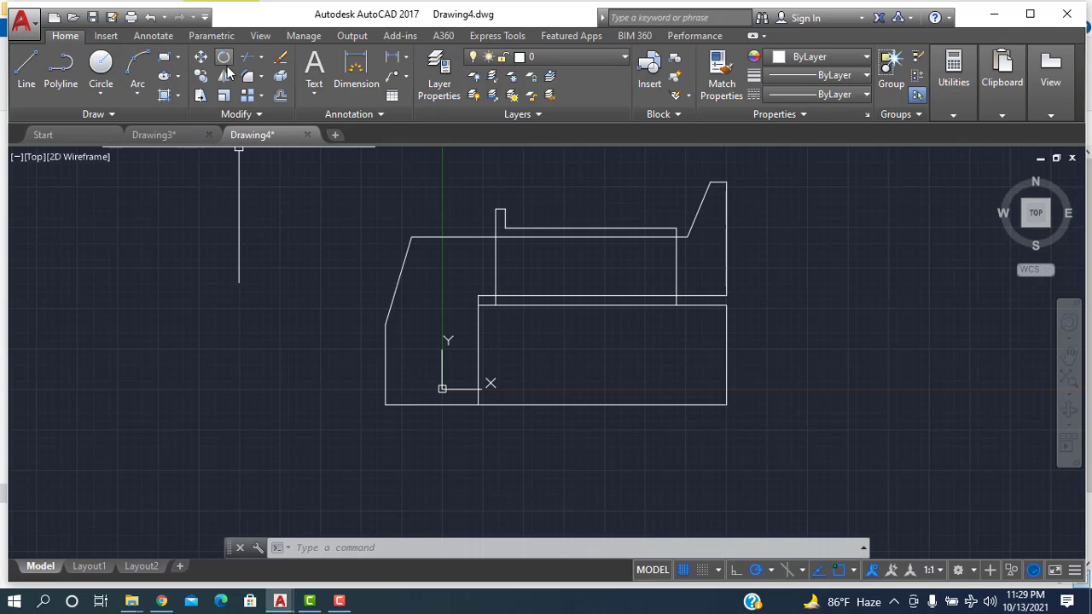
# - Draw a horizontal line about 64 units long just below the outline's top, from above the rectangle's left edge to below the outlet corner
pyautogui.click(26, 73)
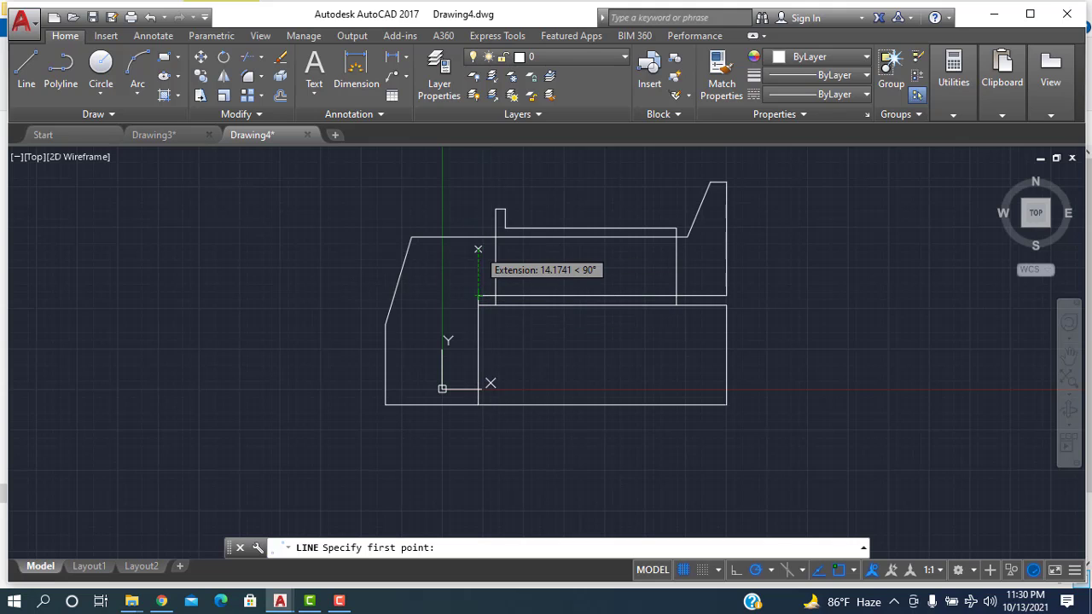
pyautogui.click(478, 248)
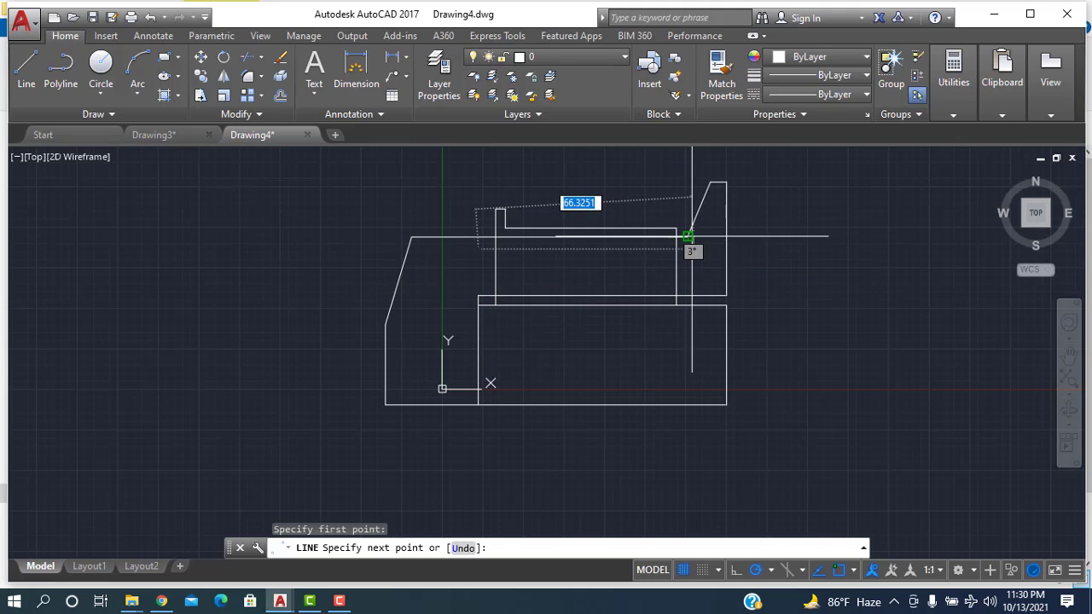
pyautogui.click(688, 248)
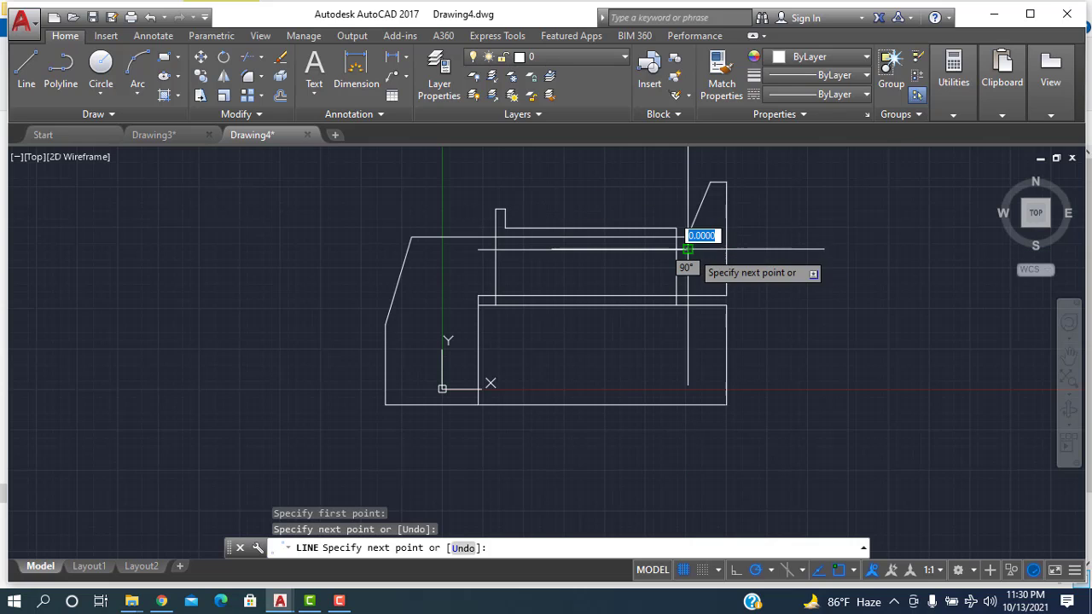
pyautogui.rightClick(711, 249)
pyautogui.click(724, 258)
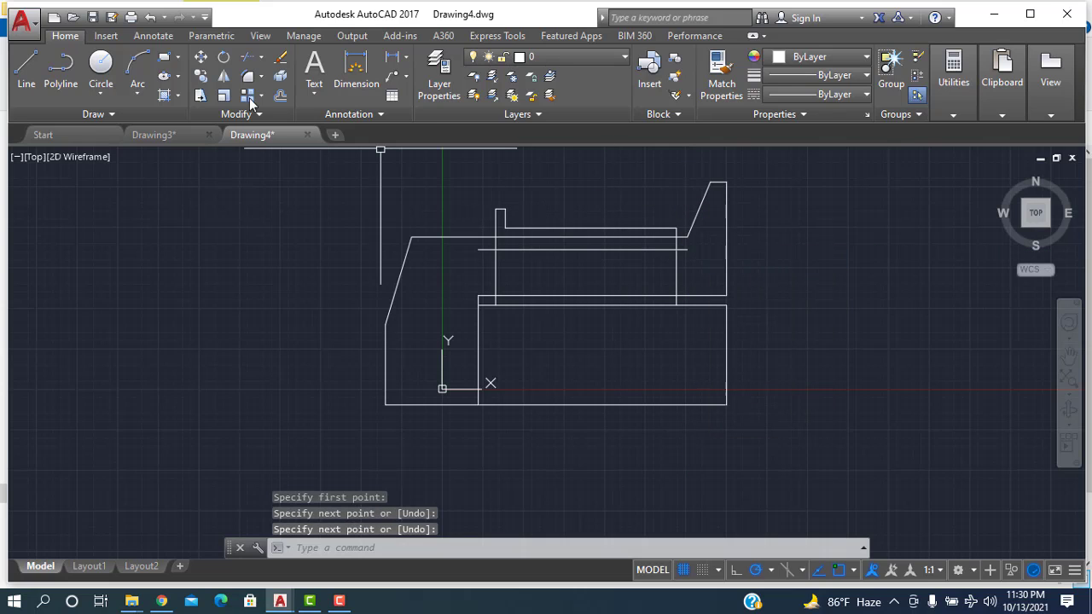
pyautogui.click(280, 96)
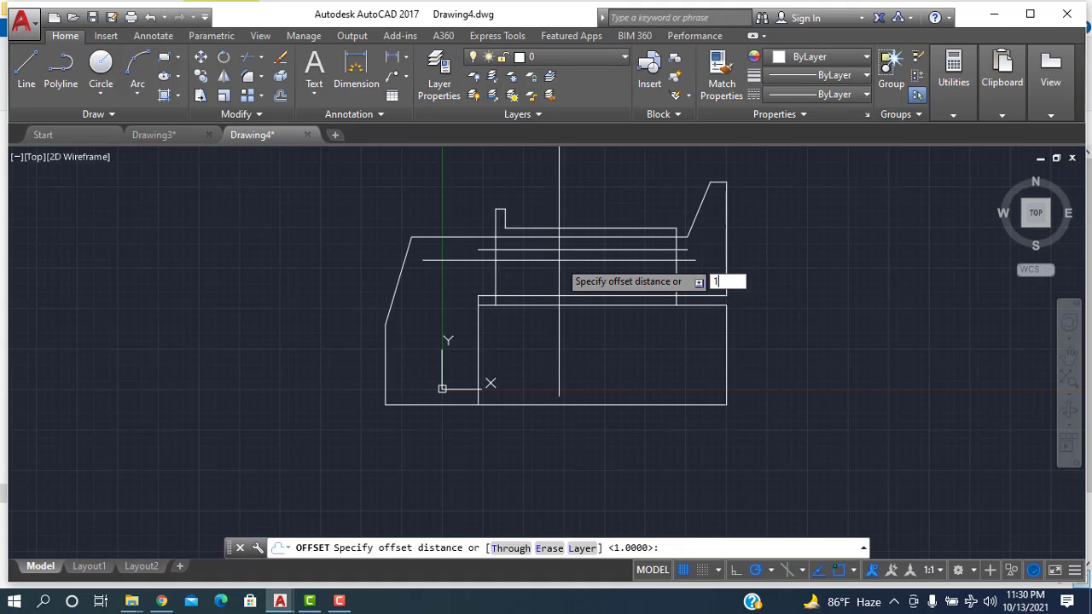
pyautogui.press('Return')
pyautogui.click(609, 250)
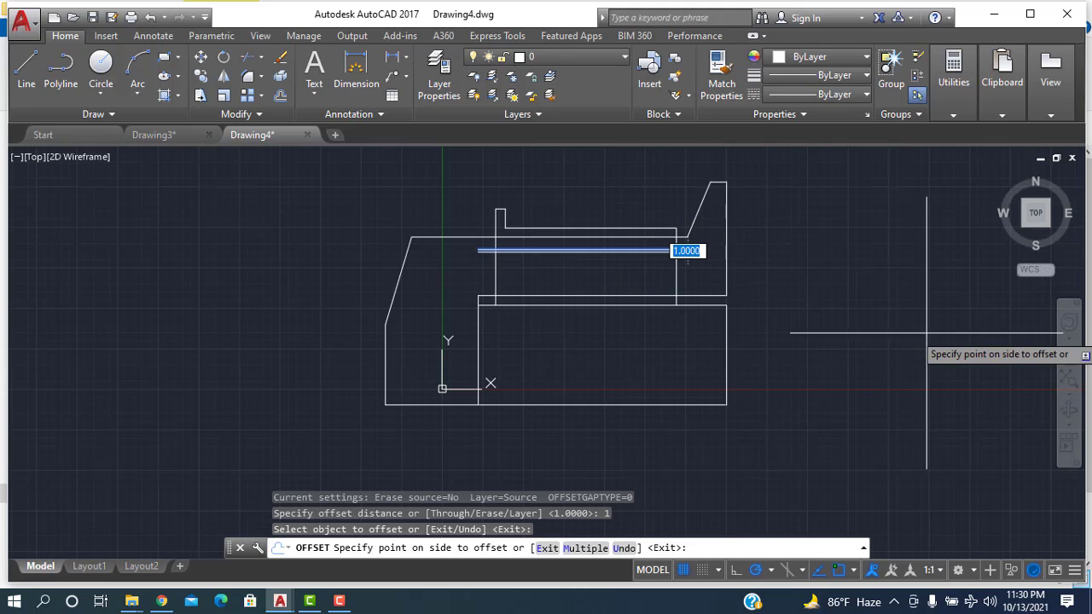
pyautogui.press('Escape')
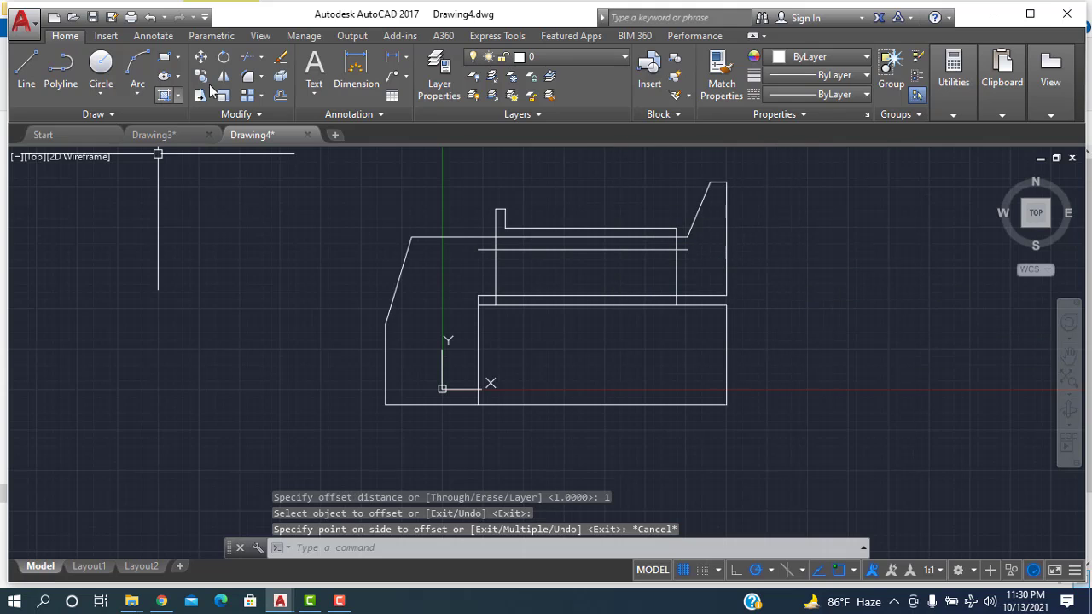
# - Offset the horizontal line downward repeatedly at a distance of 1.5, making eight more parallel fire tube lines
pyautogui.click(280, 95)
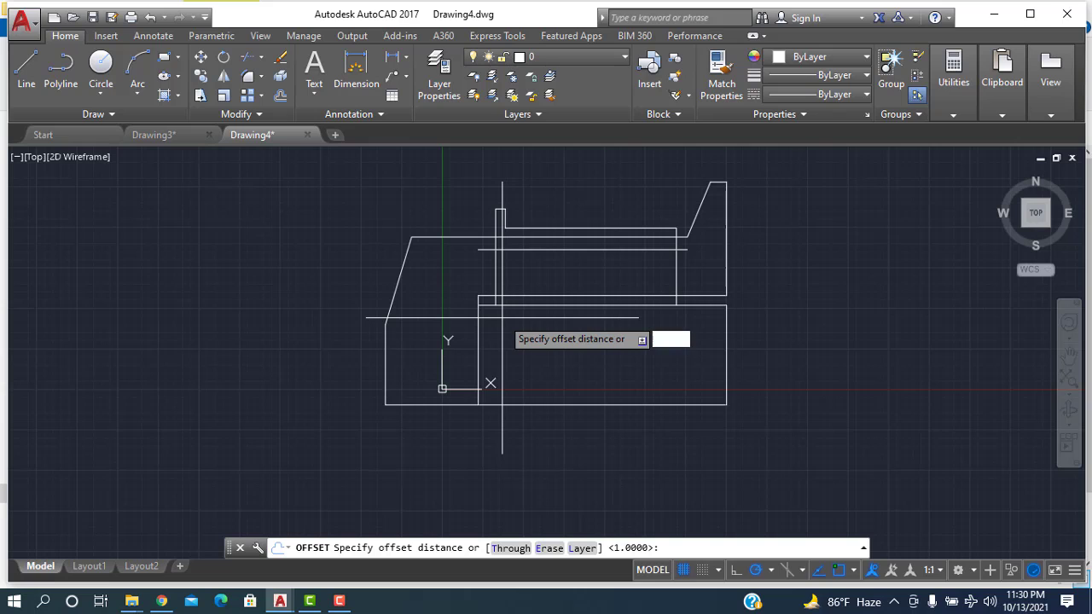
pyautogui.write('1.5')
pyautogui.press('Return')
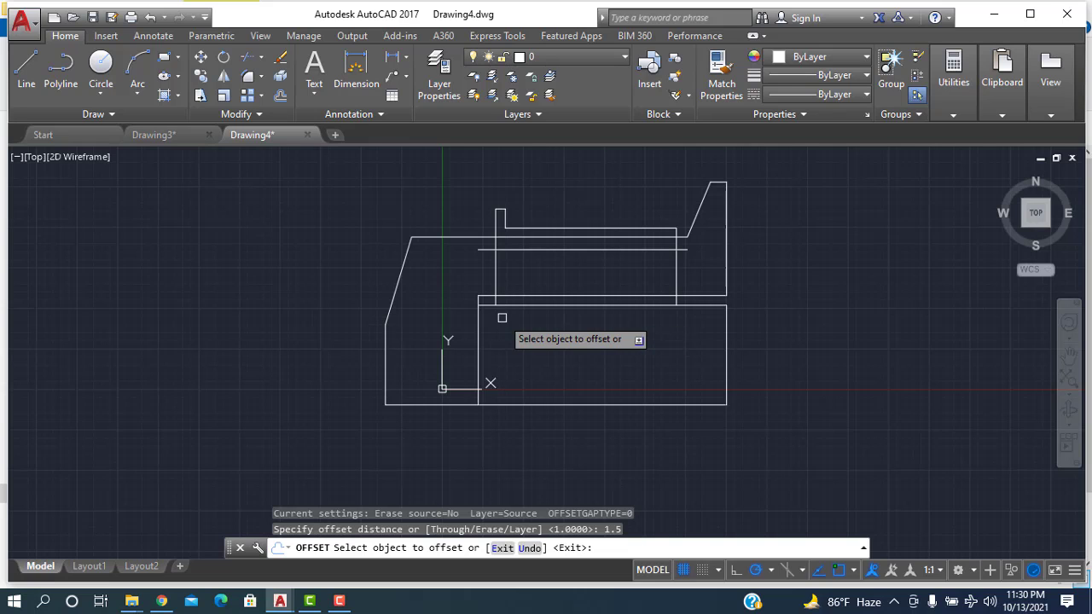
pyautogui.click(528, 250)
pyautogui.click(530, 254)
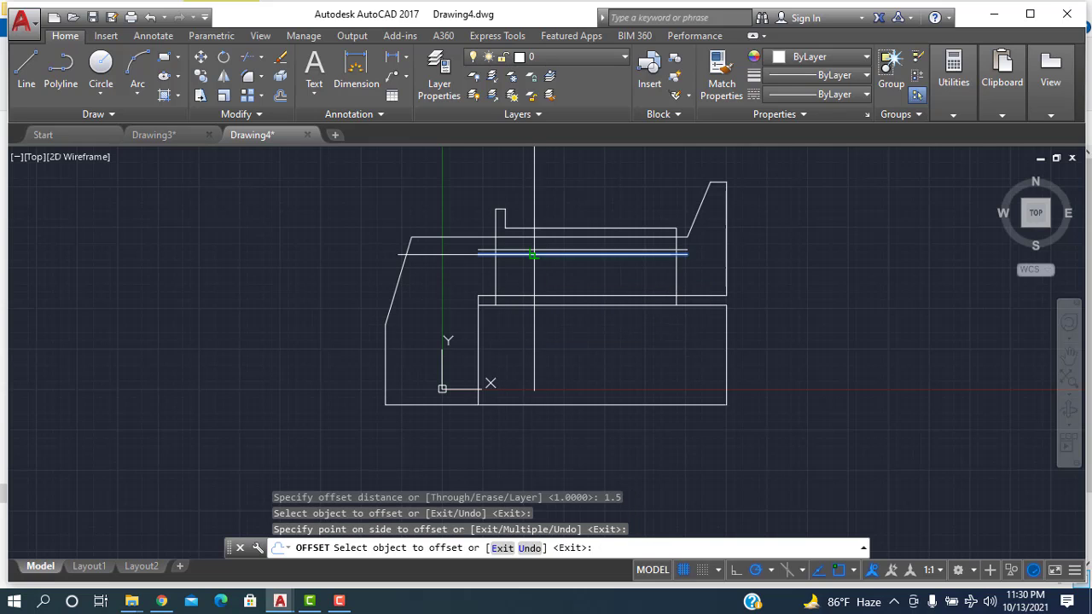
pyautogui.click(540, 260)
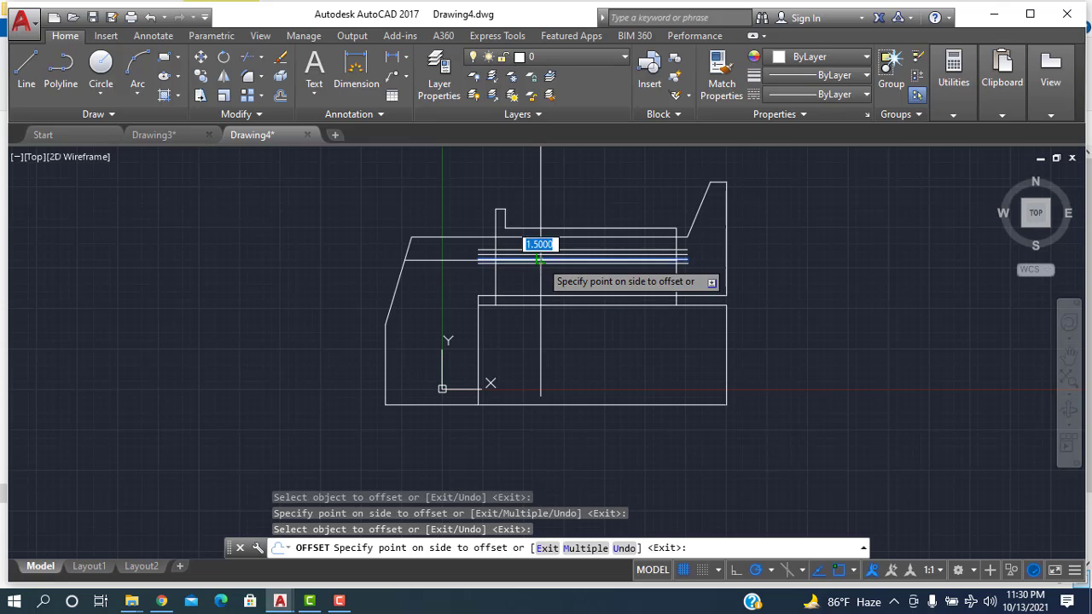
pyautogui.click(547, 263)
pyautogui.click(549, 265)
pyautogui.click(552, 276)
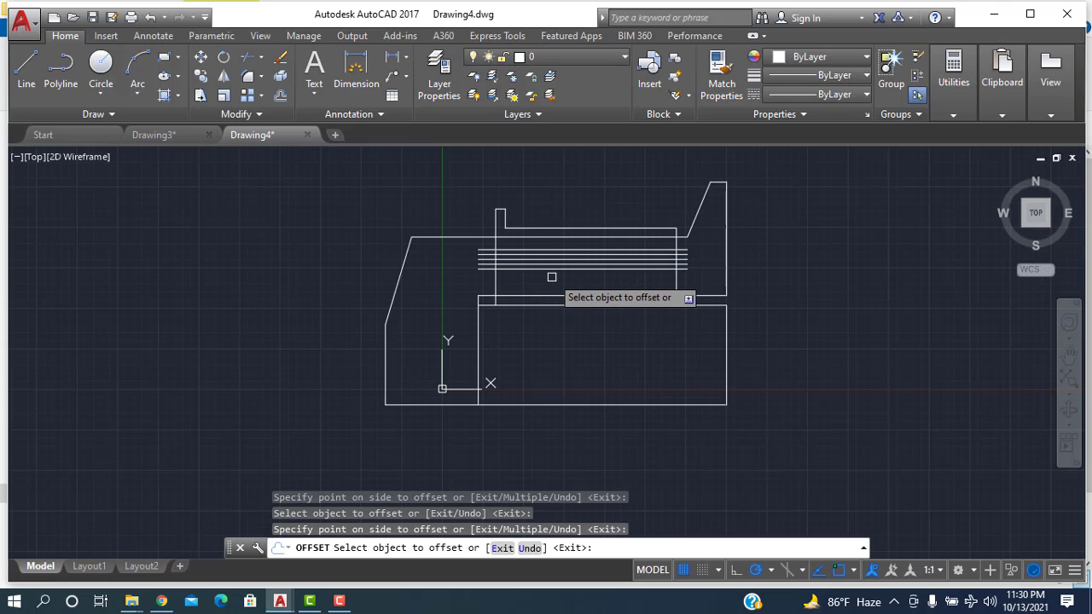
pyautogui.click(553, 268)
pyautogui.click(554, 282)
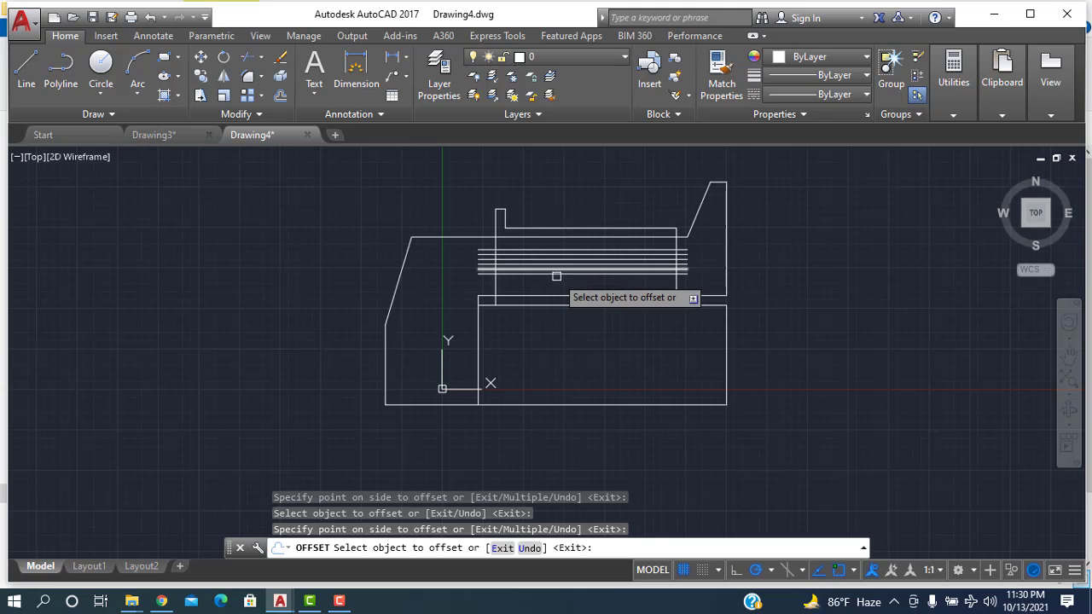
pyautogui.click(555, 273)
pyautogui.click(556, 287)
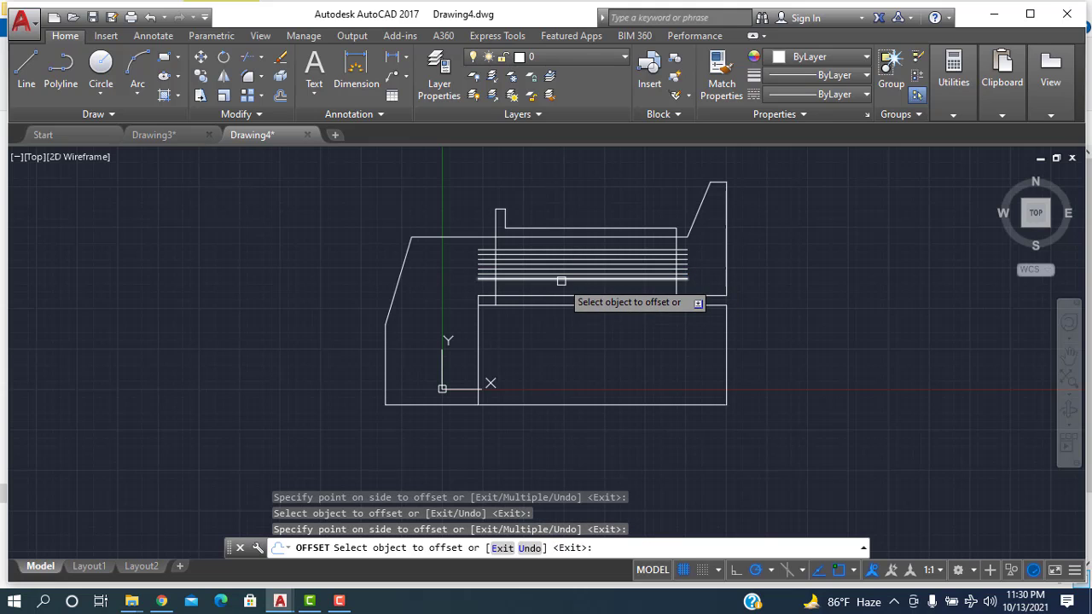
pyautogui.click(559, 276)
pyautogui.click(563, 287)
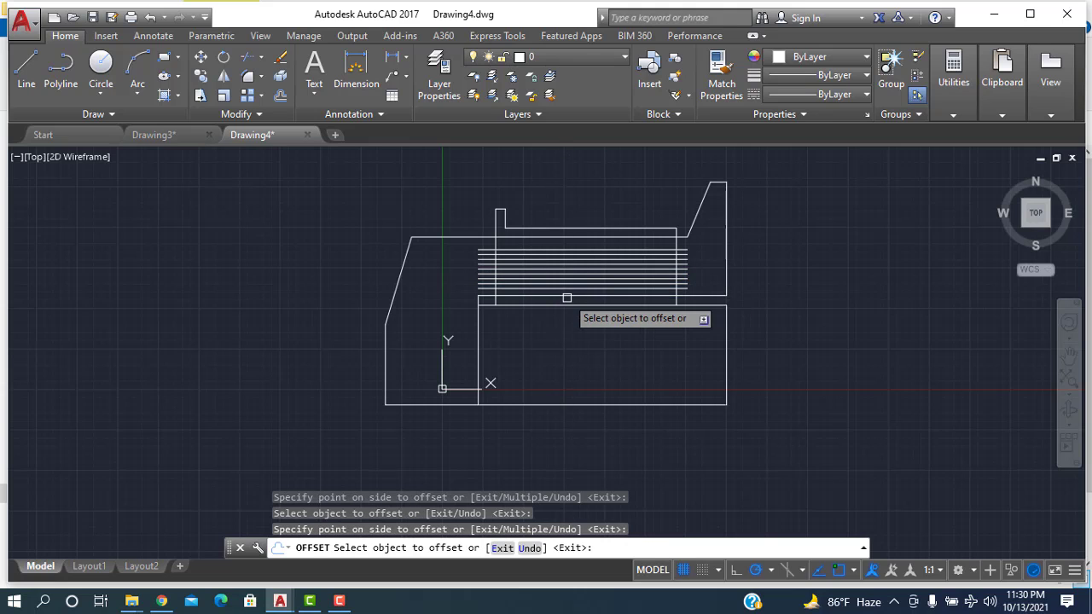
# - Draw a 12-unit vertical line joining the left ends of the tube lines, from the topmost line to the lowest
pyautogui.click(25, 70)
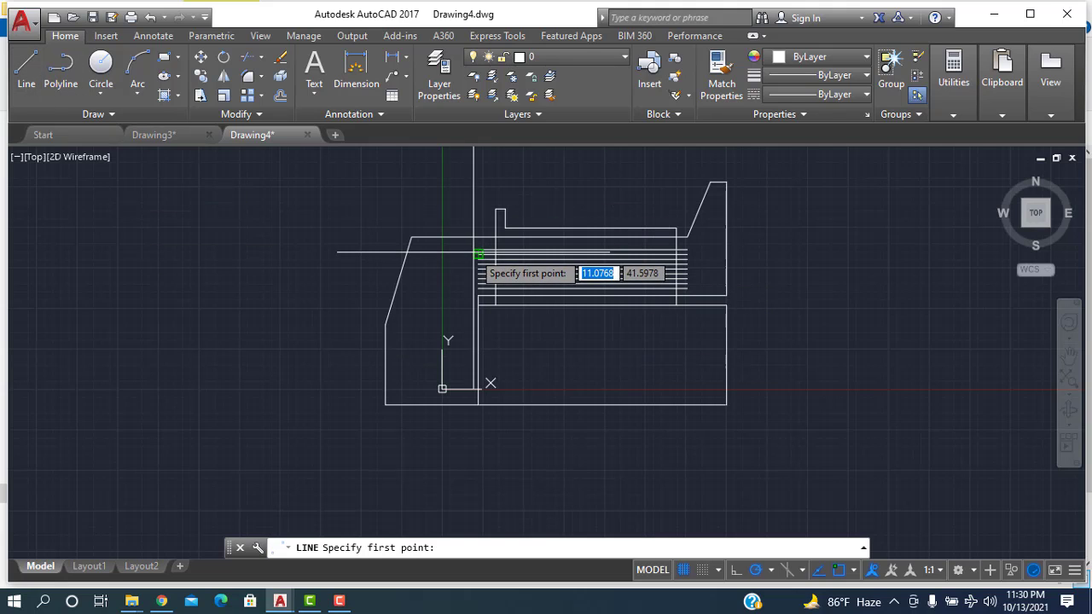
pyautogui.scroll(4, 478, 254)
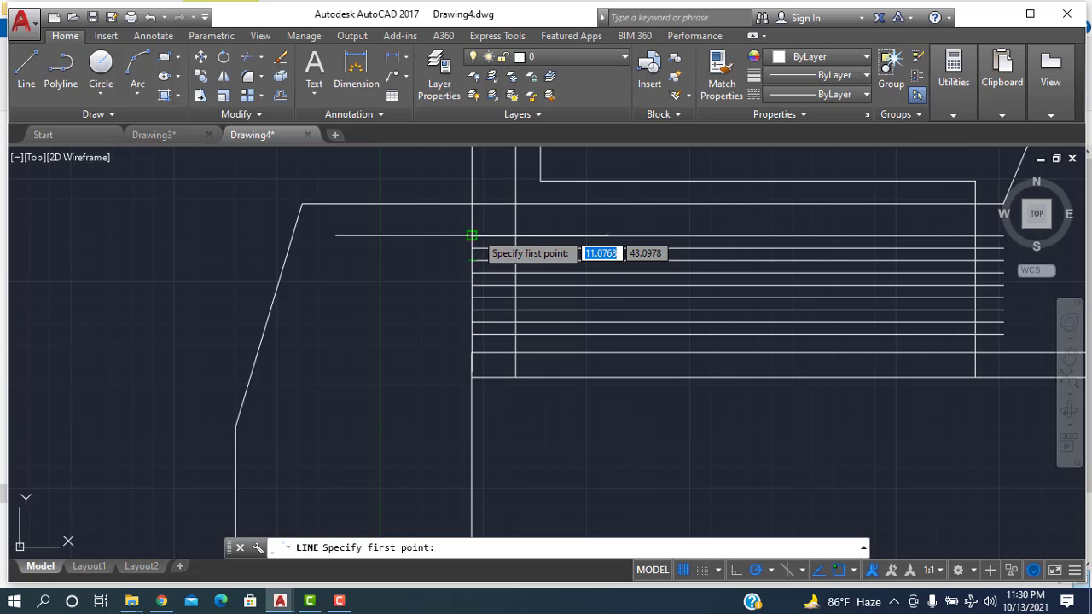
pyautogui.click(471, 235)
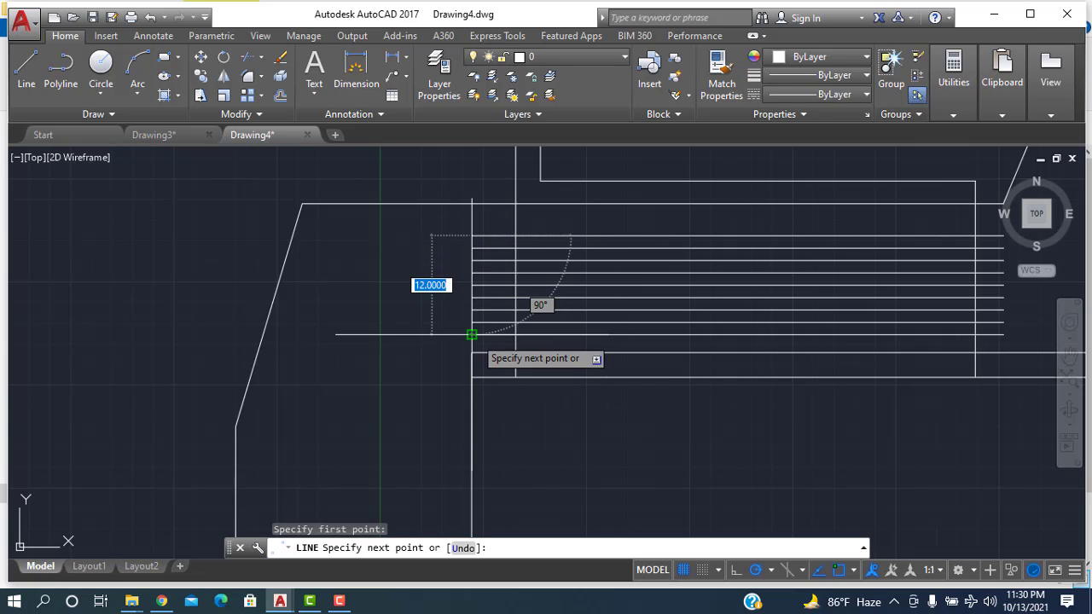
pyautogui.click(472, 334)
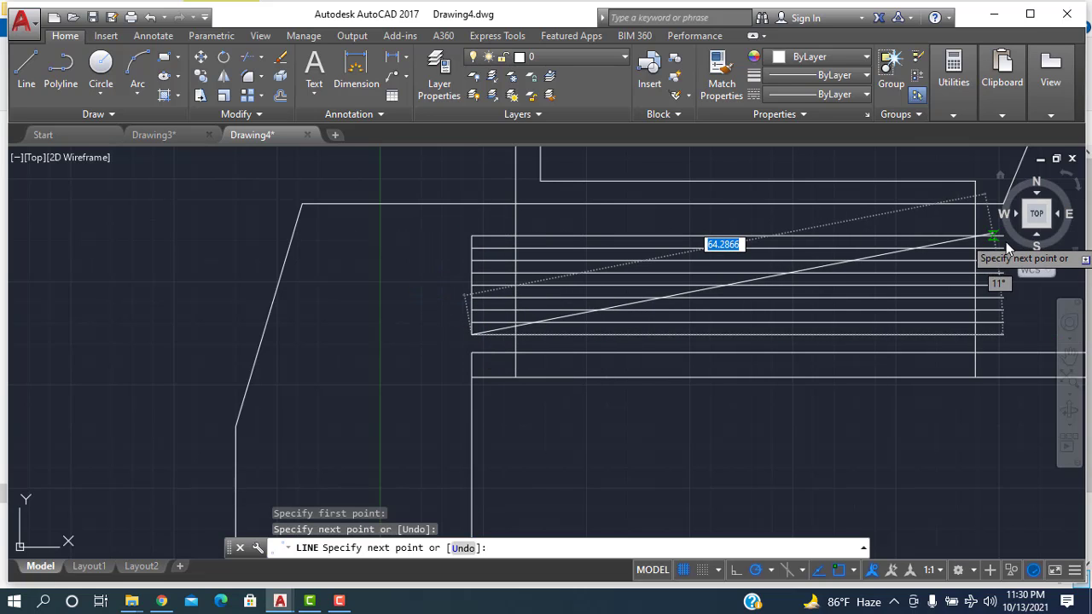
pyautogui.rightClick(938, 216)
pyautogui.click(938, 224)
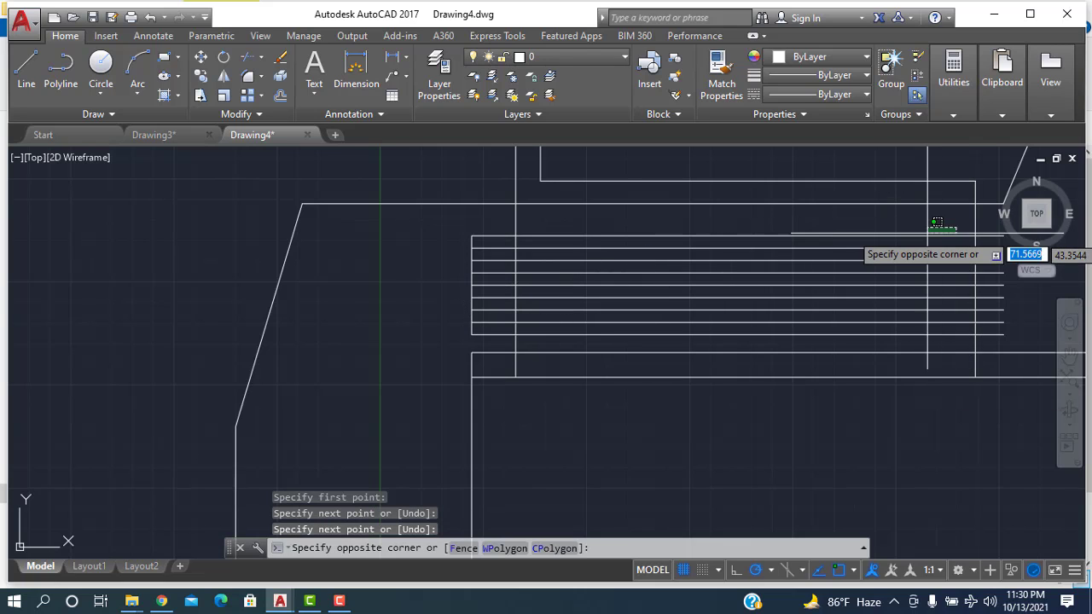
# - Draw a matching 12-unit vertical line joining the right ends of the tube lines, from the topmost line to the lowest
pyautogui.rightClick(890, 214)
pyautogui.click(917, 219)
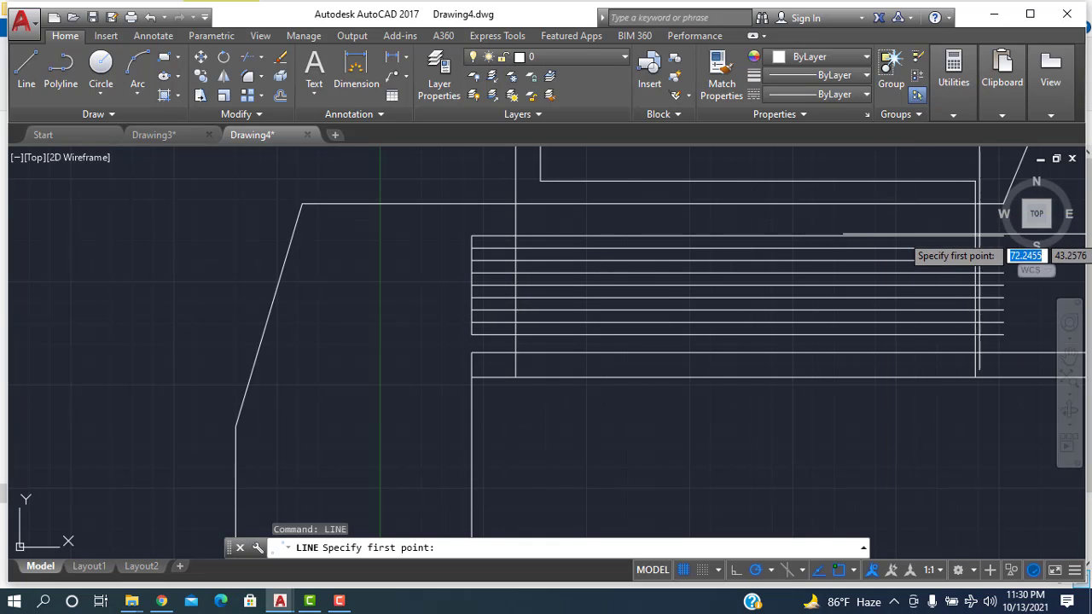
pyautogui.scroll(-1, 954, 269)
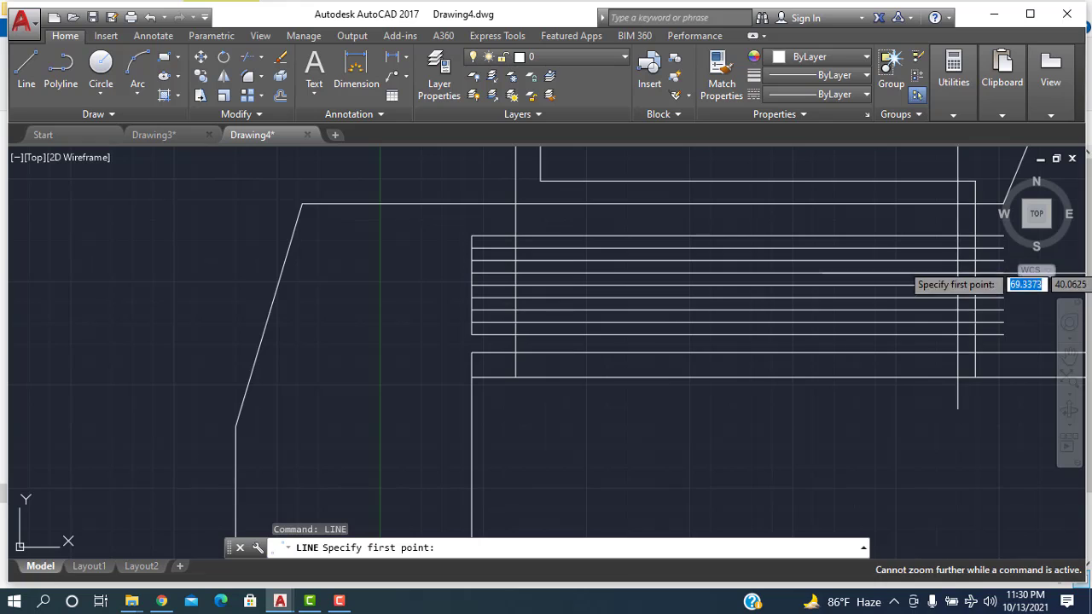
pyautogui.scroll(-2, 957, 278)
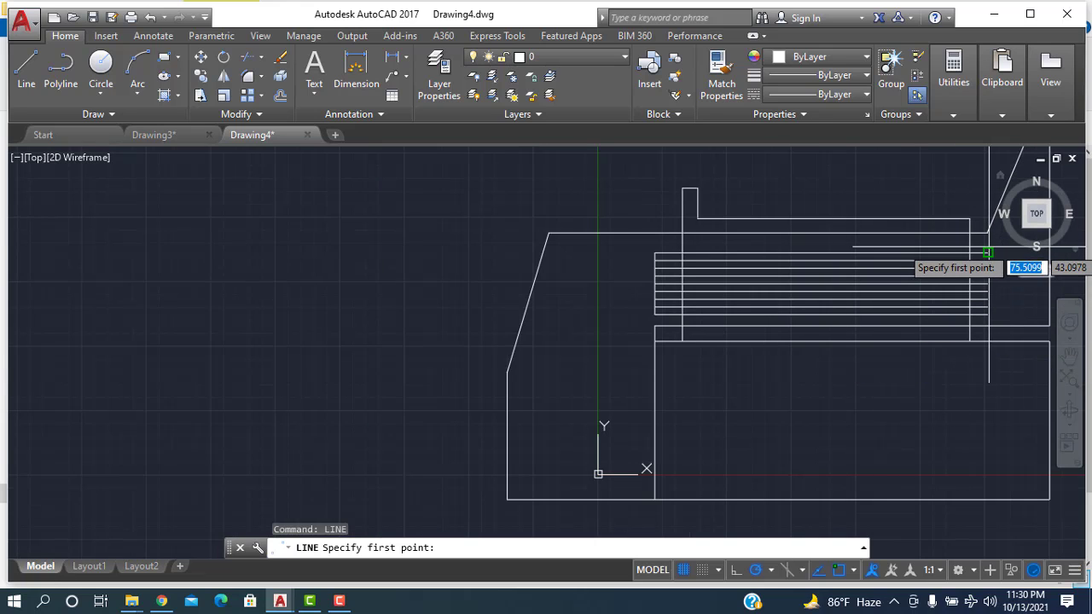
pyautogui.click(988, 252)
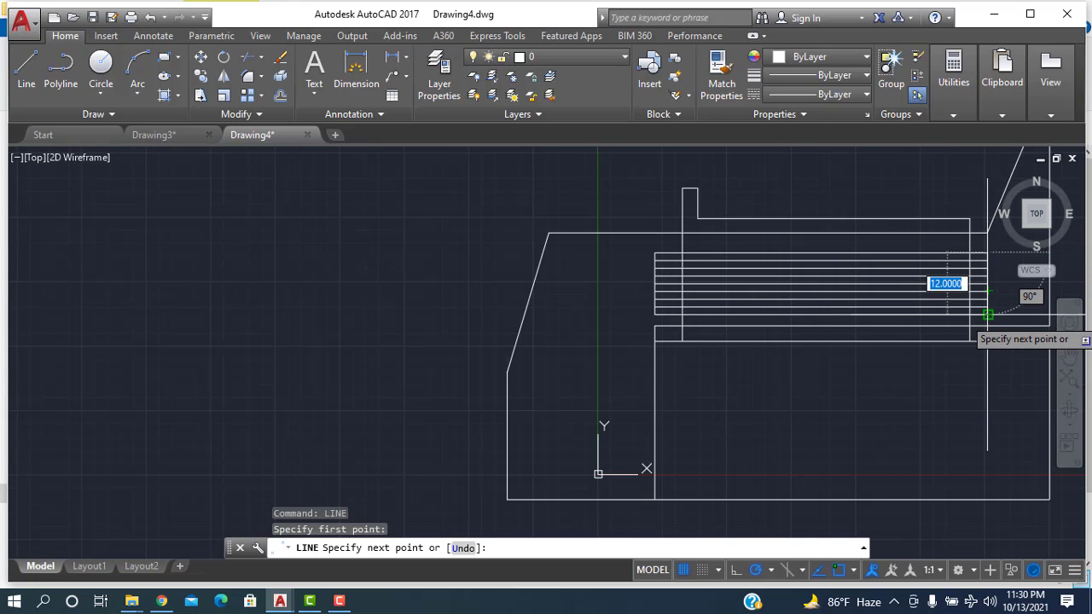
pyautogui.click(988, 315)
pyautogui.rightClick(987, 315)
pyautogui.click(1006, 328)
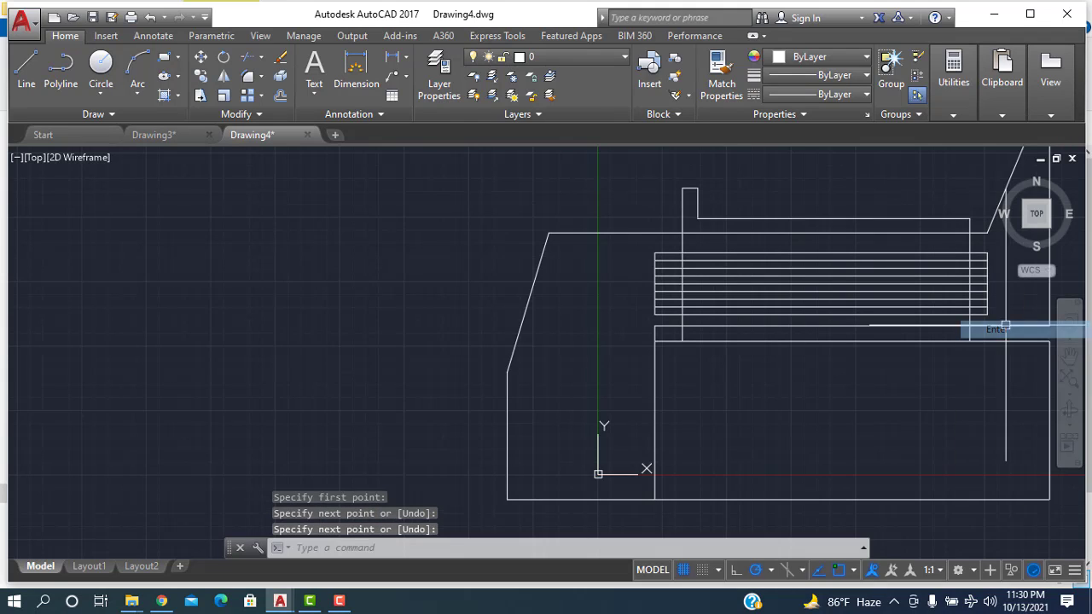
# - Trim the left vertical line in every second gap between the tube lines, so four separate tubes stay closed at that end
pyautogui.click(263, 62)
pyautogui.click(265, 79)
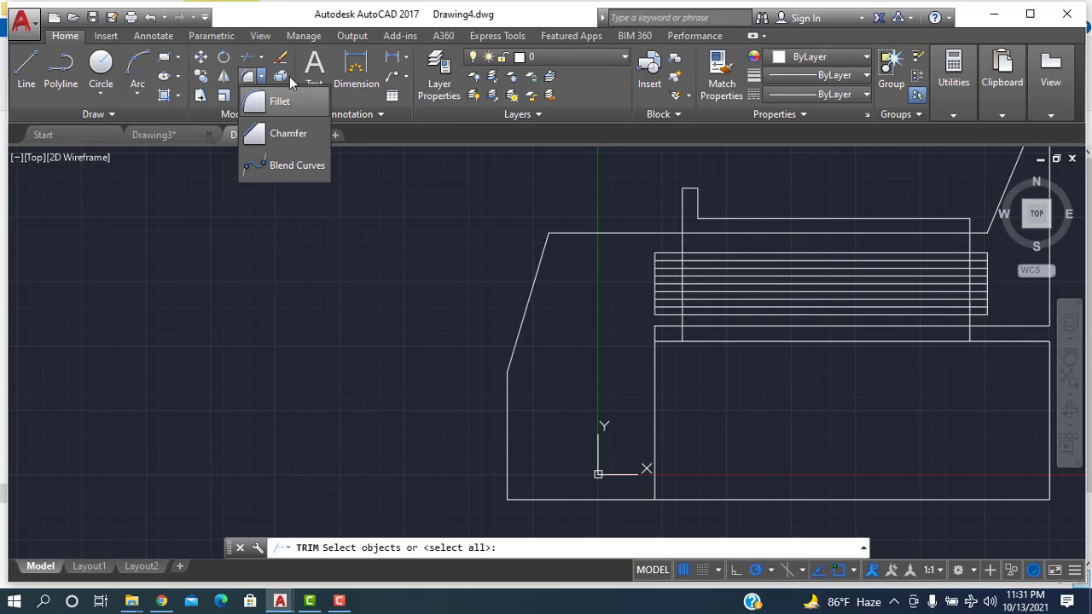
pyautogui.click(252, 62)
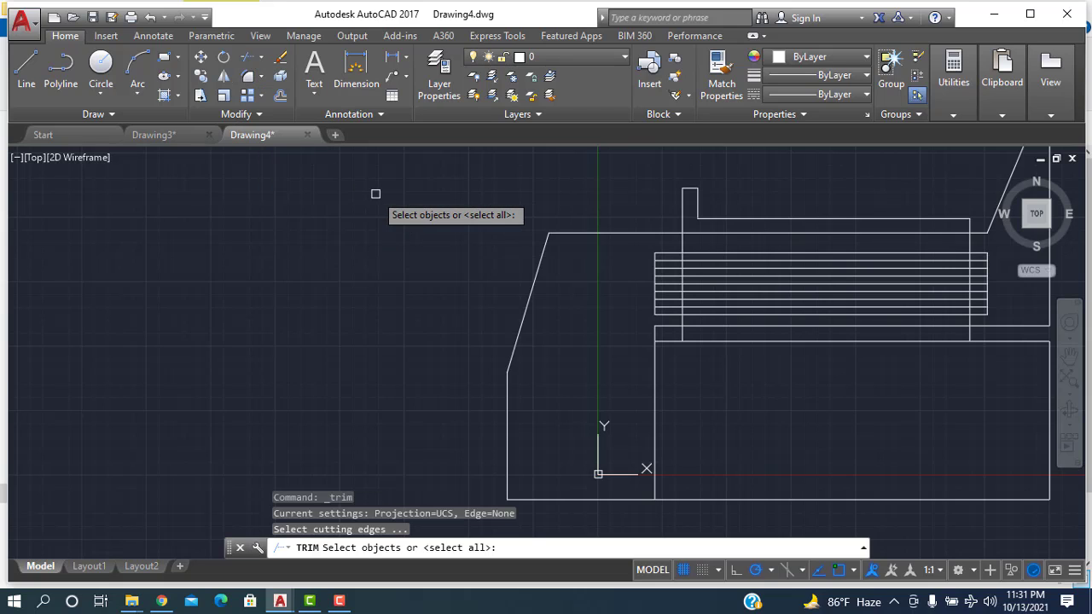
pyautogui.press('Return')
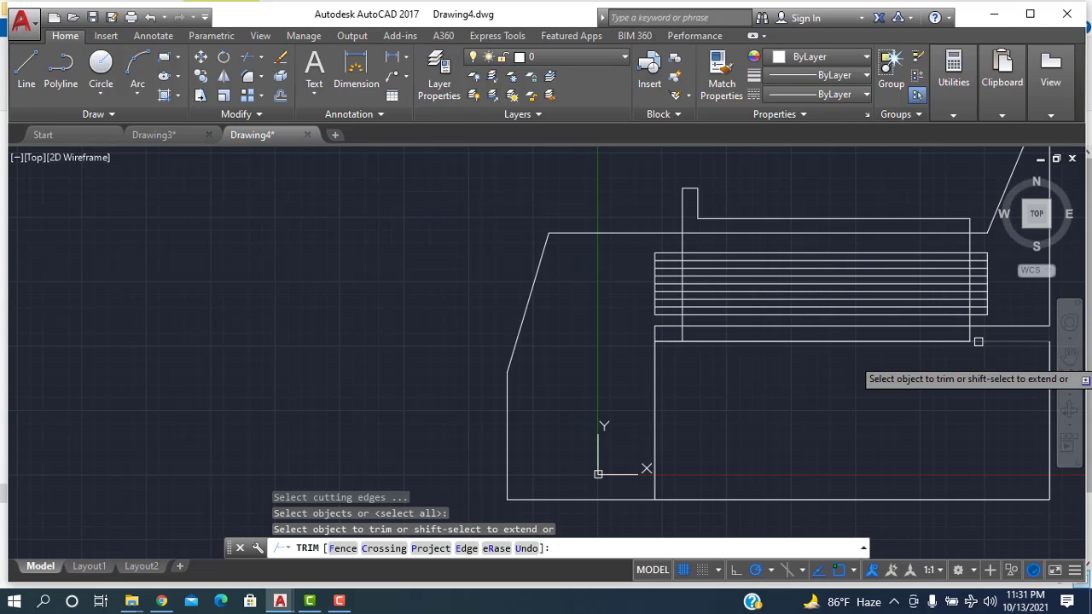
pyautogui.scroll(4, 784, 252)
pyautogui.click(528, 263)
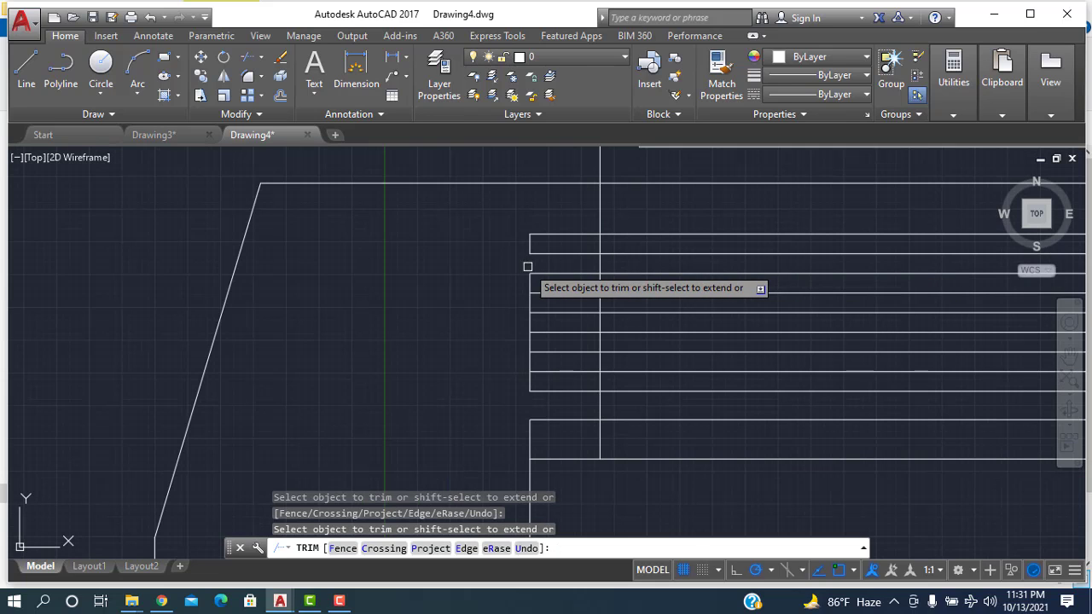
pyautogui.click(529, 303)
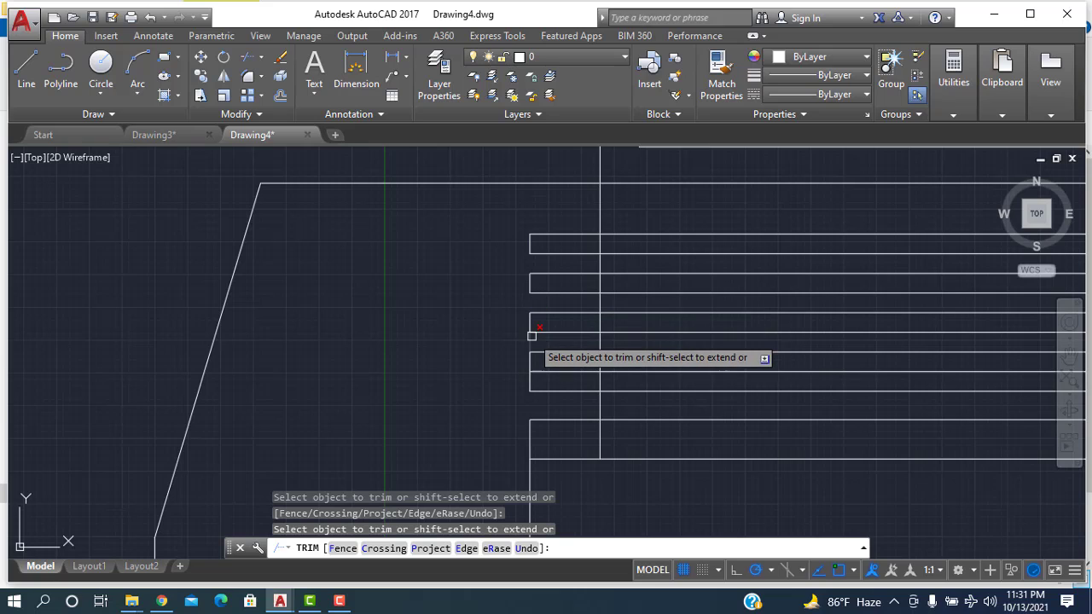
pyautogui.click(530, 341)
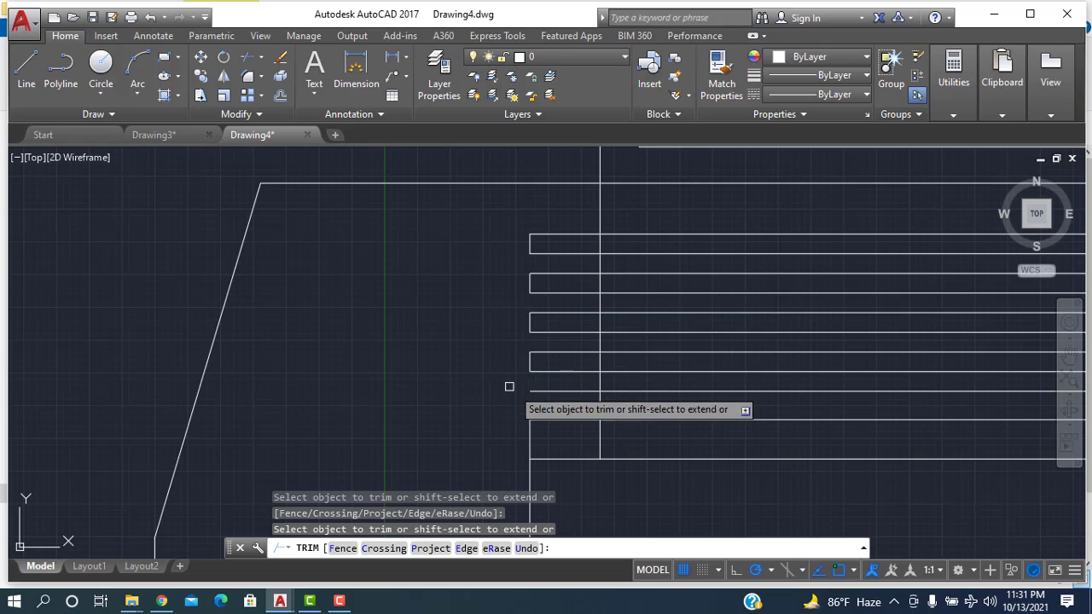
pyautogui.press('Escape')
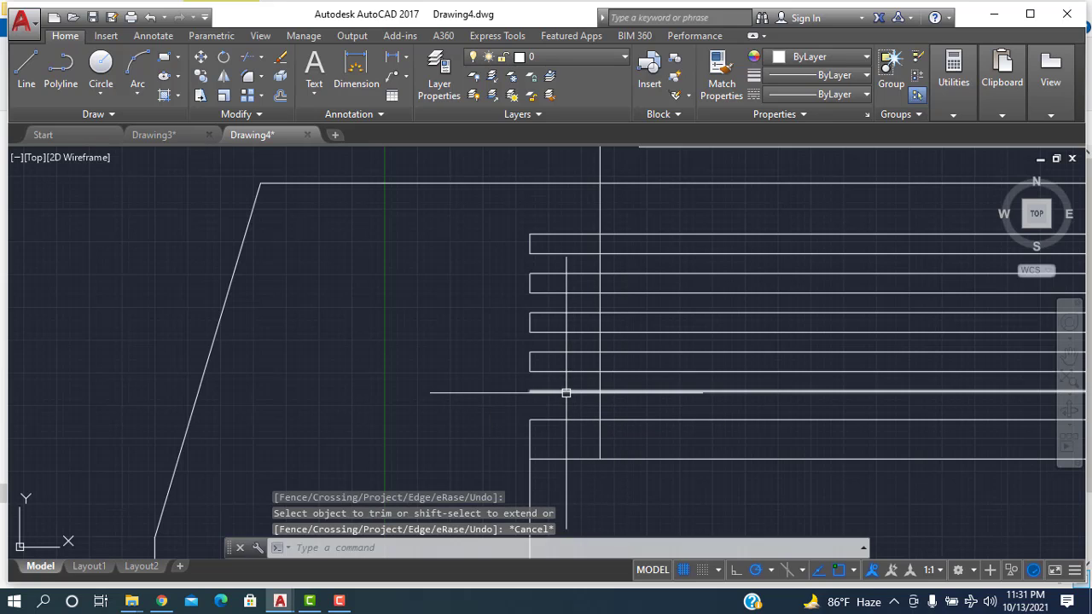
# - Erase the lowest horizontal line below the four fire tubes
pyautogui.click(567, 392)
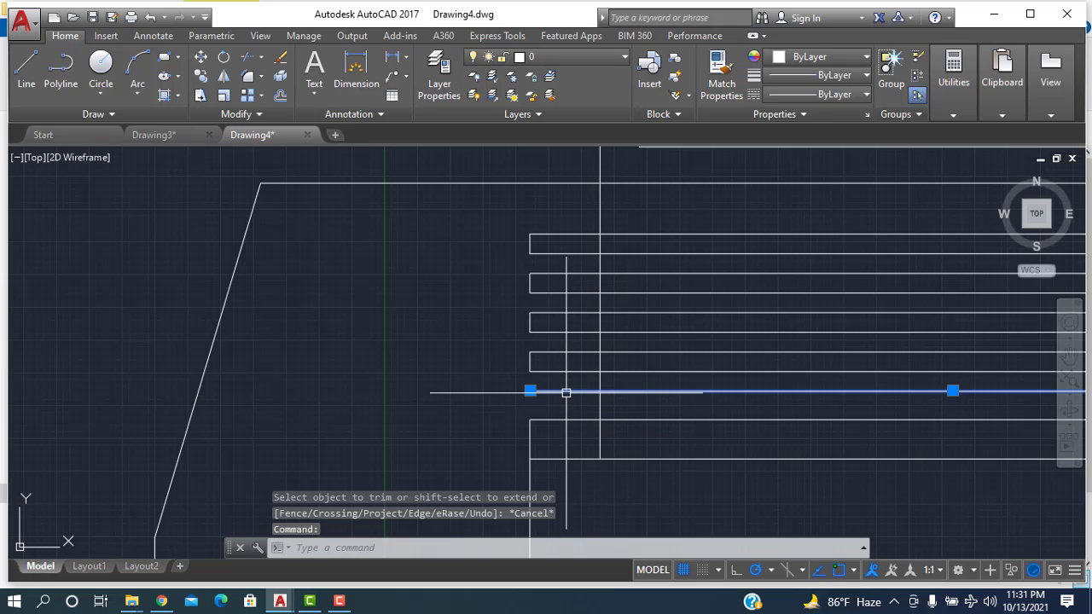
pyautogui.press('Delete')
pyautogui.scroll(-3, 669, 390)
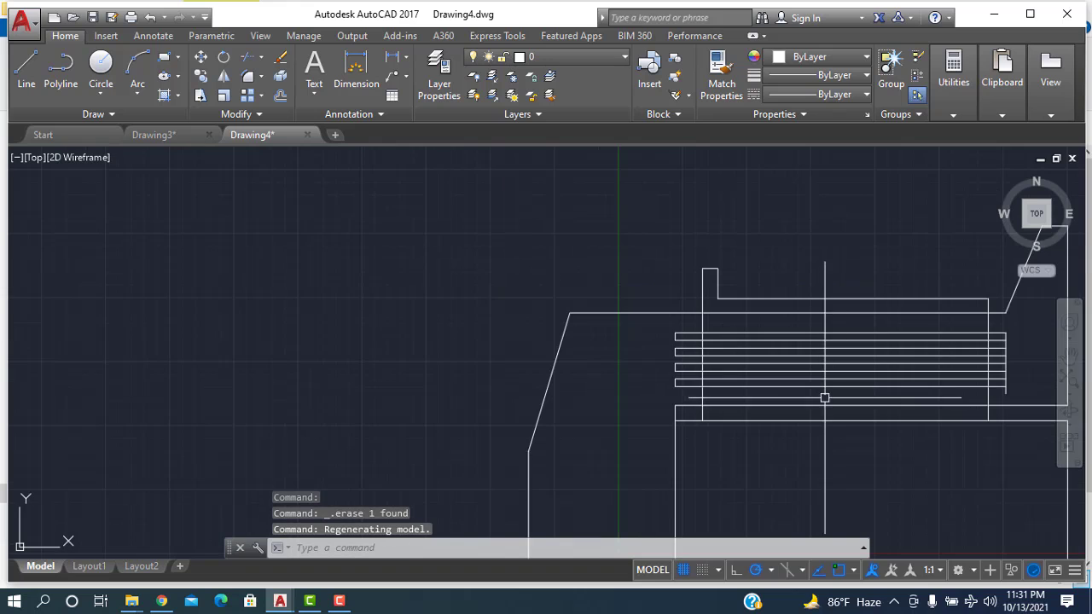
pyautogui.scroll(4, 1005, 359)
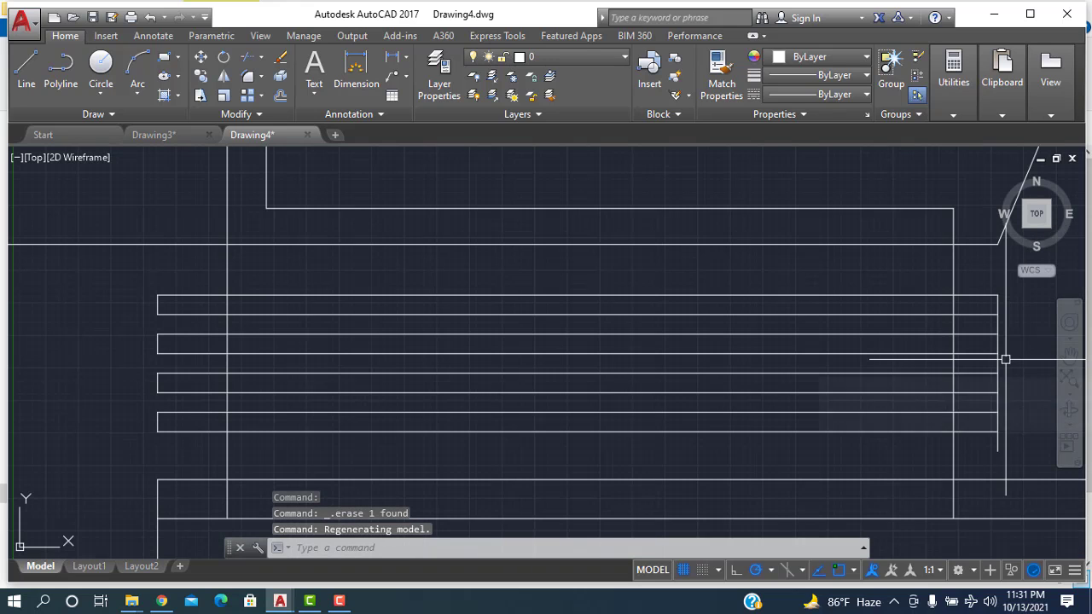
# - Trim the right vertical line in the gaps between the four fire tubes and below the lowest tube, closing each tube separately
pyautogui.click(247, 56)
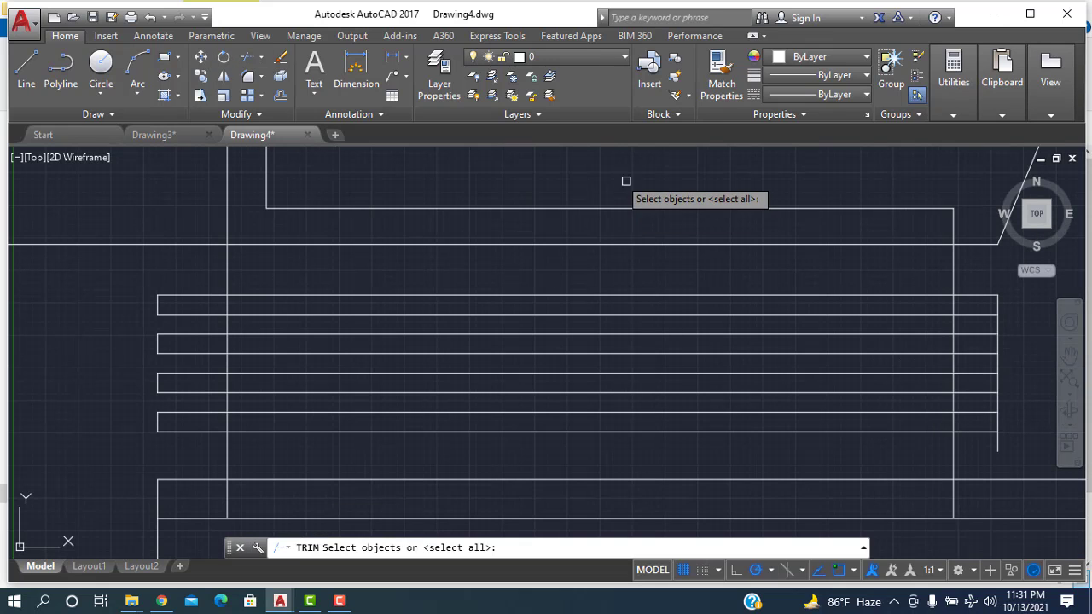
pyautogui.press('Return')
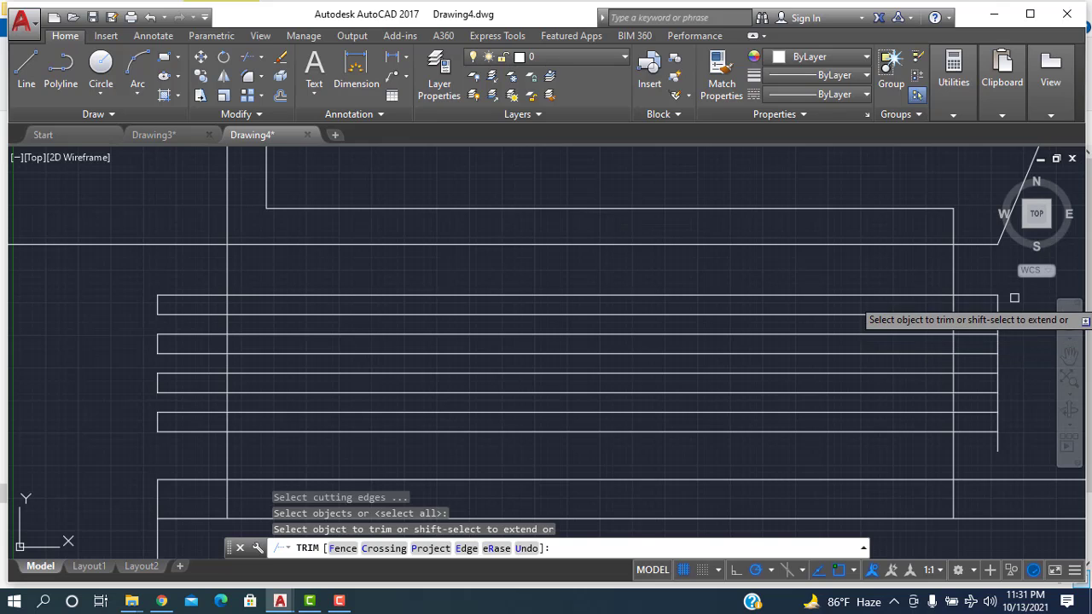
pyautogui.click(1000, 325)
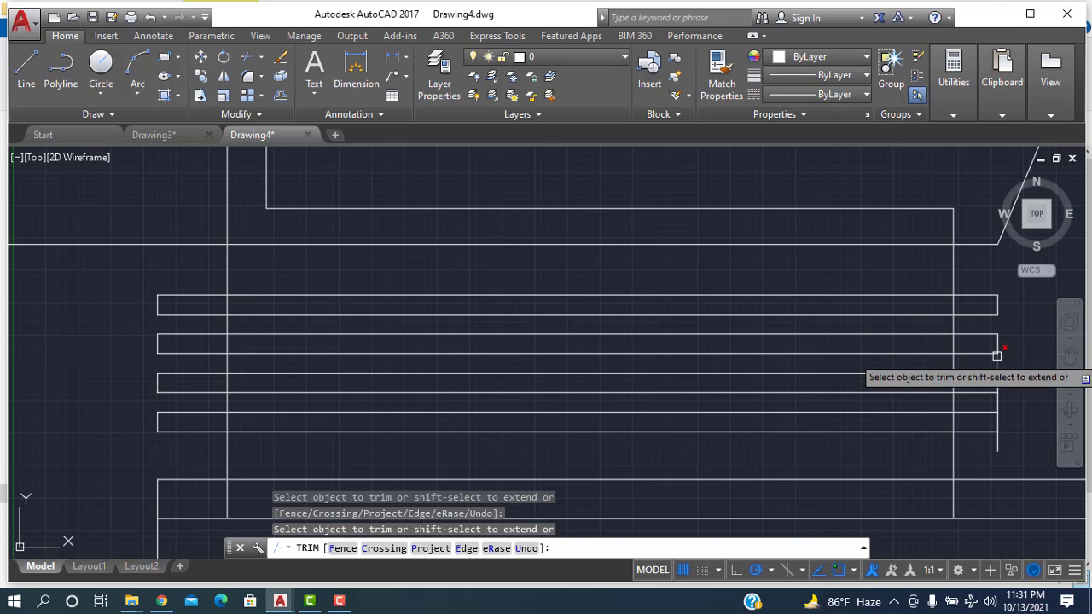
pyautogui.click(997, 361)
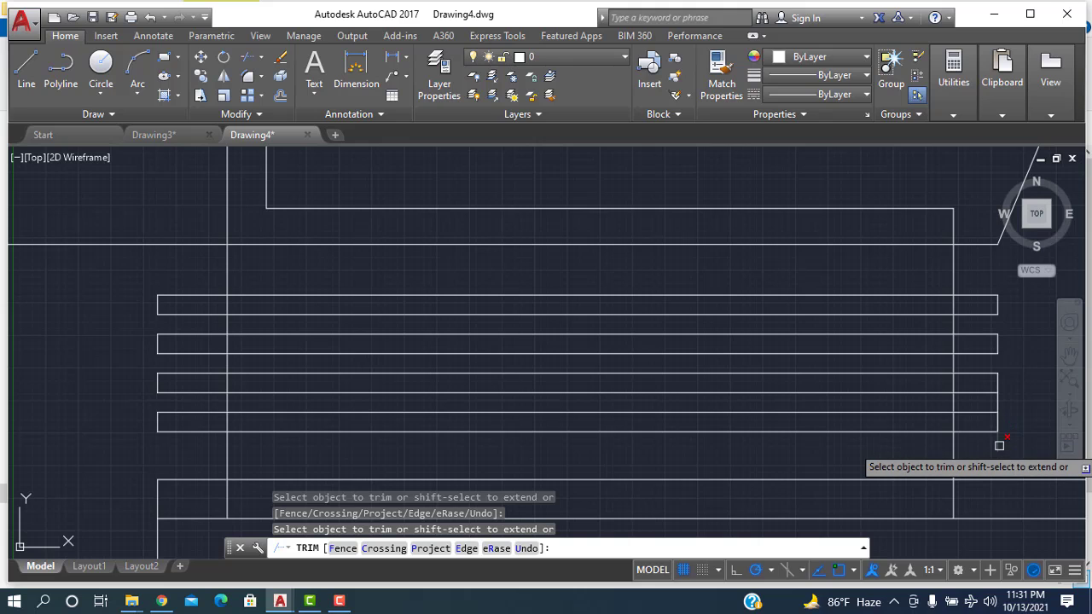
pyautogui.click(999, 402)
pyautogui.click(997, 444)
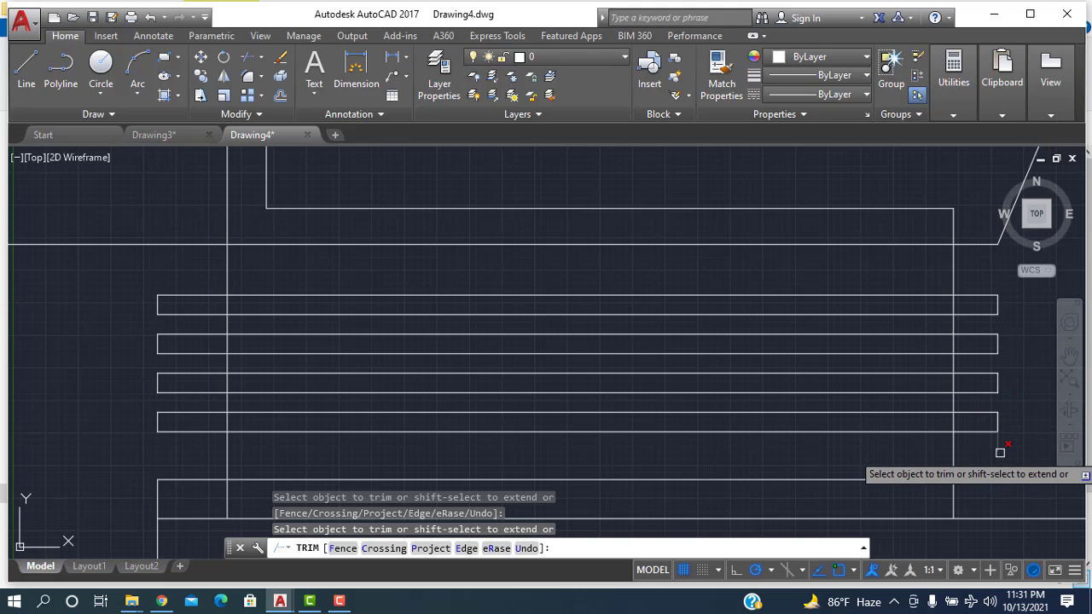
pyautogui.scroll(-8, 623, 407)
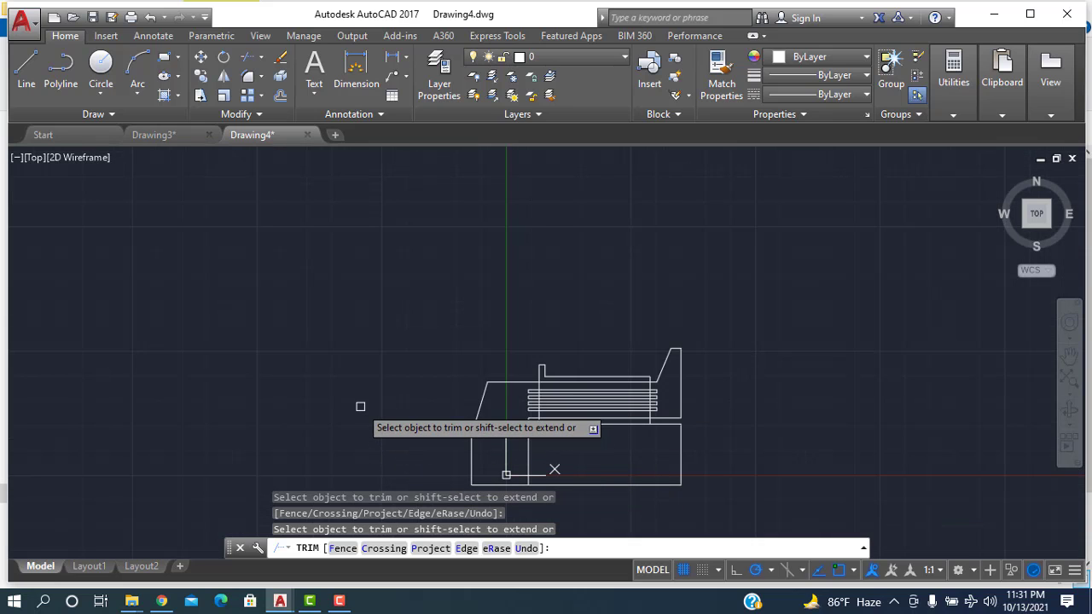
pyautogui.press('Escape')
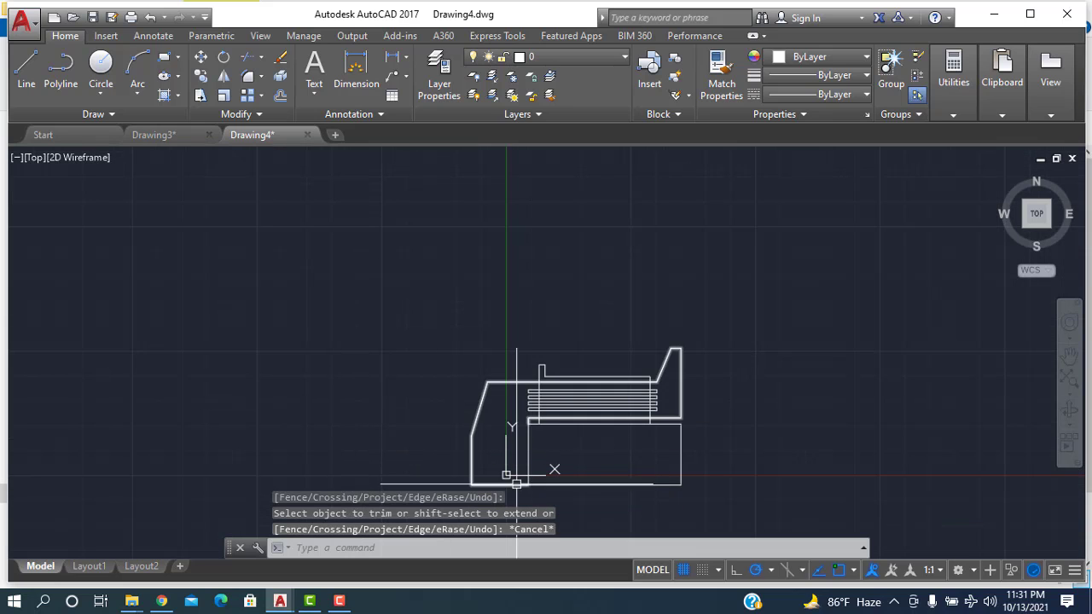
# - Hatch the large rectangle beneath the boiler shell with the AR-B816 brick pattern
pyautogui.scroll(2, 478, 431)
pyautogui.moveTo(475, 431)
pyautogui.mouseDown(button='middle')
pyautogui.moveTo(509, 361)
pyautogui.moveTo(512, 310)
pyautogui.moveTo(534, 302)
pyautogui.mouseUp(button='middle')
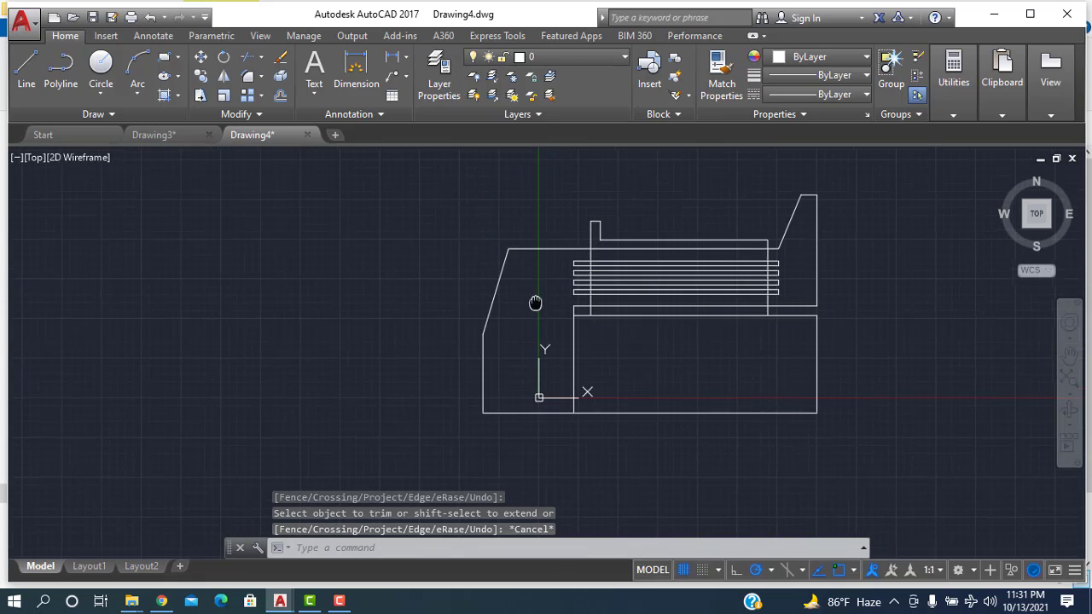
pyautogui.click(820, 392)
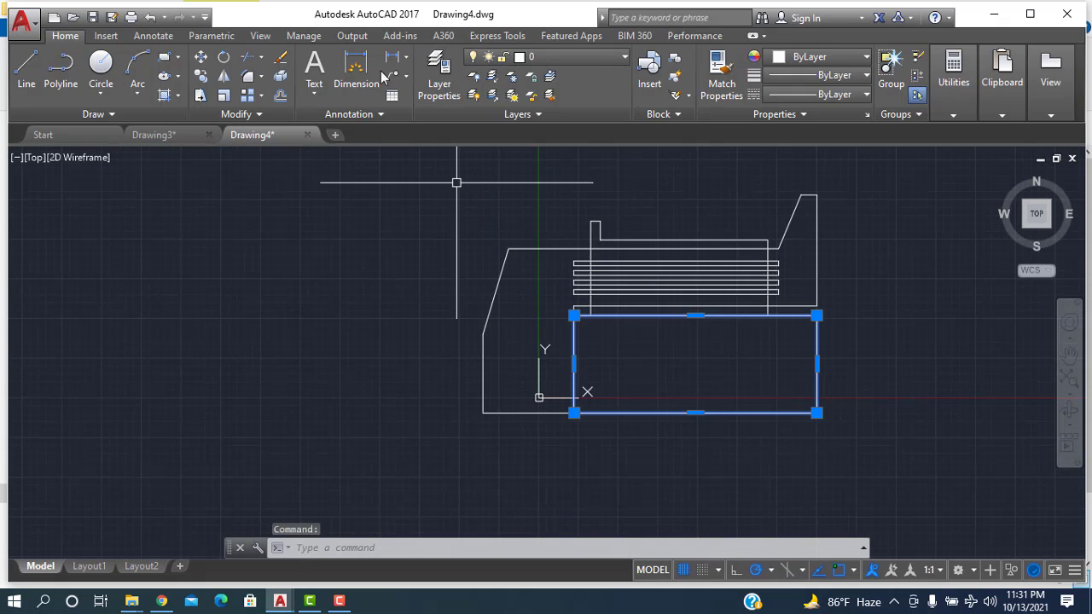
pyautogui.click(181, 96)
pyautogui.click(179, 119)
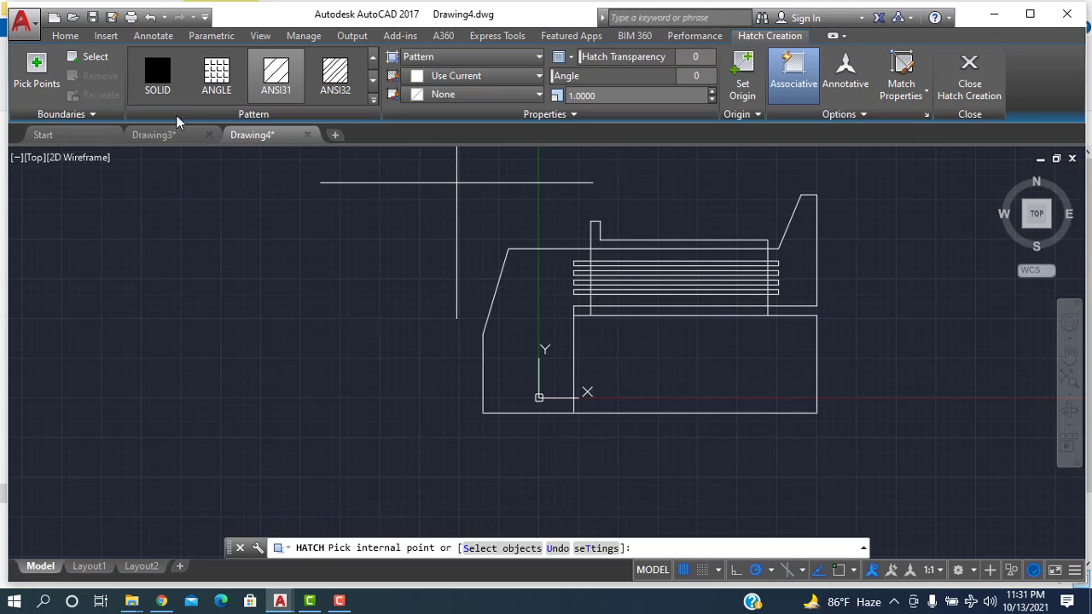
pyautogui.click(372, 98)
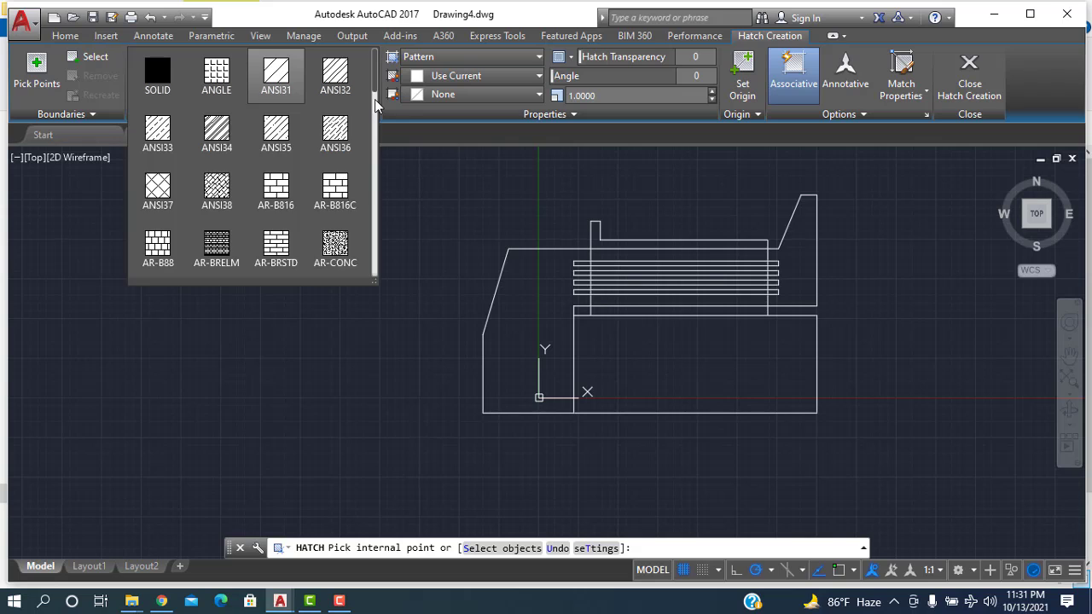
pyautogui.click(281, 191)
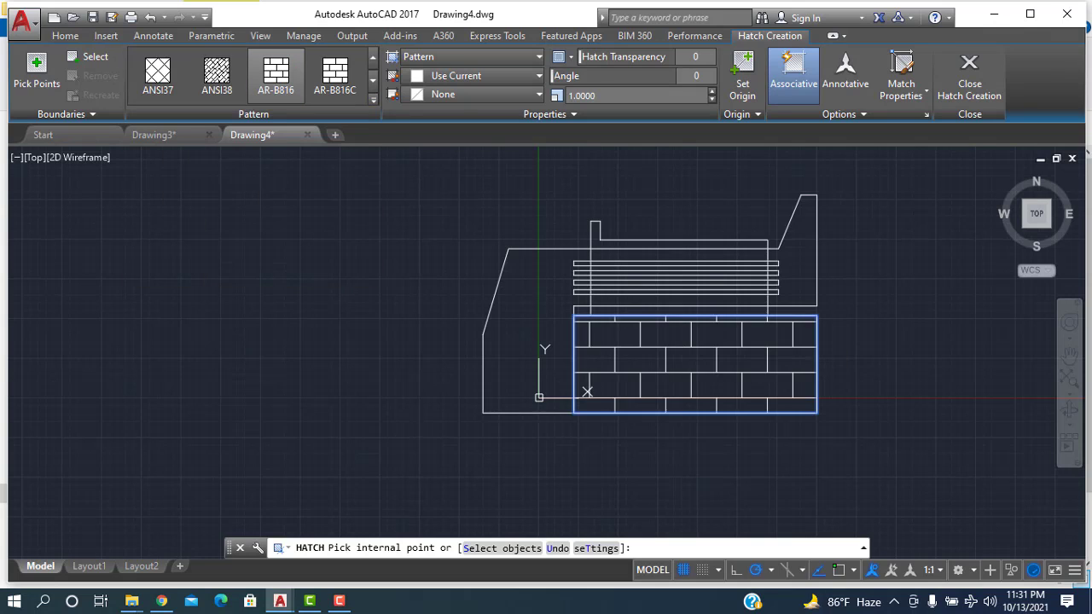
pyautogui.click(681, 341)
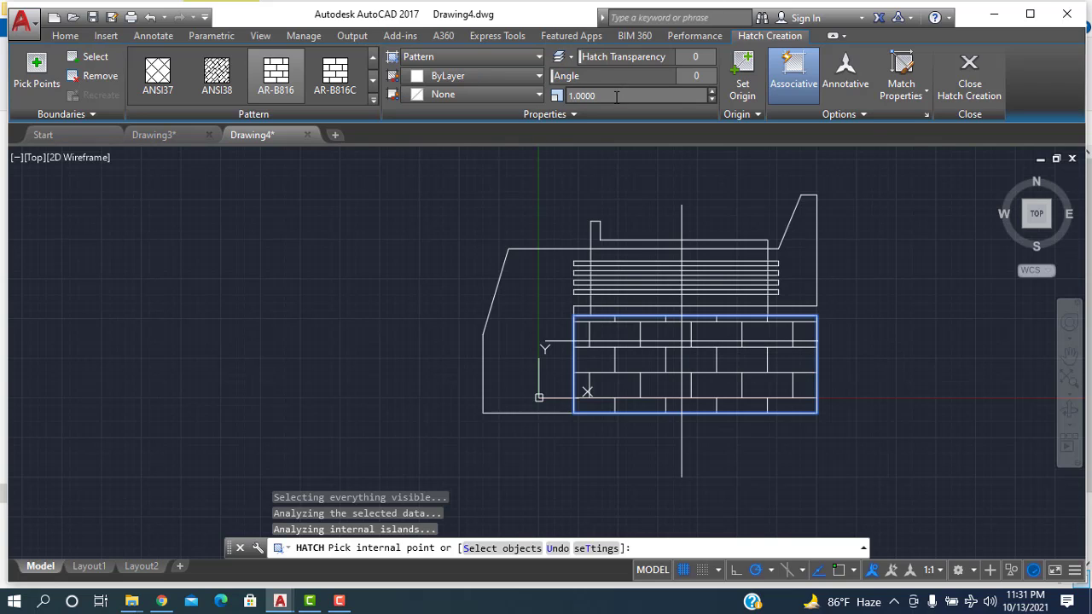
# - Set the brick hatch's scale to 0.5 and finish the hatch
pyautogui.click(555, 99)
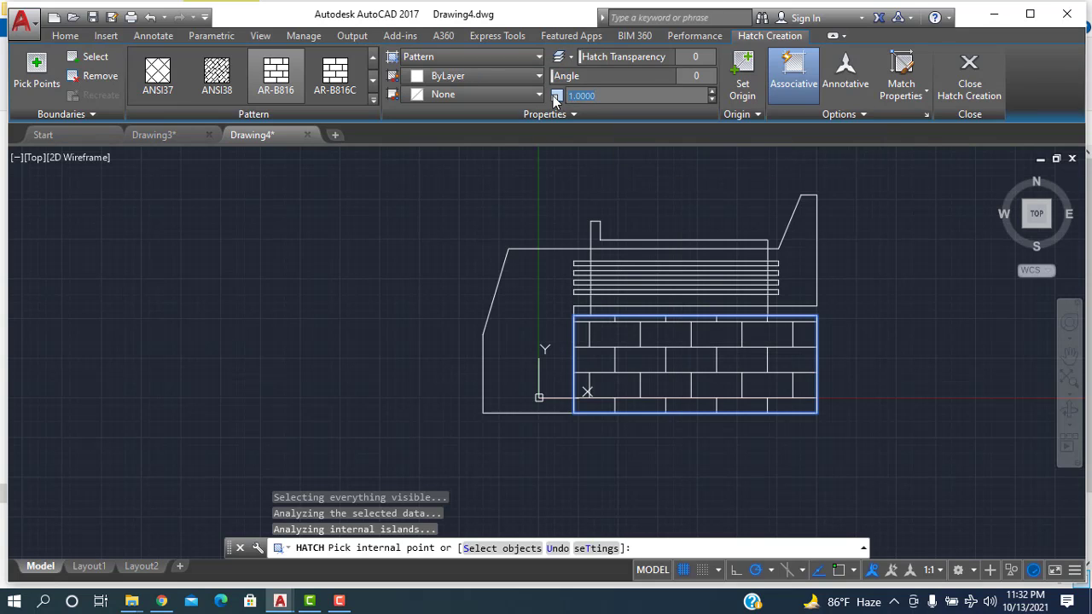
pyautogui.write('0.5')
pyautogui.press('Return')
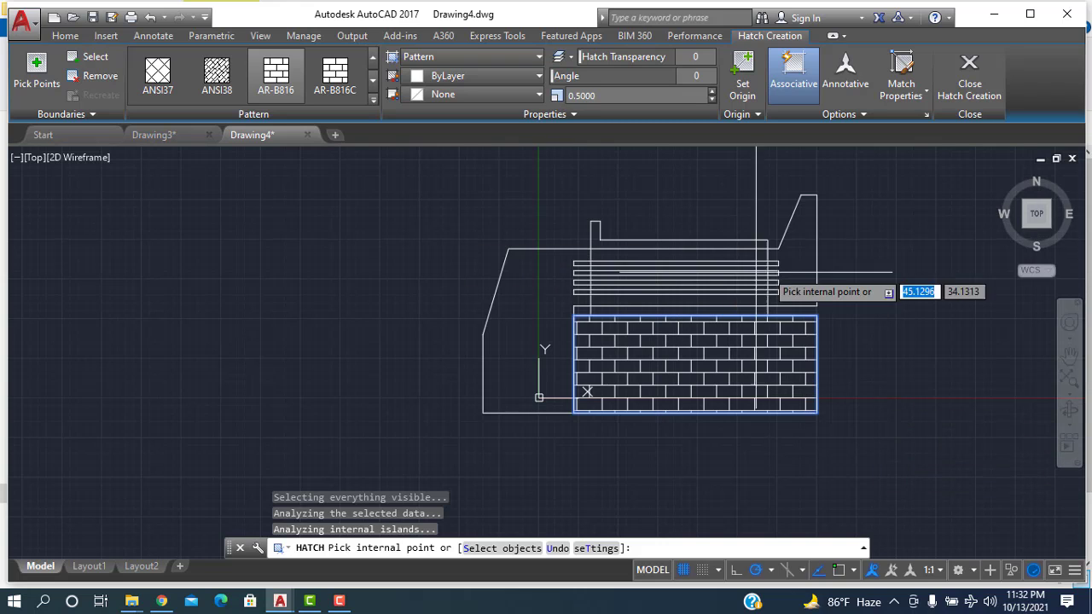
pyautogui.press('Escape')
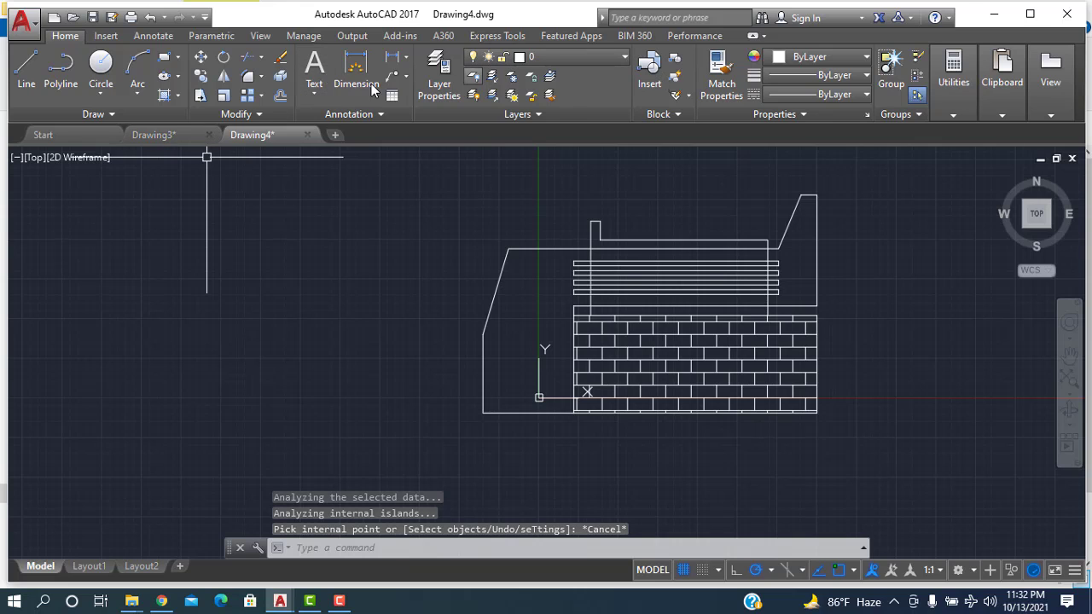
# - Add a multileader pointing into the lower chamber beside the brickwork, landing outside the outline, with the text "Furnace"
pyautogui.click(392, 76)
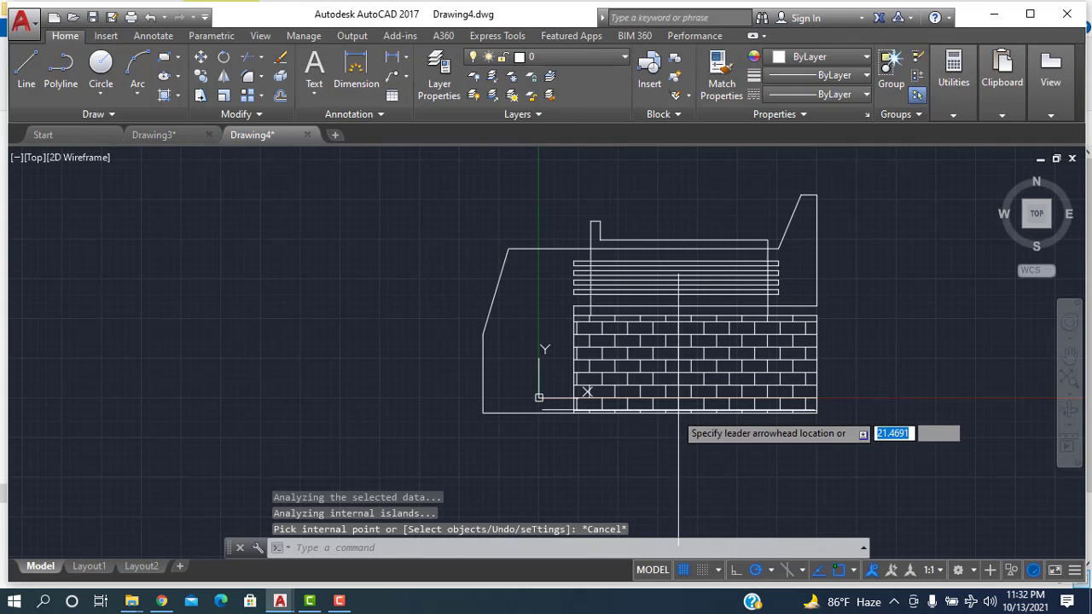
pyautogui.click(510, 394)
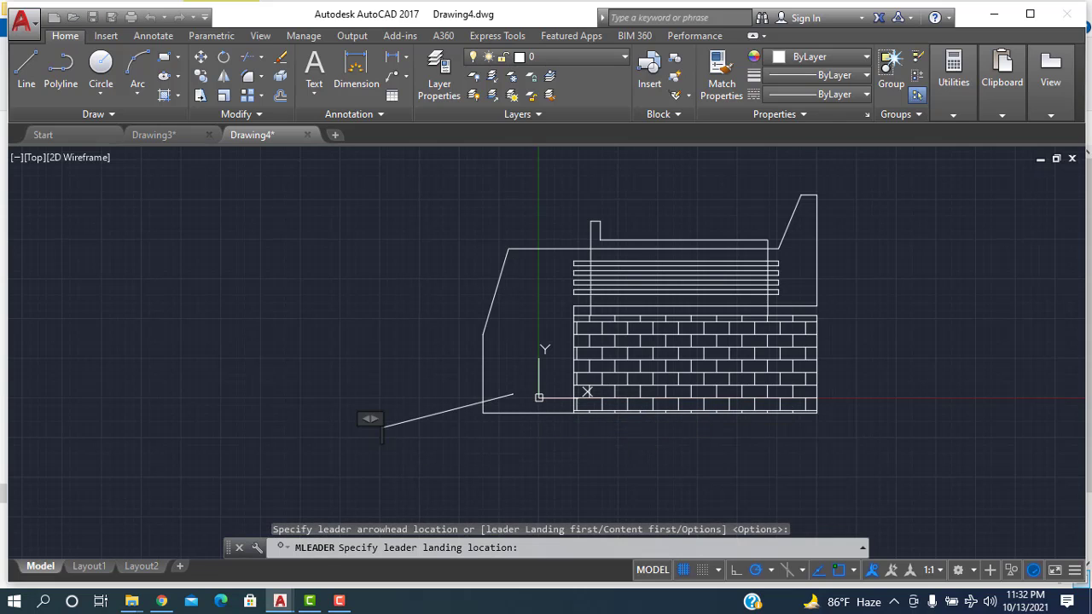
pyautogui.click(382, 427)
pyautogui.write('F')
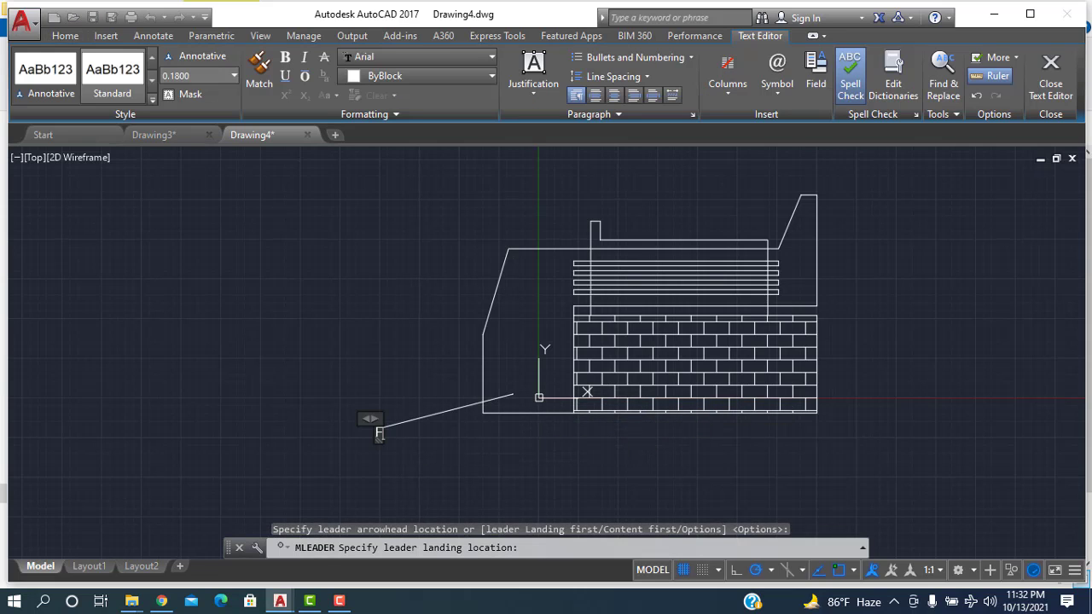
pyautogui.write('urnace')
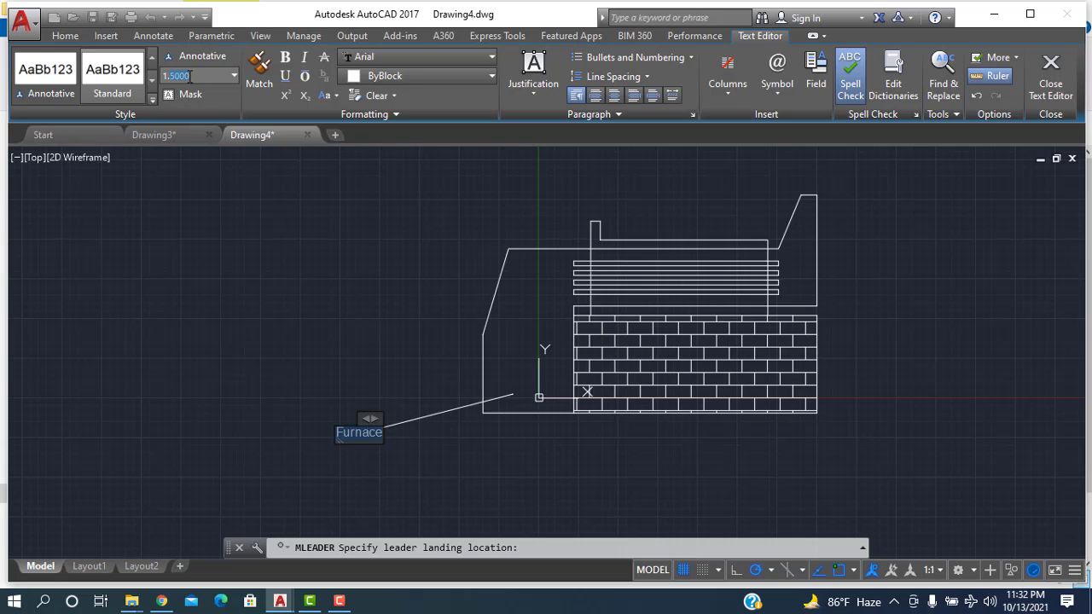
# - Set the "Furnace" leader text's height to 1.5 and close the label
pyautogui.press('Return')
pyautogui.press('Delete')
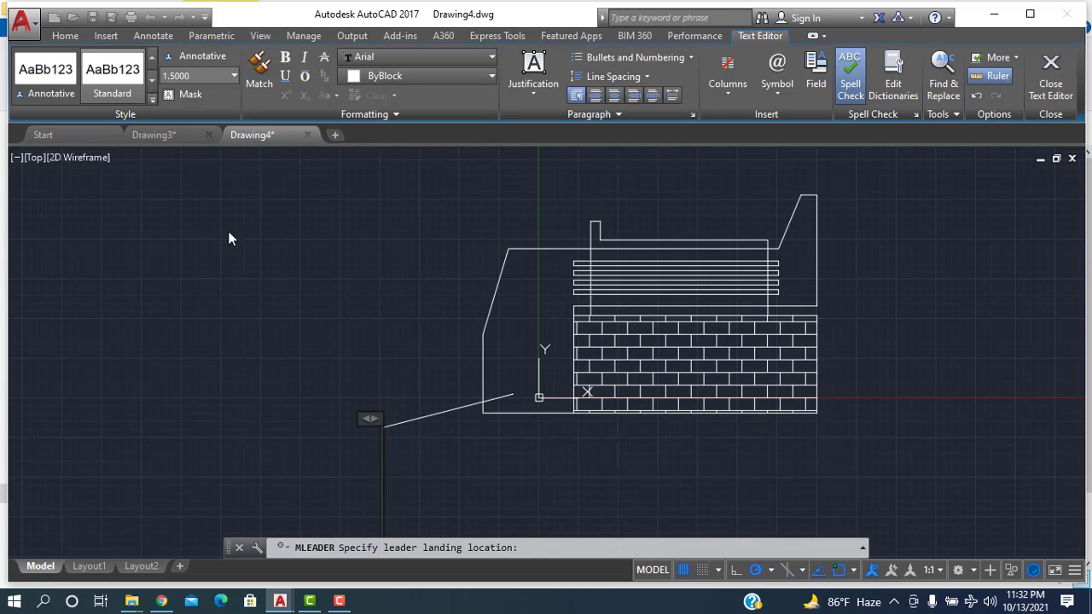
pyautogui.scroll(-2, 375, 419)
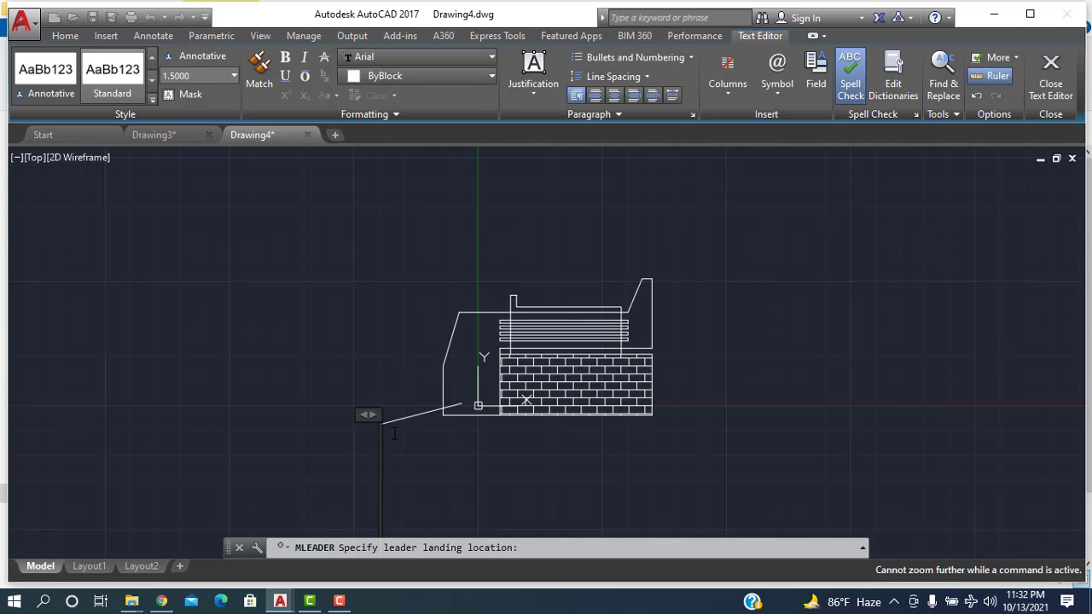
pyautogui.hotkey('ctrl', 'z')
pyautogui.press('Escape')
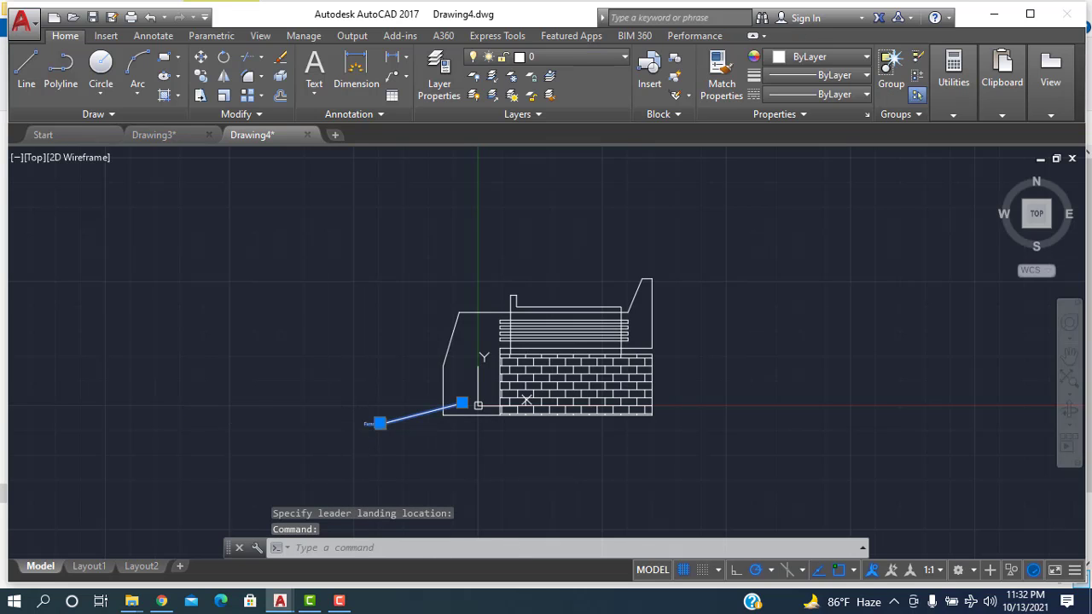
# - Reopen the "Furnace" label and set its text height to 2.5
pyautogui.doubleClick(369, 423)
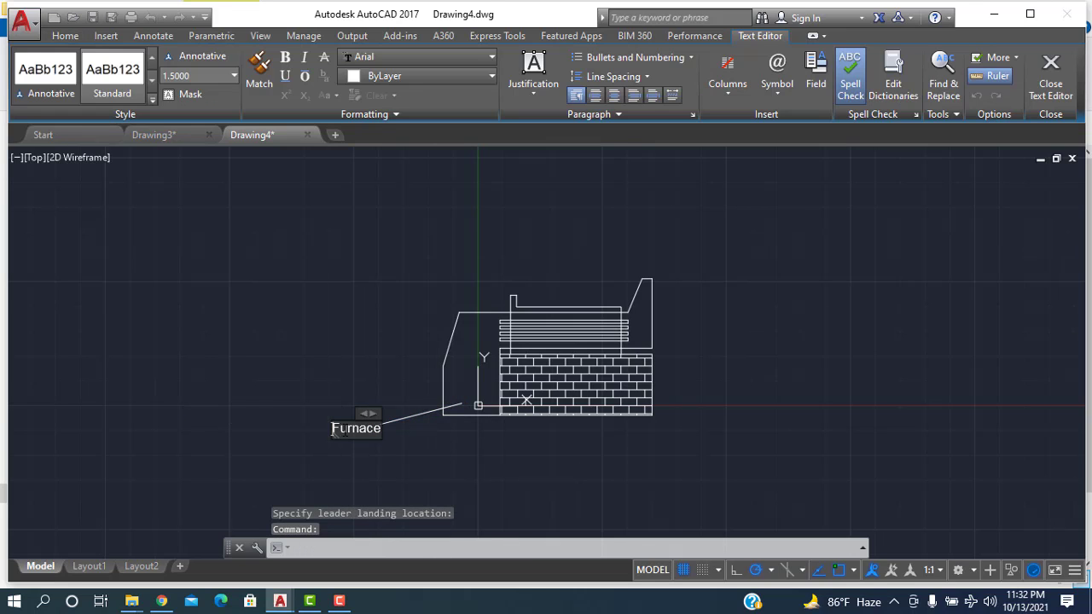
pyautogui.moveTo(334, 429); pyautogui.dragTo(391, 431)
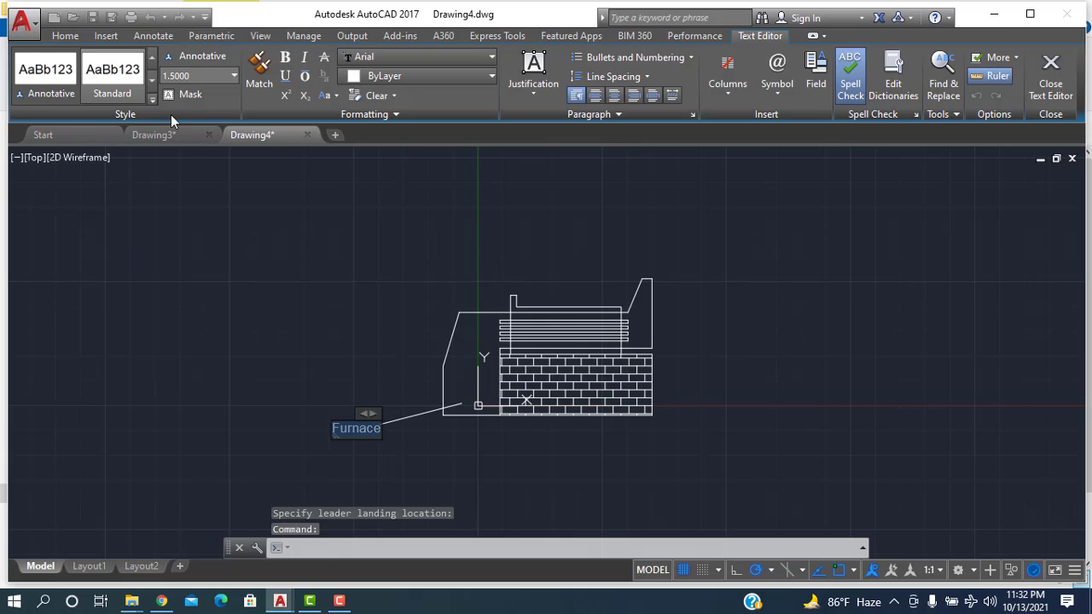
pyautogui.click(191, 76)
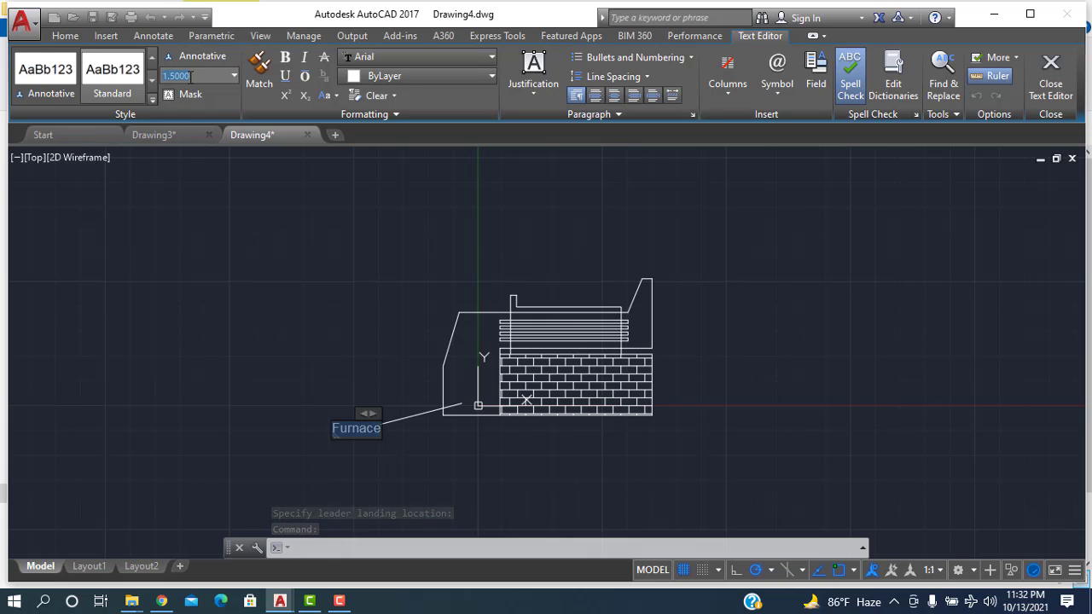
pyautogui.click(272, 284)
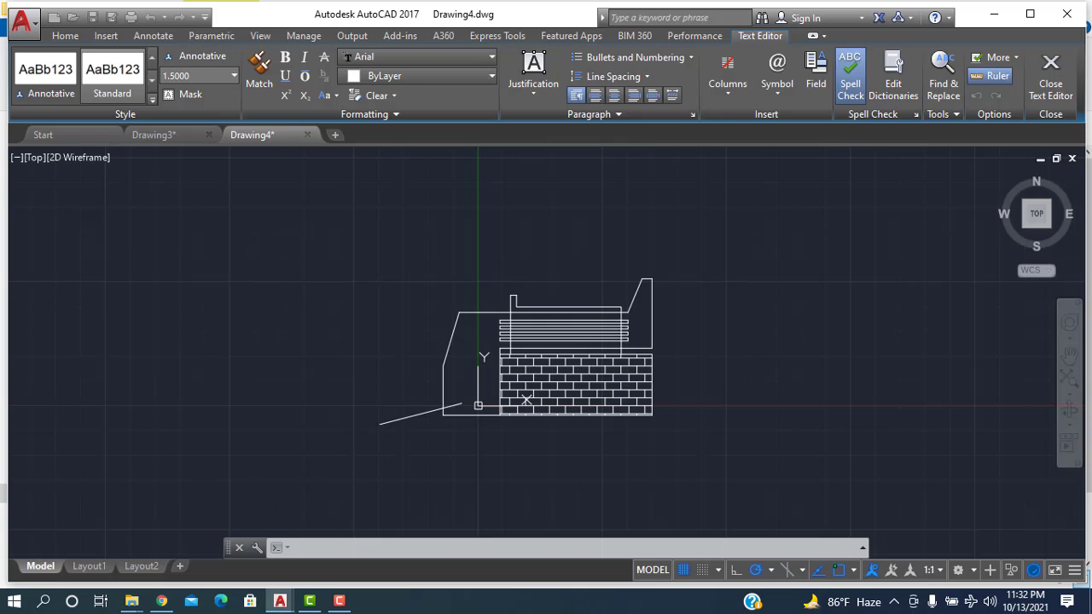
pyautogui.click(374, 424)
pyautogui.doubleClick(370, 424)
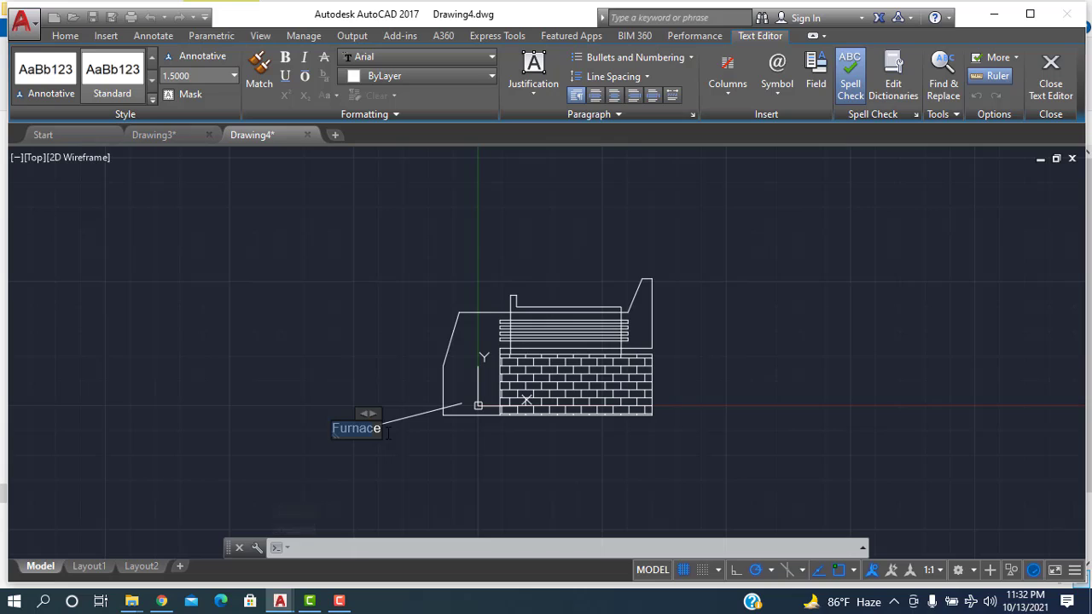
pyautogui.click(189, 75)
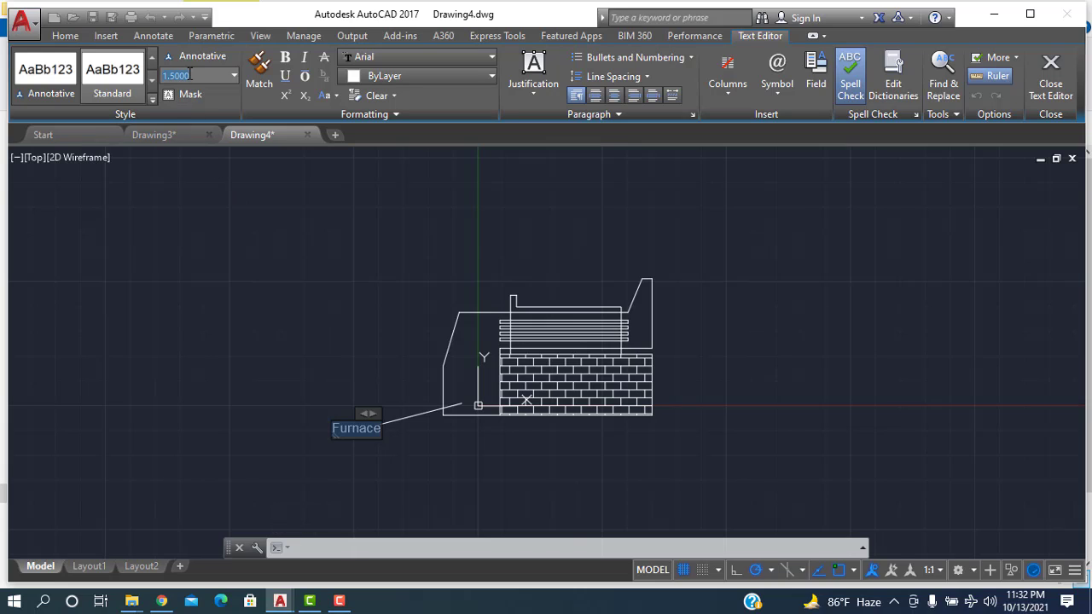
pyautogui.press('Return')
pyautogui.click(317, 329)
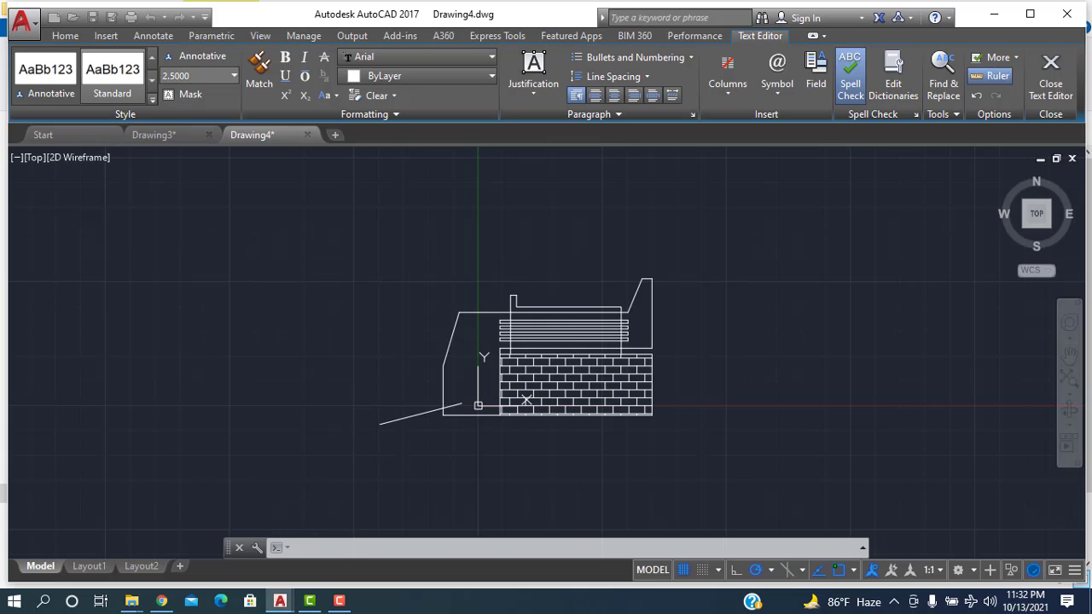
# - Edit the "Furnace" leader text again and set its height to 3
pyautogui.click(379, 424)
pyautogui.doubleClick(365, 424)
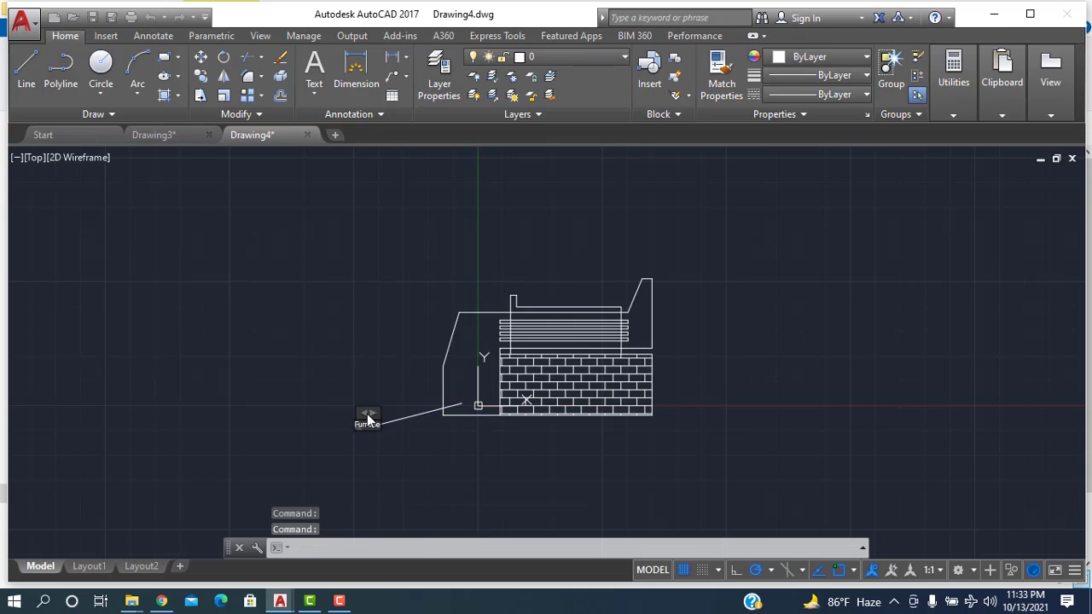
pyautogui.scroll(4, 353, 428)
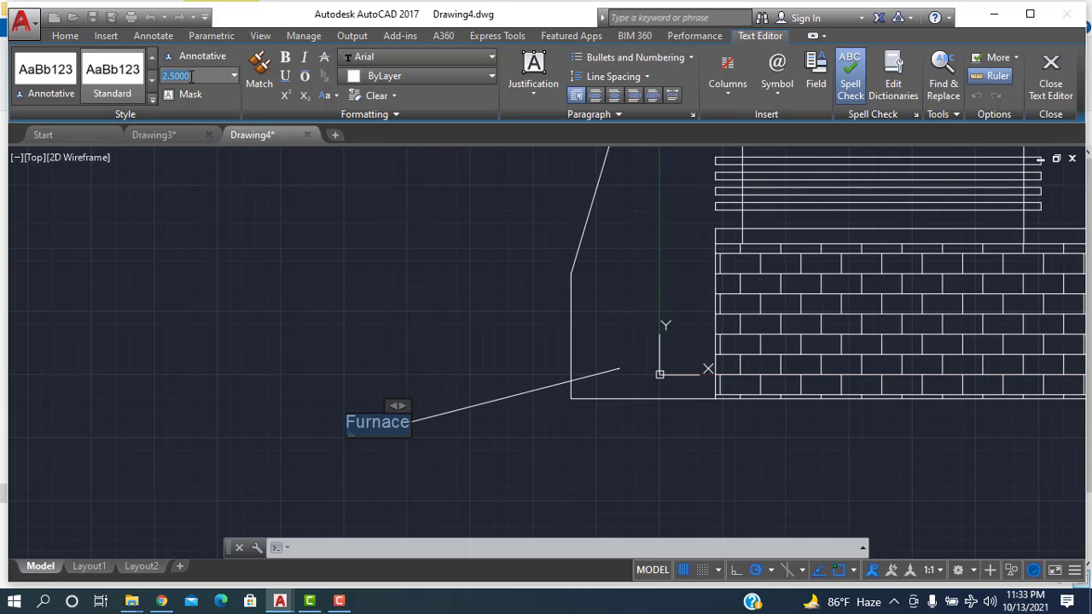
pyautogui.press('Return')
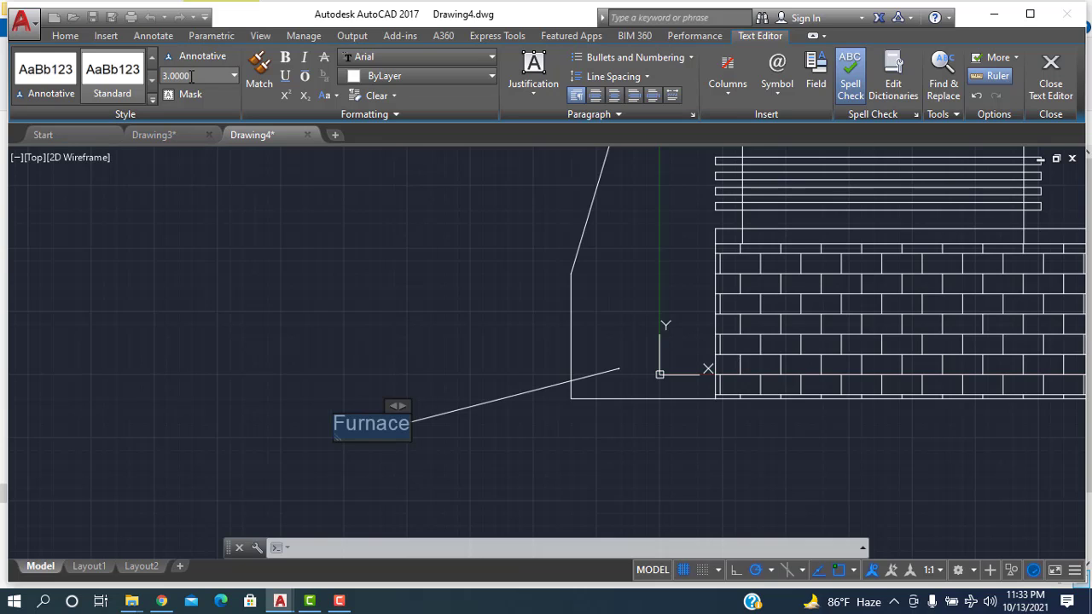
pyautogui.click(421, 252)
# - Add a multileader pointing into the chamber above the furnace, landing outside the sloped outline, with the text "Hot Gas"
pyautogui.scroll(-4, 585, 354)
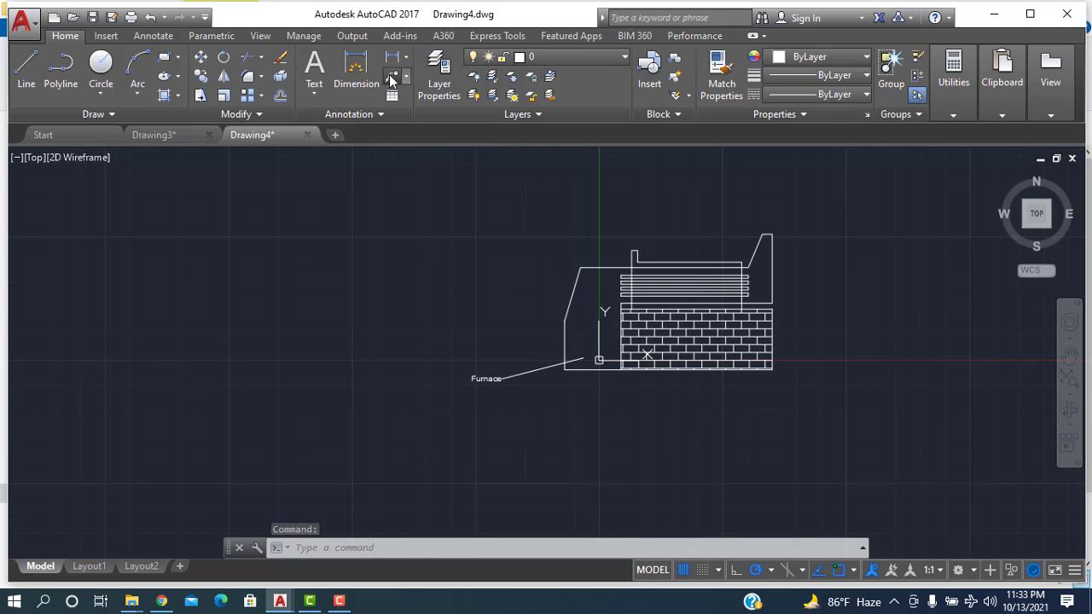
pyautogui.click(391, 78)
pyautogui.click(585, 304)
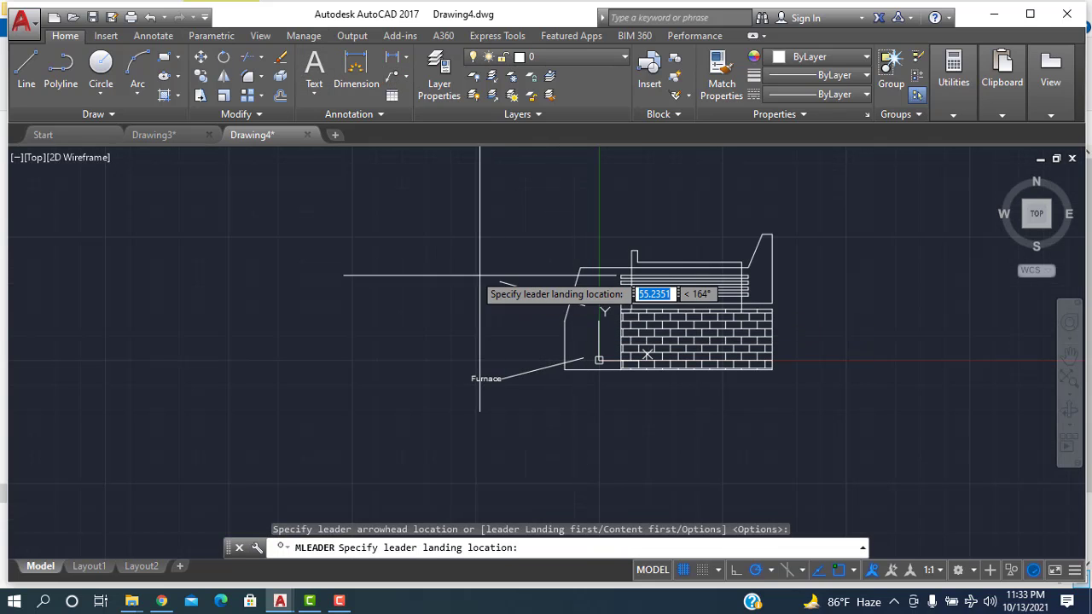
pyautogui.click(476, 290)
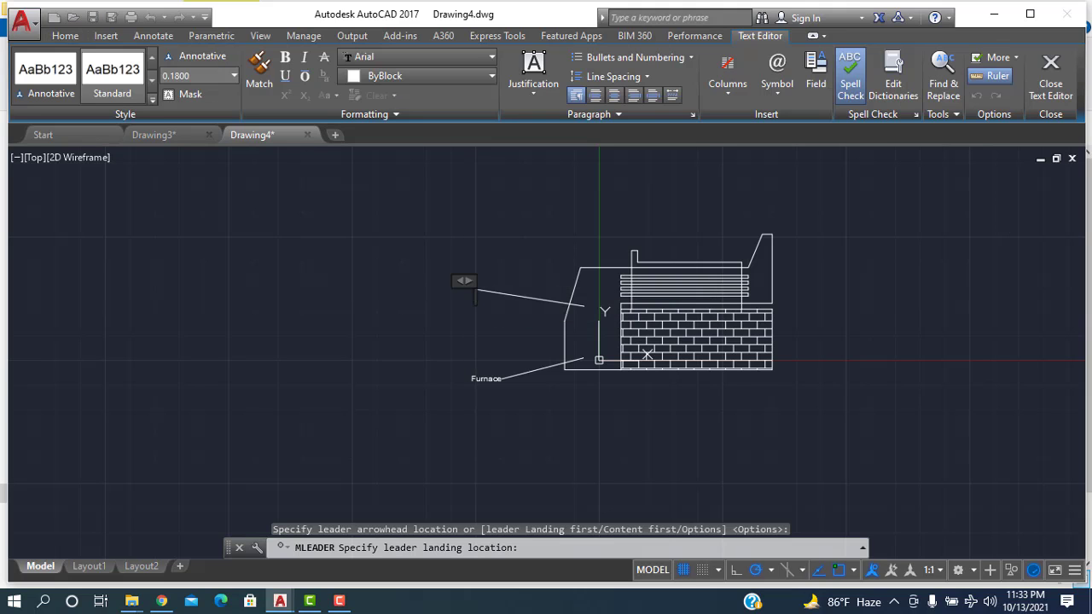
pyautogui.write('Hot')
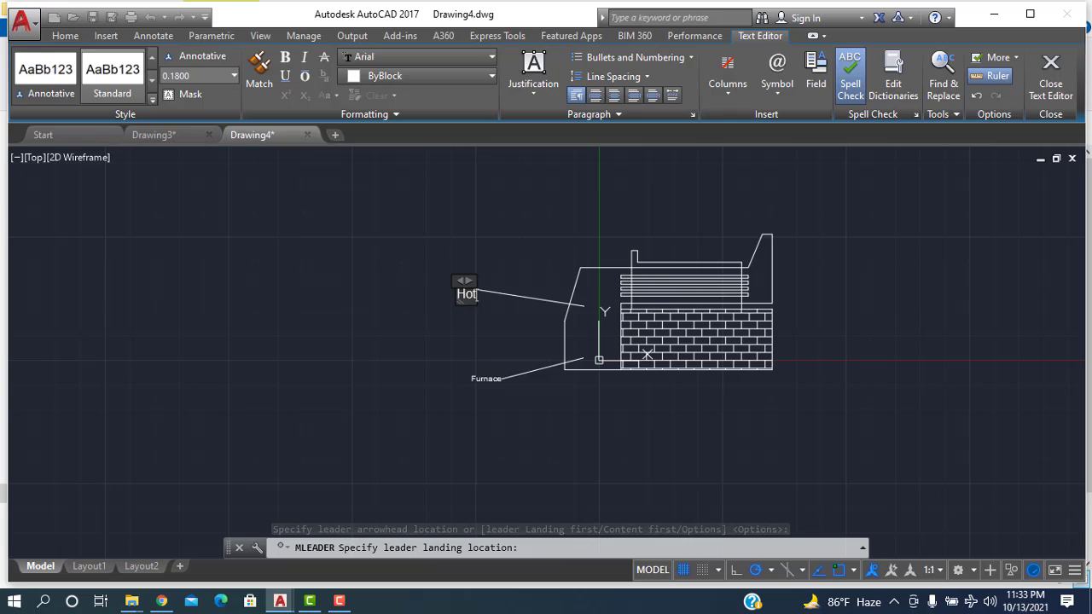
pyautogui.write(' Gas')
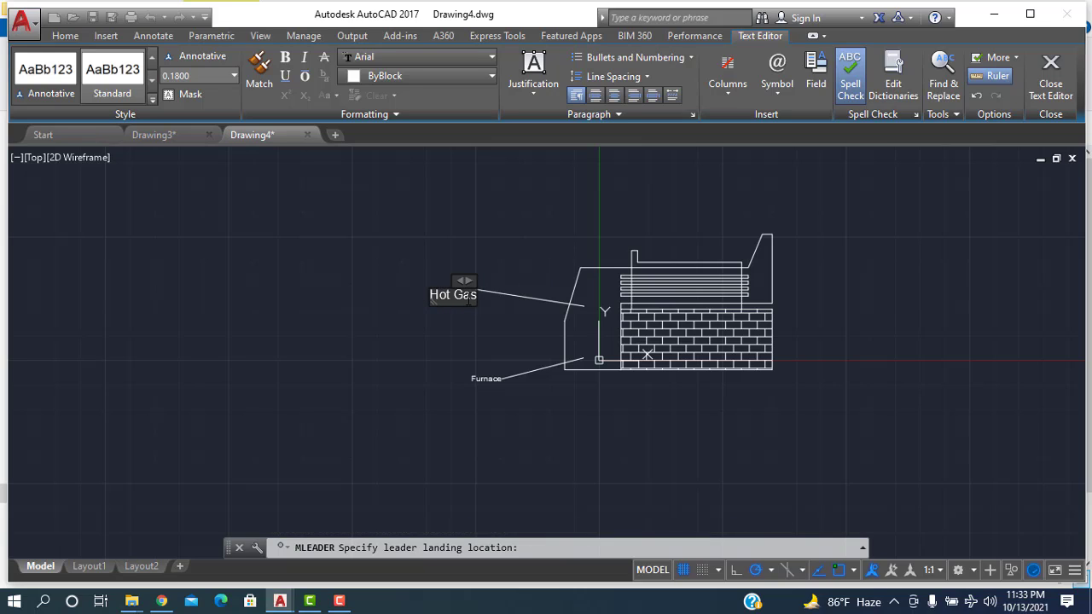
pyautogui.click(478, 295)
pyautogui.click(475, 288)
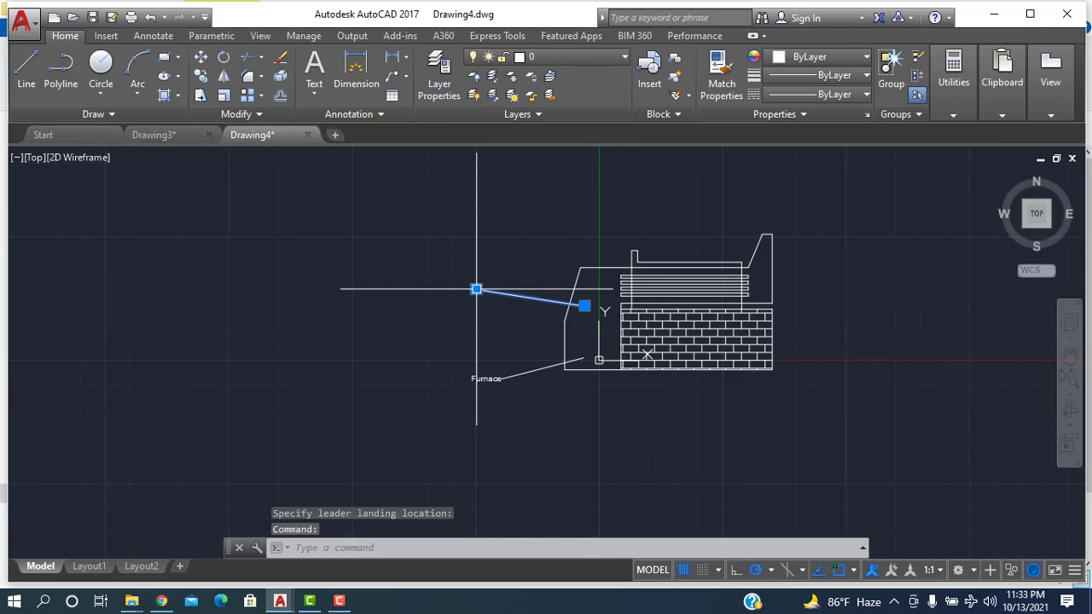
pyautogui.click(475, 309)
pyautogui.press('Escape')
pyautogui.press('Escape')
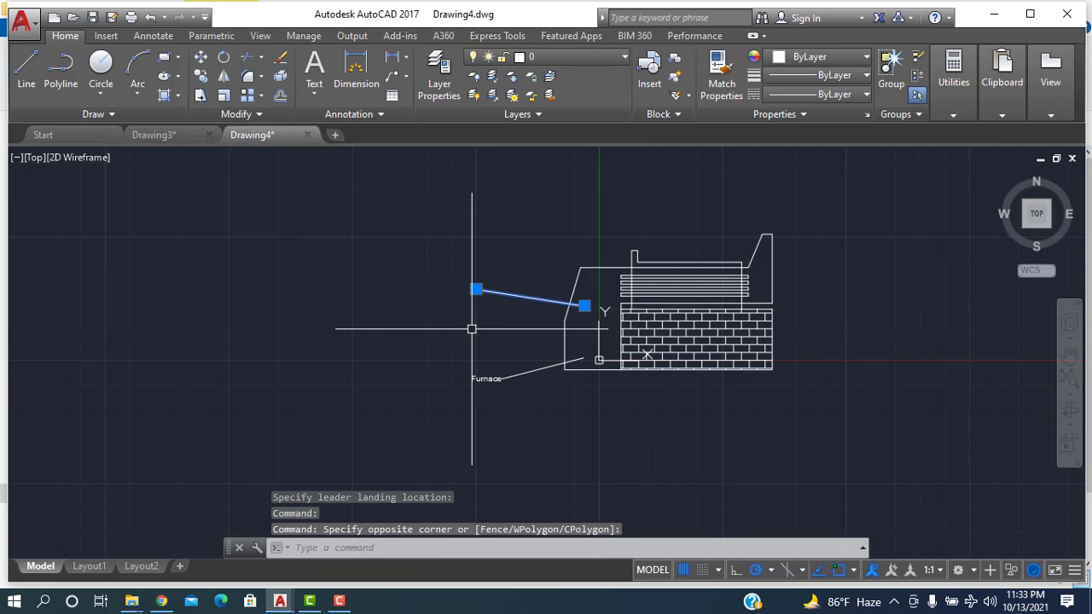
# - Reopen the "Hot Gas" leader text and set its height to 4
pyautogui.doubleClick(464, 294)
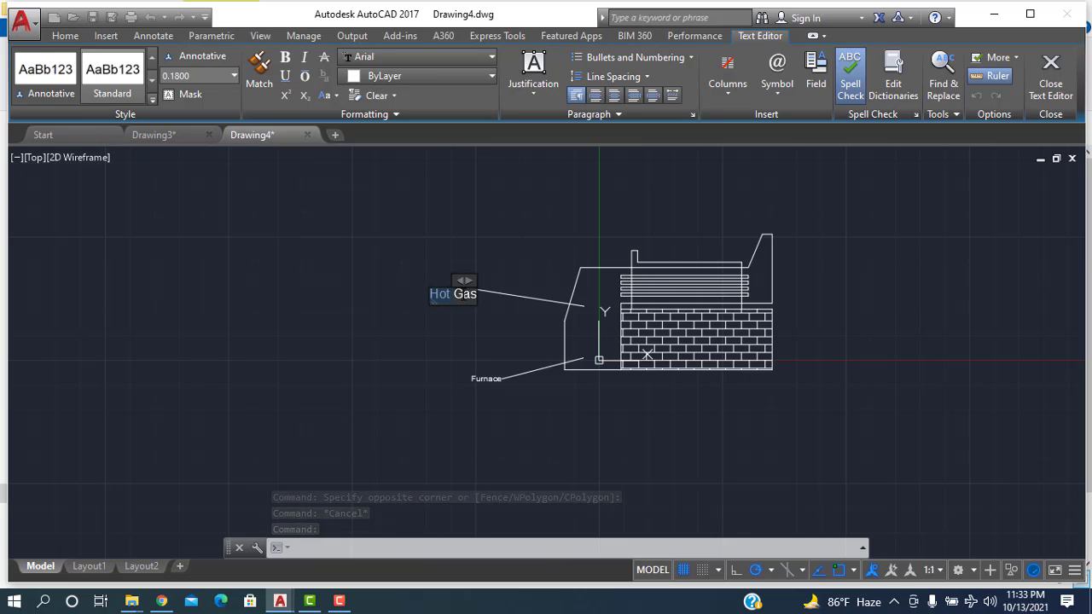
pyautogui.tripleClick(463, 295)
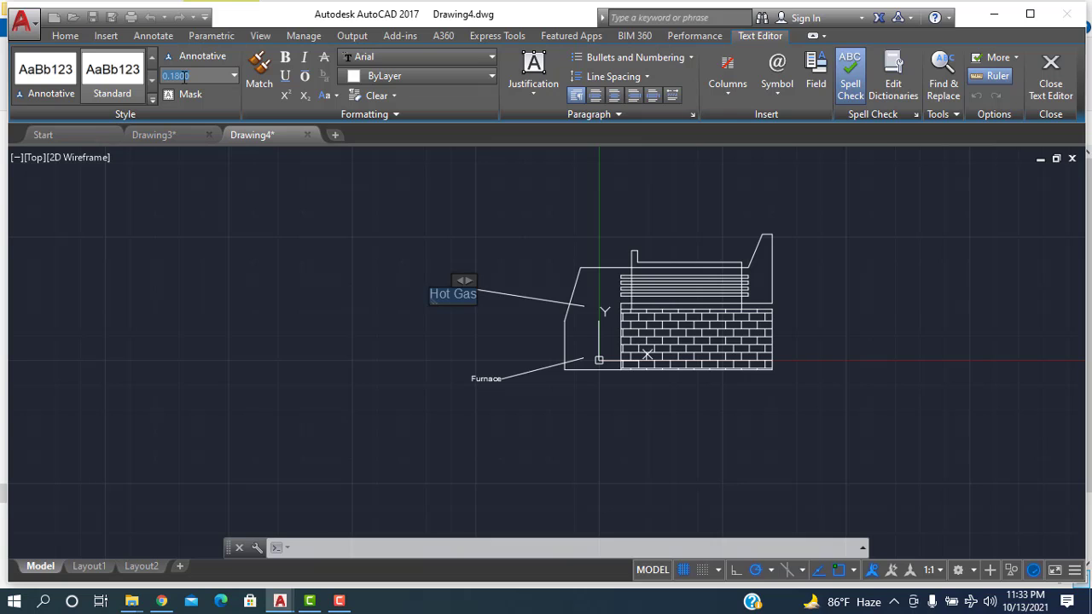
pyautogui.click(183, 76)
pyautogui.write('4')
pyautogui.press('Return')
pyautogui.press('Escape')
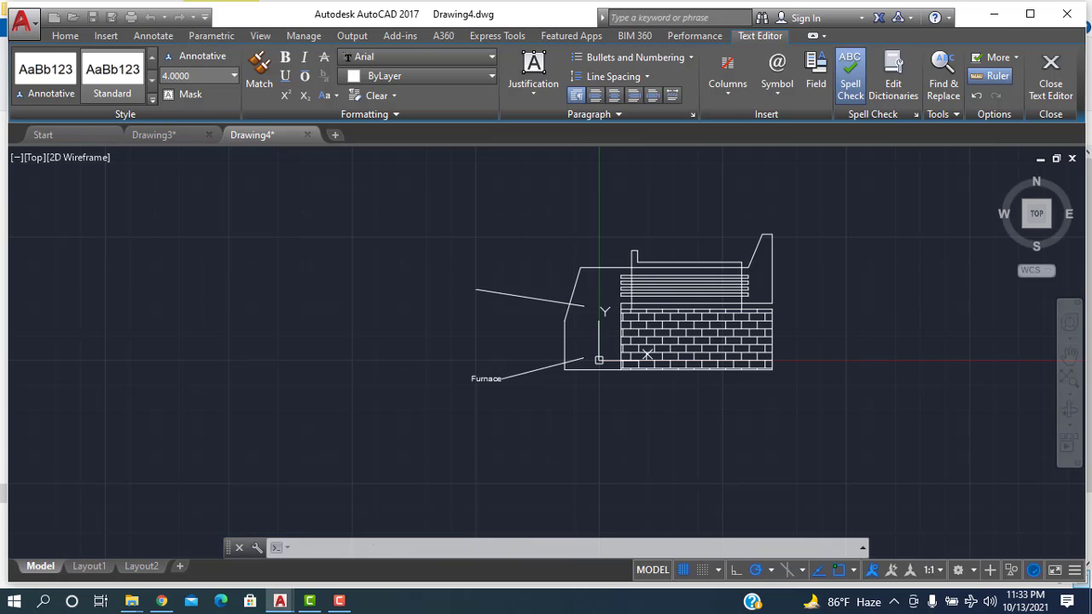
# - Set the "Furnace" leader text's height to 4 and close the label
pyautogui.doubleClick(483, 376)
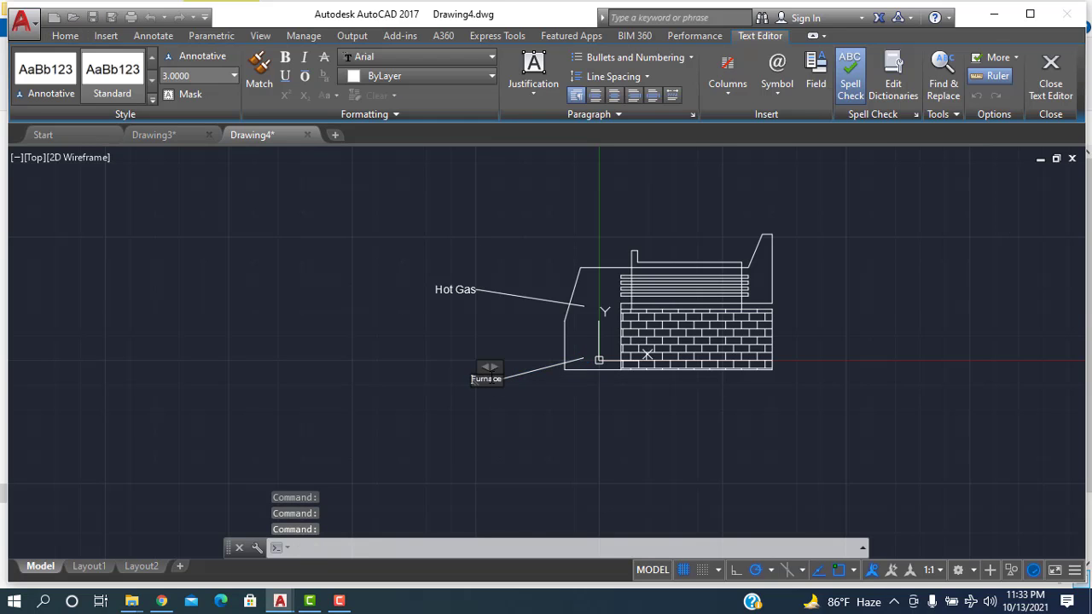
pyautogui.click(171, 75)
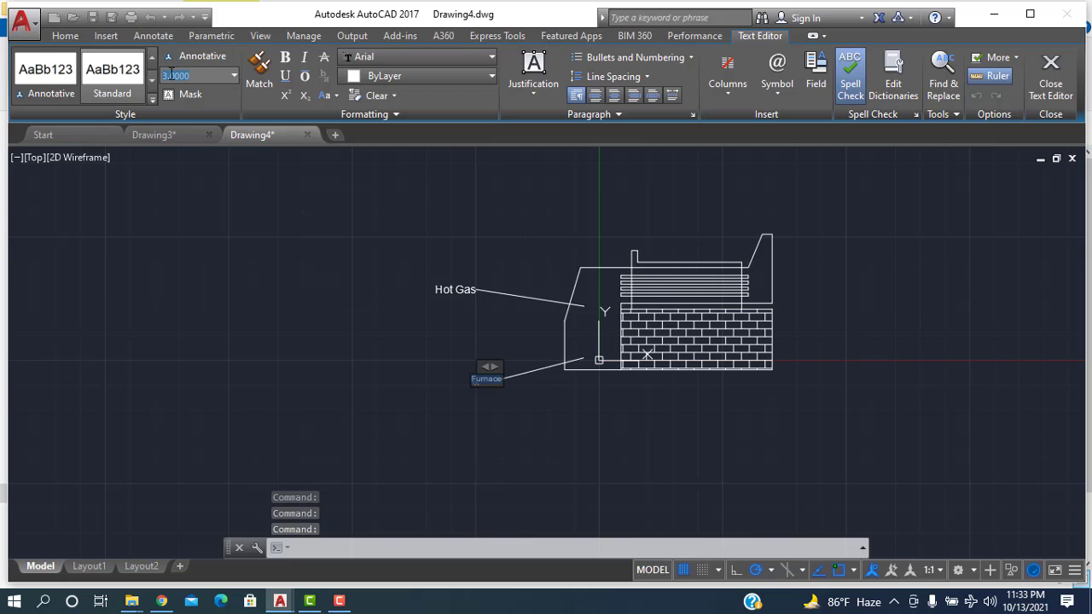
pyautogui.write('4')
pyautogui.press('Return')
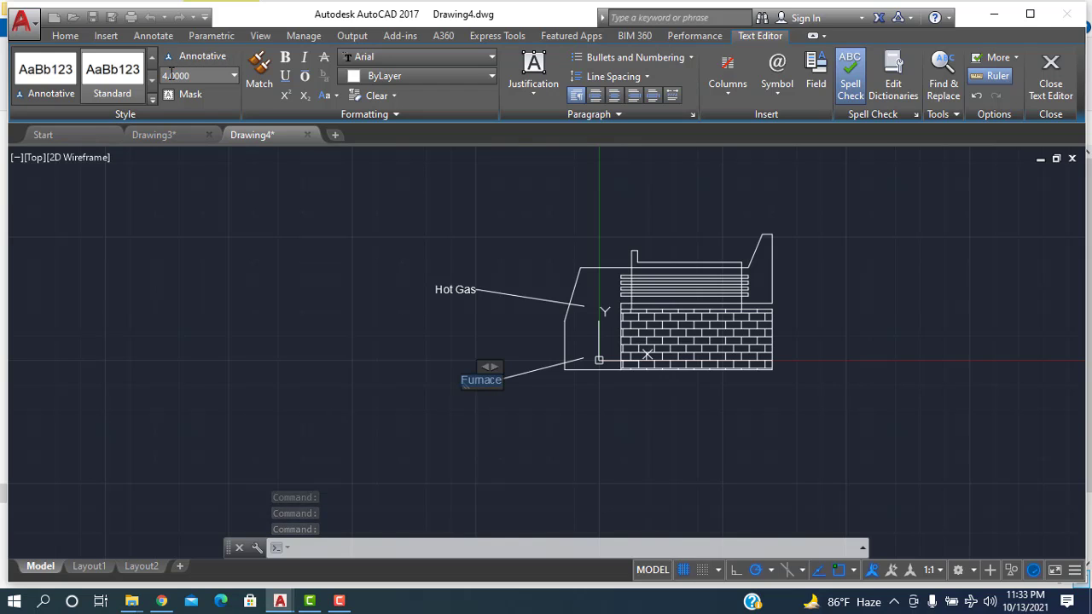
pyautogui.click(403, 330)
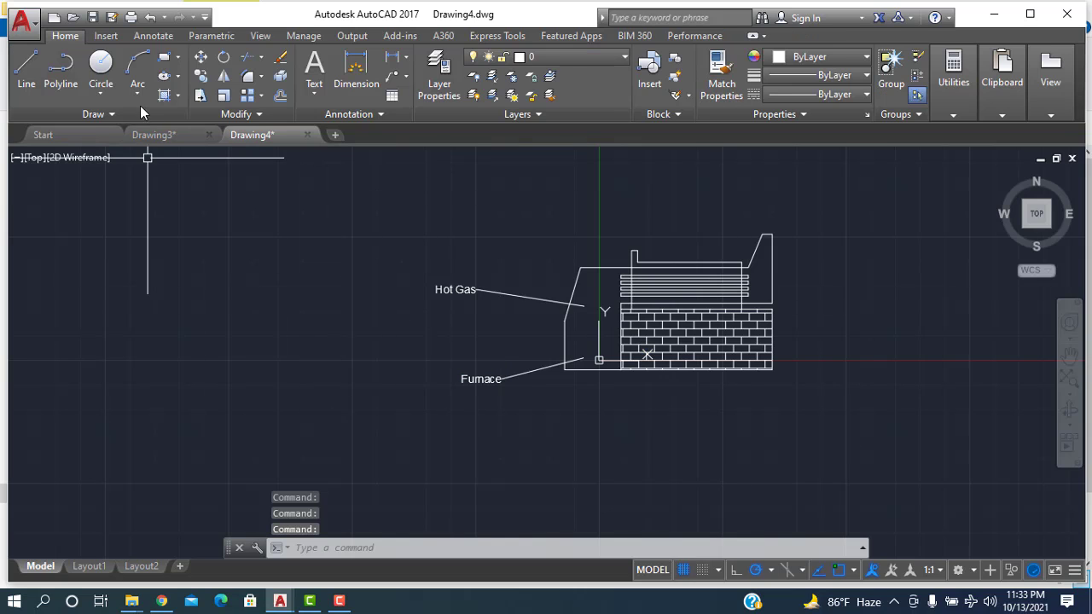
# - Check the labels in Drawing3 and, back in Drawing4, add a multileader from the tube bundle to above "Hot Gas" with the text "Fire Tube"
pyautogui.click(170, 134)
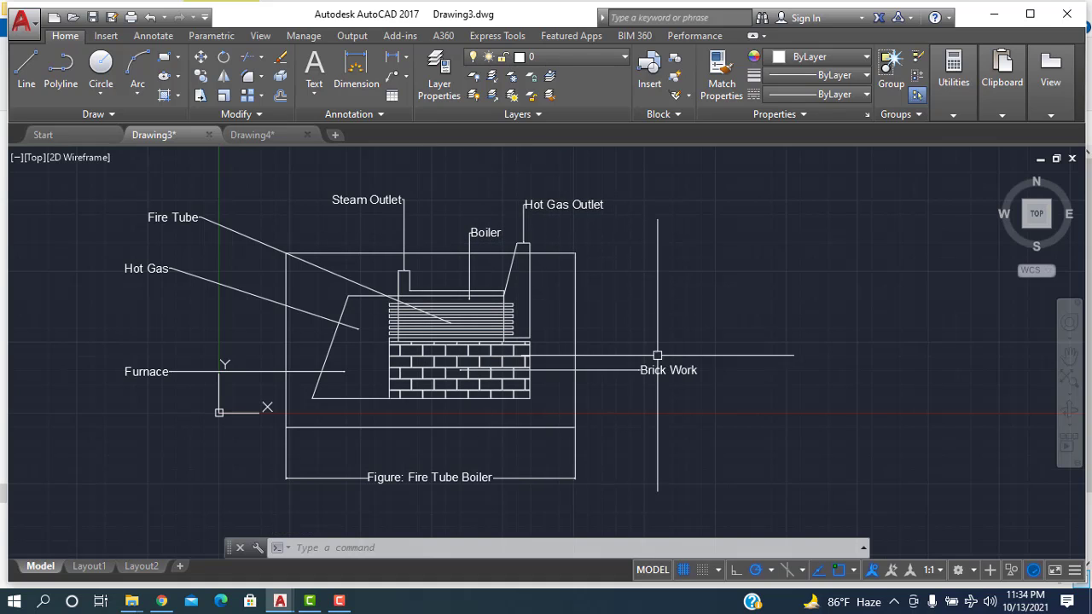
pyautogui.click(238, 134)
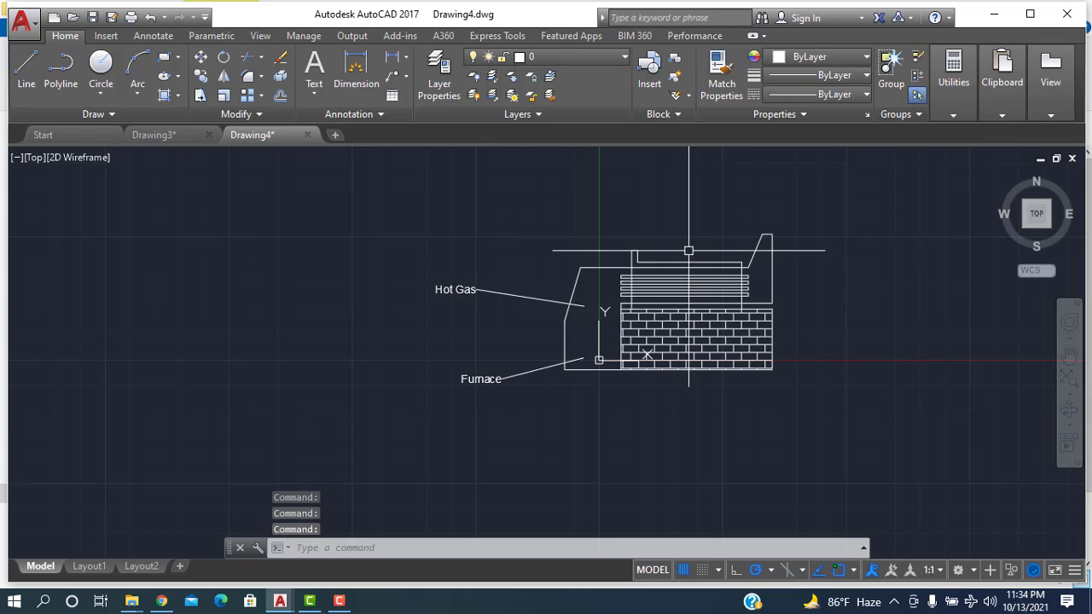
pyautogui.scroll(2, 687, 245)
pyautogui.click(97, 68)
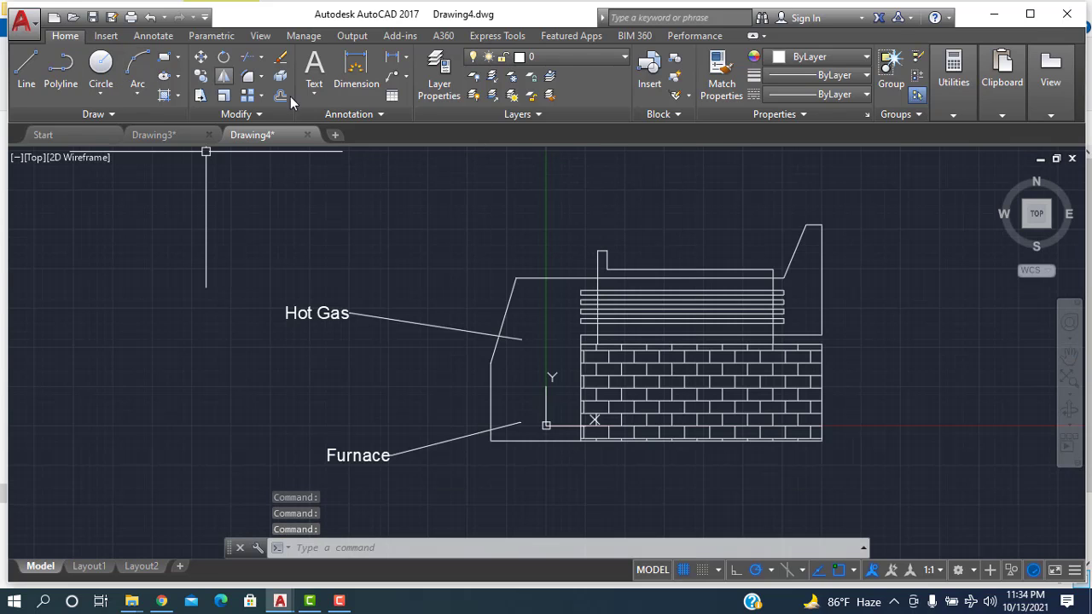
pyautogui.press('Return')
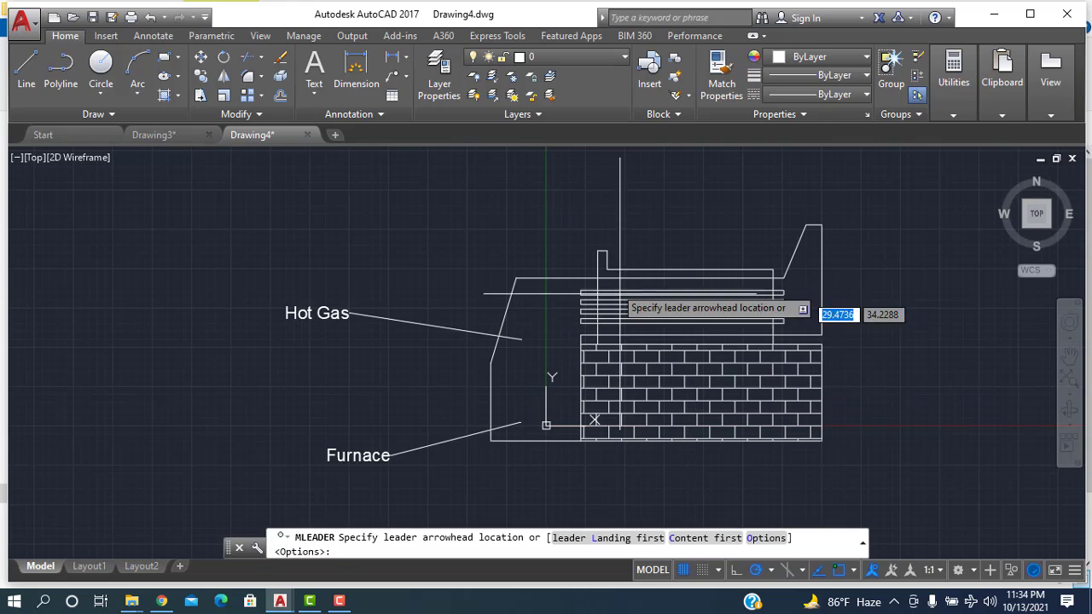
pyautogui.click(683, 315)
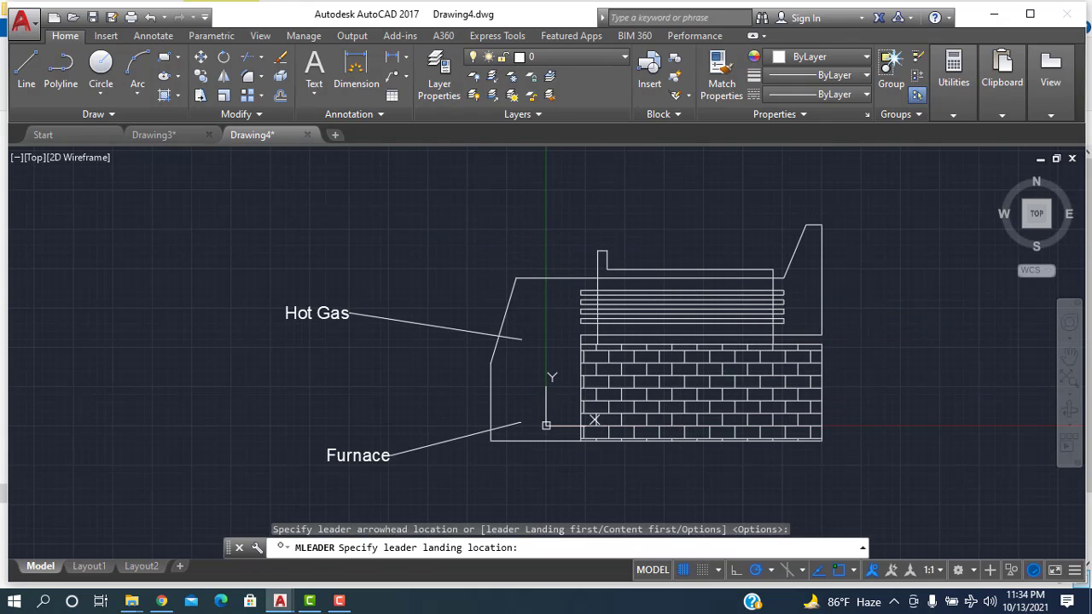
pyautogui.click(404, 213)
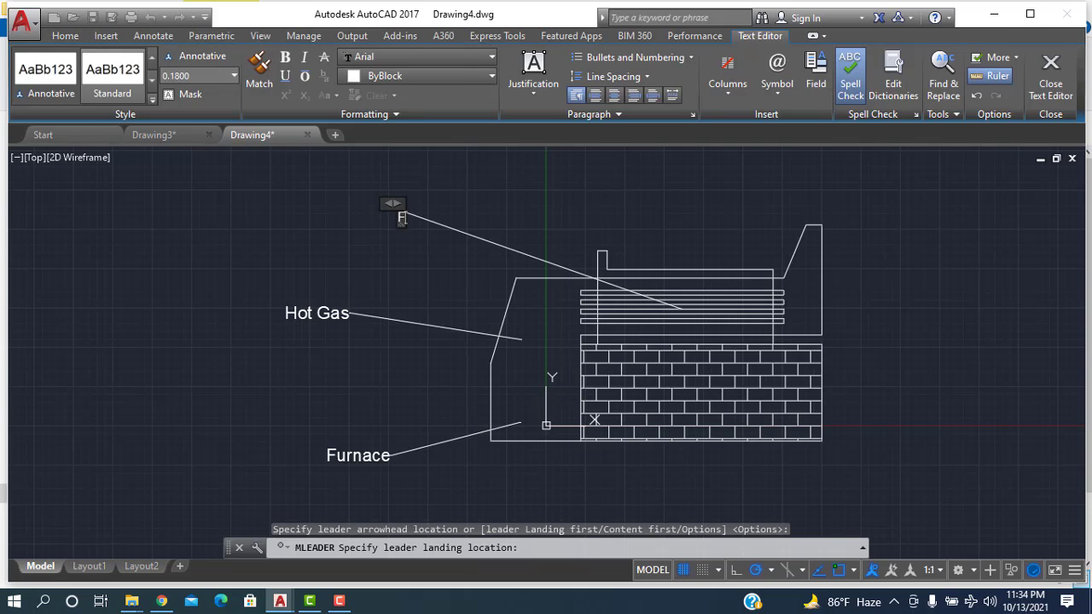
pyautogui.write('Fire Tube')
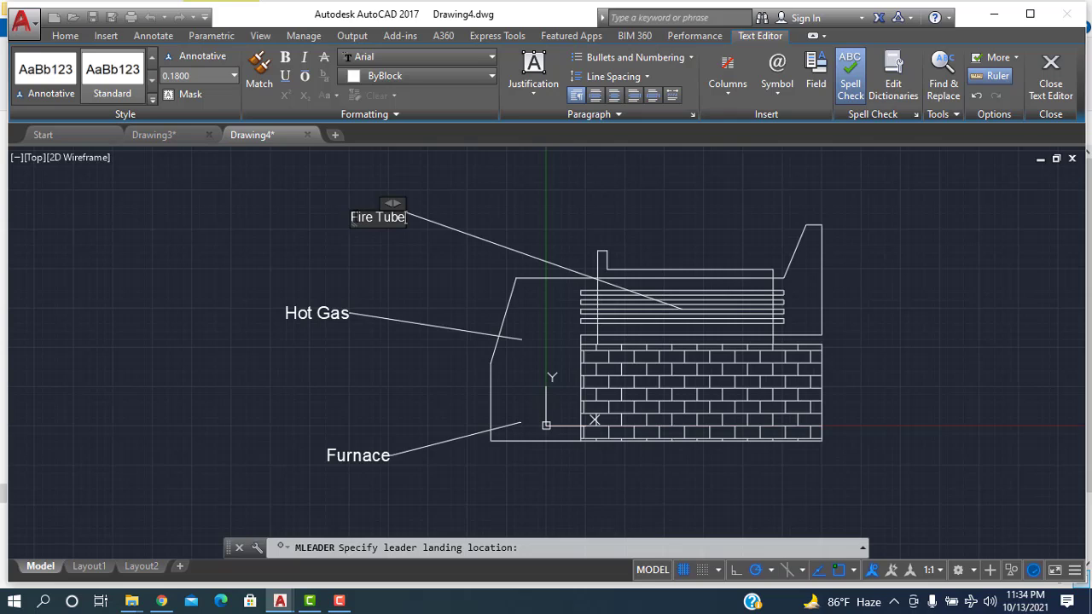
# - Set the whole "Fire Tube" leader text's height to 4 and close the label
pyautogui.moveTo(352, 217); pyautogui.dragTo(400, 216)
pyautogui.tripleClick(373, 215)
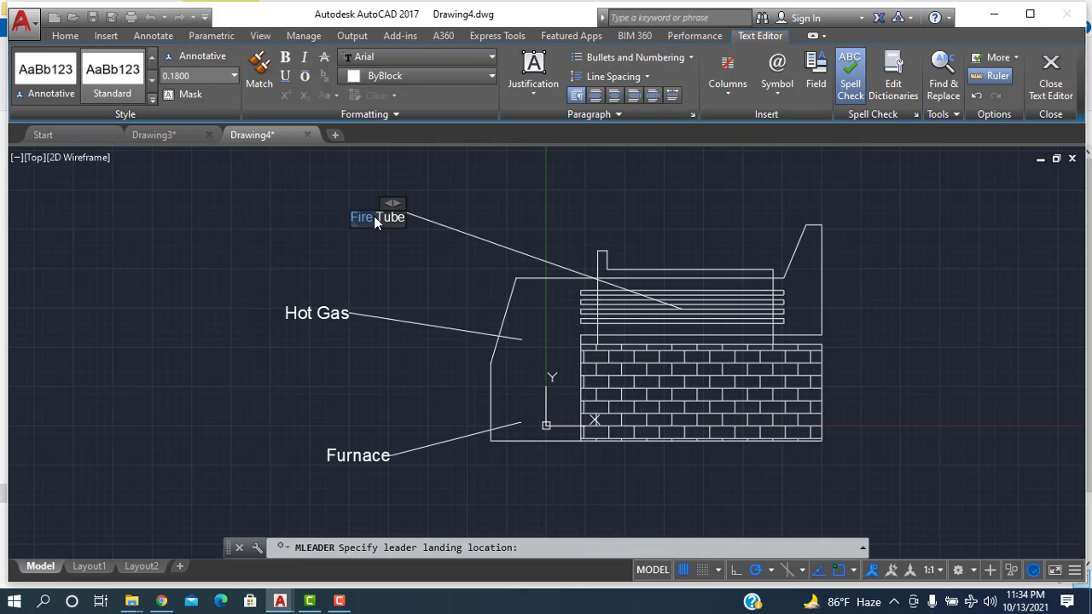
pyautogui.click(191, 75)
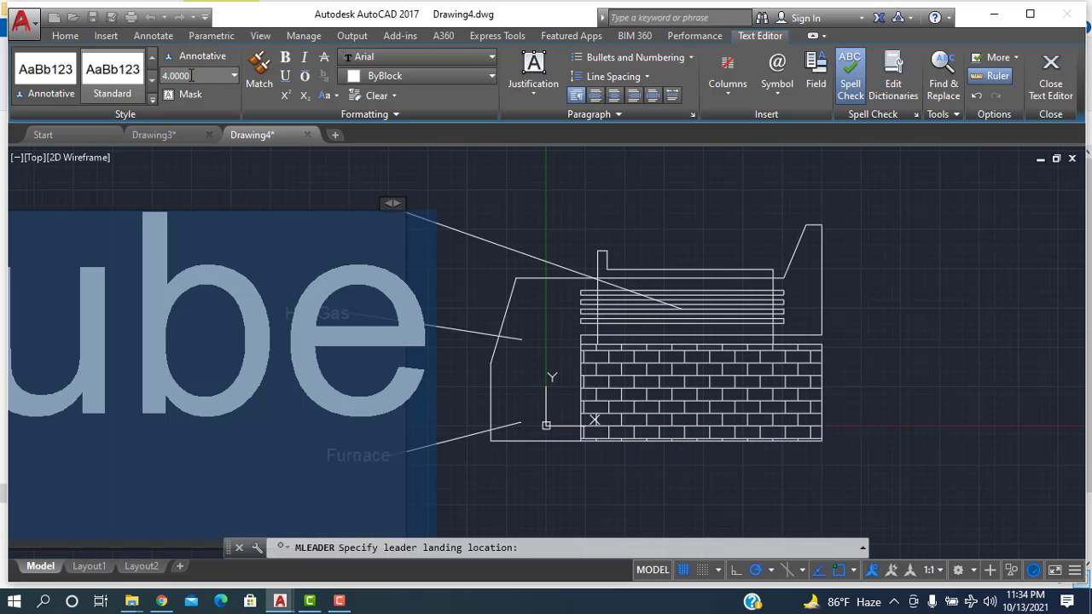
pyautogui.click(487, 195)
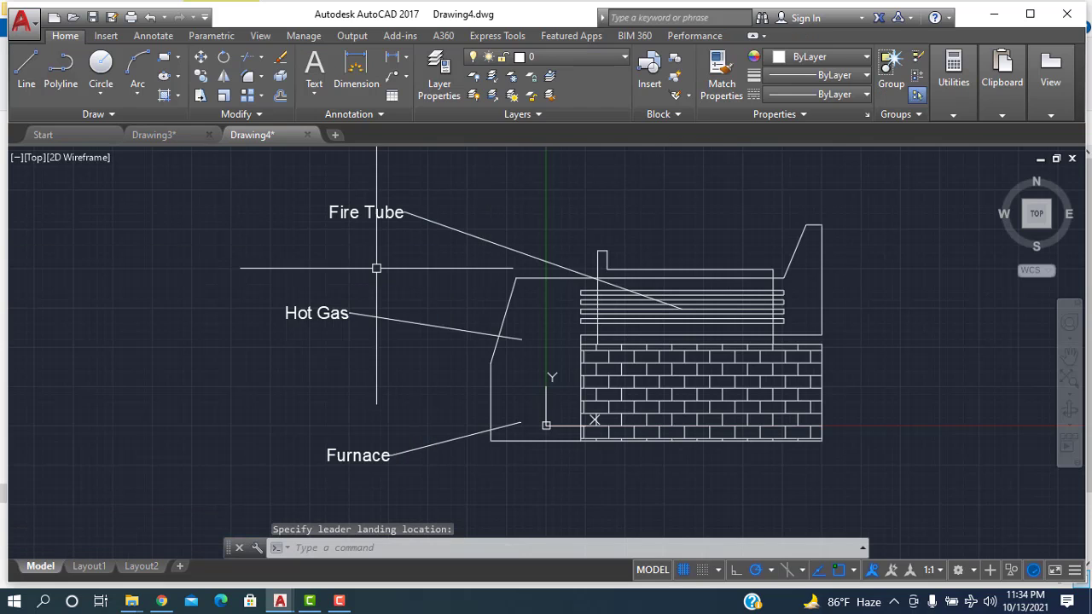
# - Add a multileader running vertically up from the top of the small outlet stub, with the text "Steam Outlet"
pyautogui.click(393, 77)
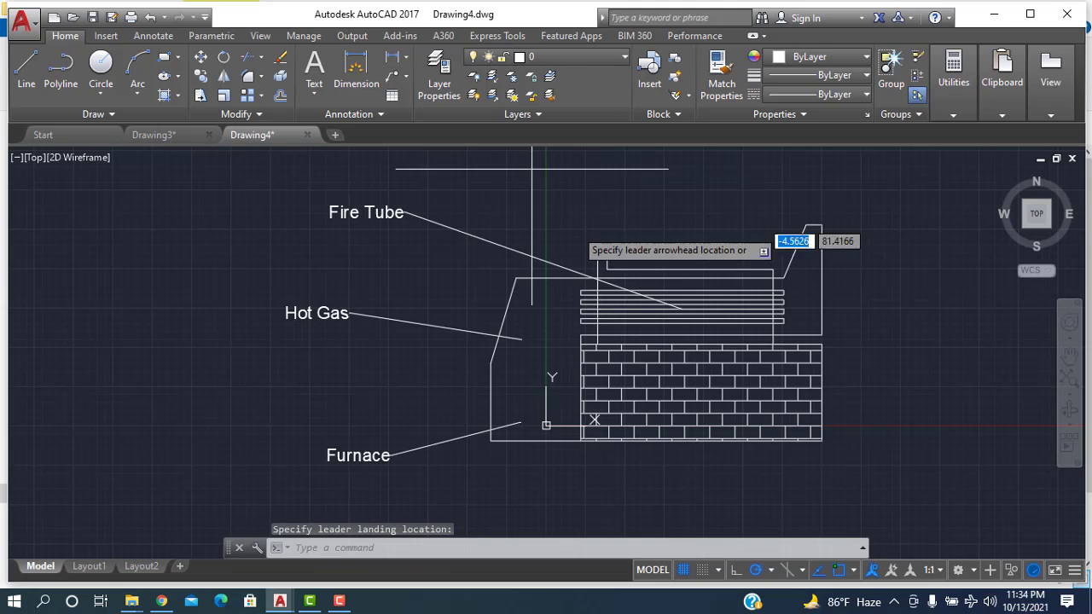
pyautogui.click(601, 254)
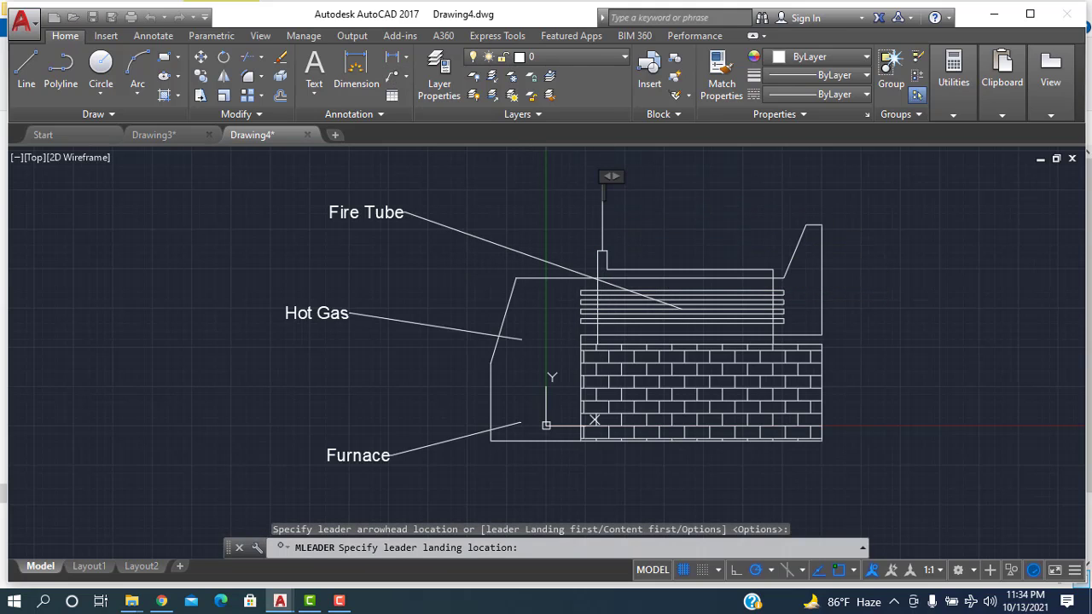
pyautogui.click(602, 189)
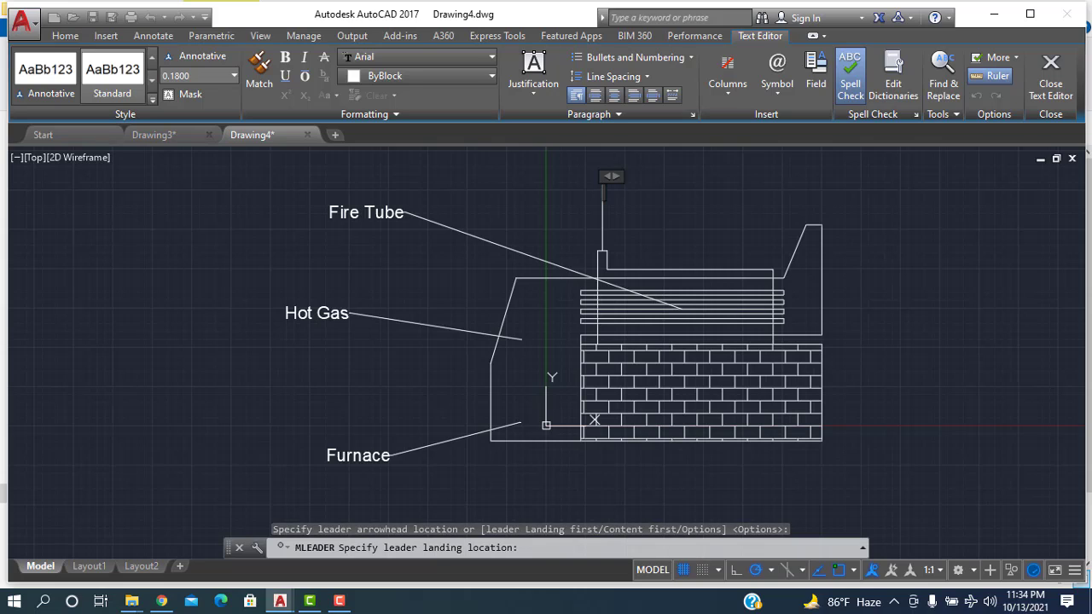
pyautogui.write('Steam Outlet')
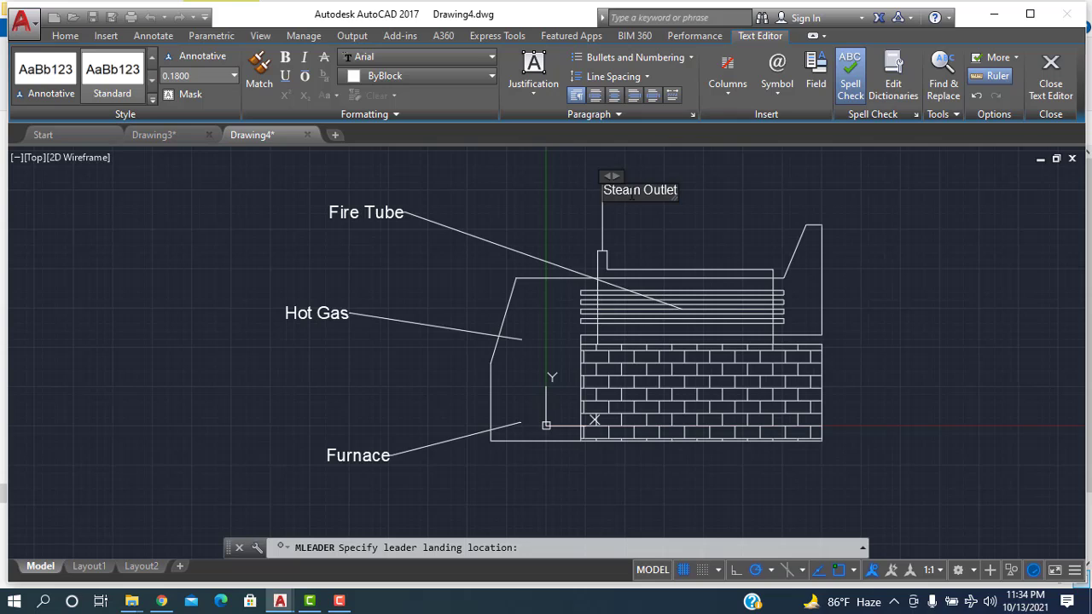
# - Set the whole "Steam Outlet" leader text's height to 4 and close the label
pyautogui.hotkey('shift', 'Left')
pyautogui.hotkey('shift', 'Left')
pyautogui.hotkey('shift', 'Left')
pyautogui.hotkey('shift', 'Left')
pyautogui.hotkey('shift', 'Left')
pyautogui.hotkey('shift', 'Left')
pyautogui.hotkey('shift', 'Left')
pyautogui.hotkey('shift', 'Left')
pyautogui.hotkey('shift', 'Left')
pyautogui.hotkey('shift', 'Left')
pyautogui.hotkey('shift', 'Left')
pyautogui.hotkey('shift', 'Left')
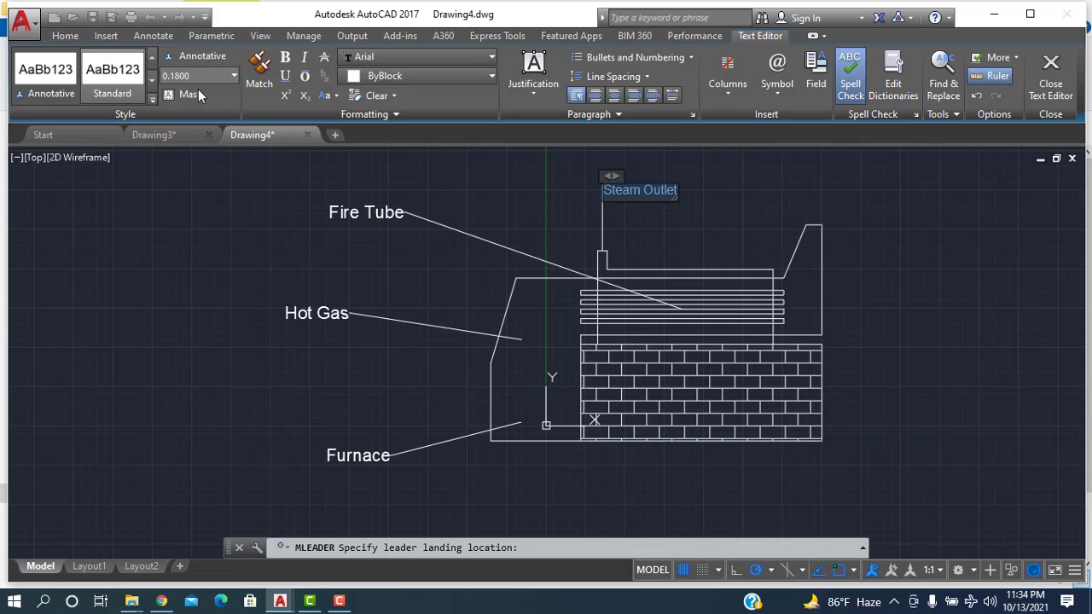
pyautogui.press('Return')
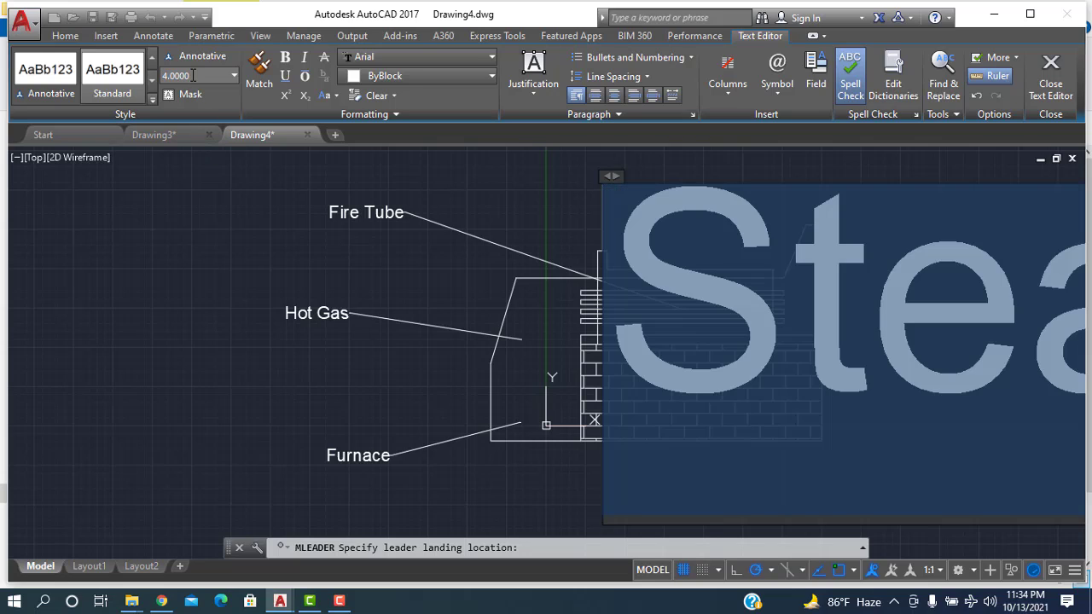
pyautogui.click(307, 256)
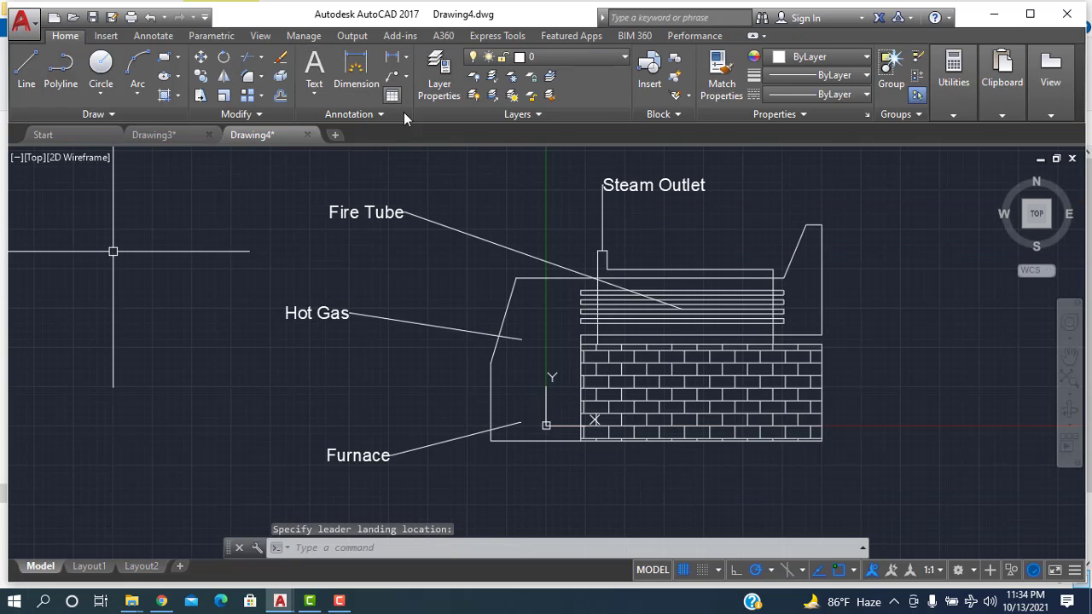
# - Add a multileader running vertically up from just inside the boiler shell's upper edge, with the text "Boiler", and enlarge its text to match the other labels
pyautogui.click(393, 76)
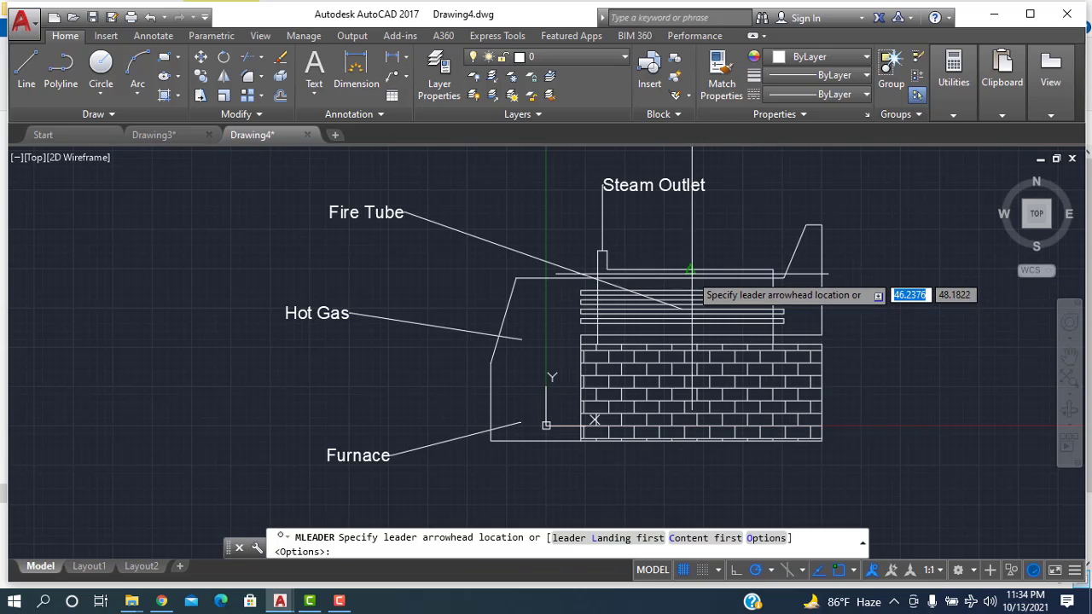
pyautogui.scroll(7, 682, 291)
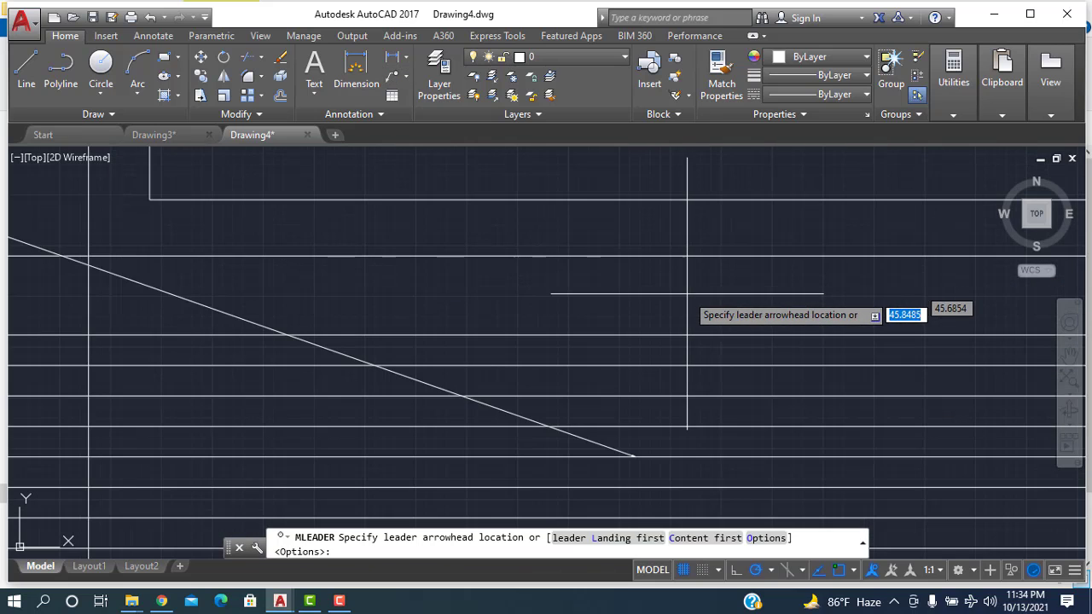
pyautogui.scroll(-2, 669, 252)
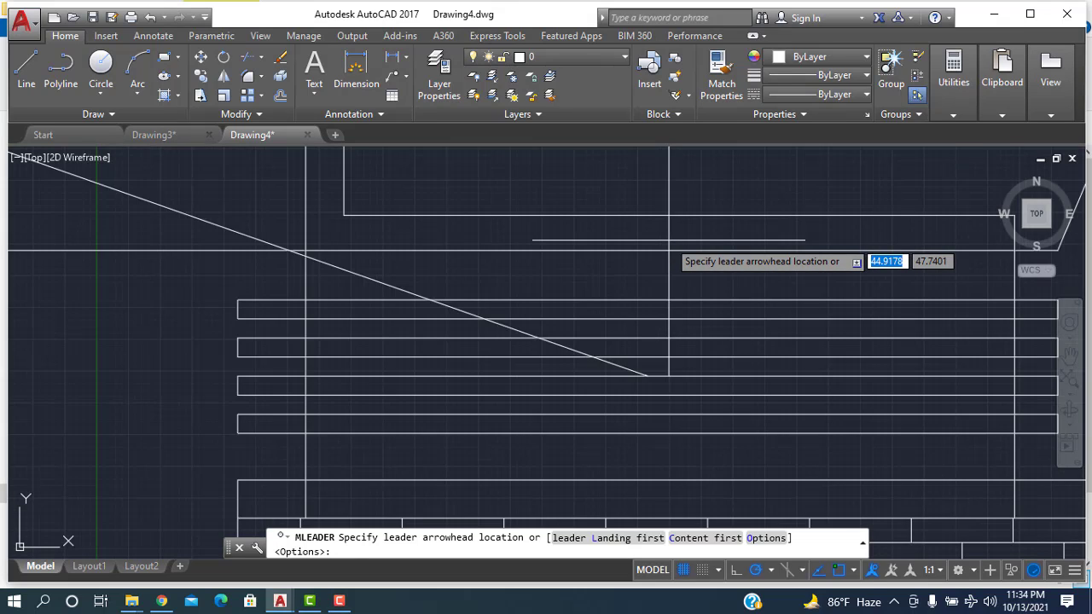
pyautogui.scroll(-2, 669, 250)
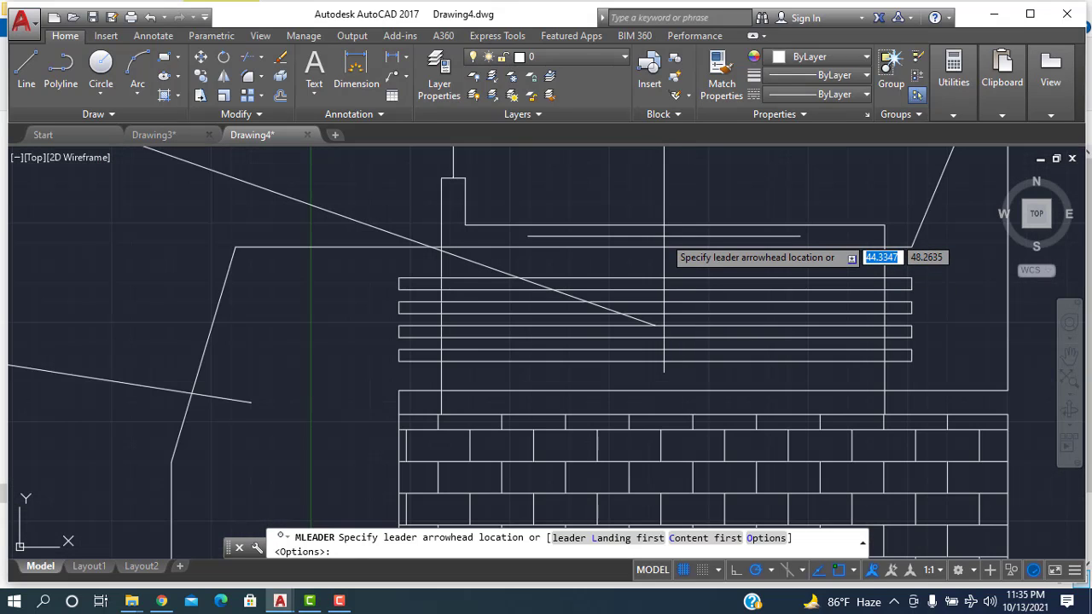
pyautogui.click(664, 234)
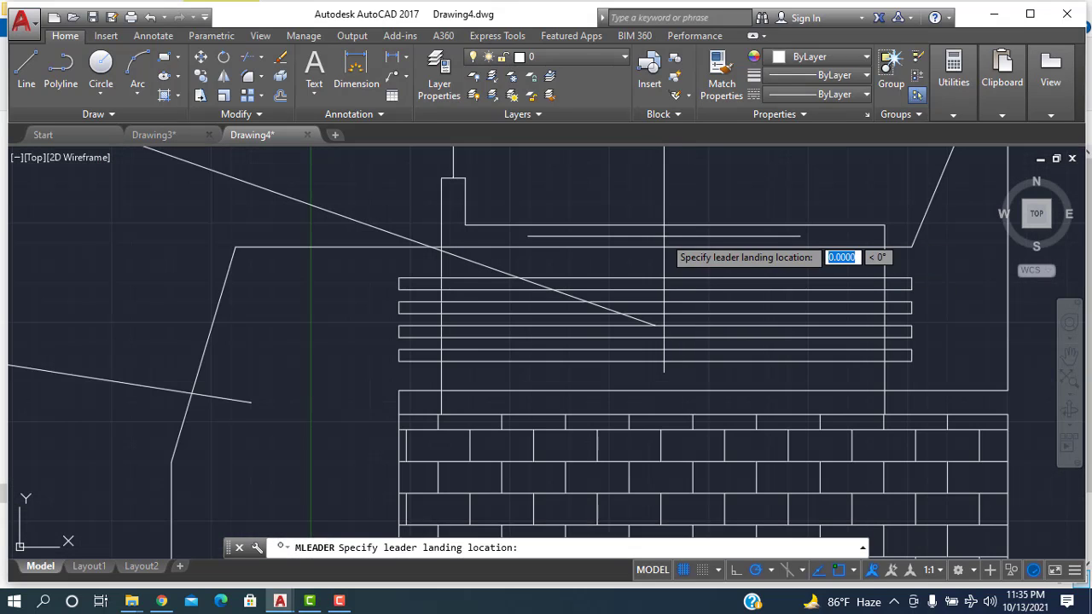
pyautogui.click(663, 157)
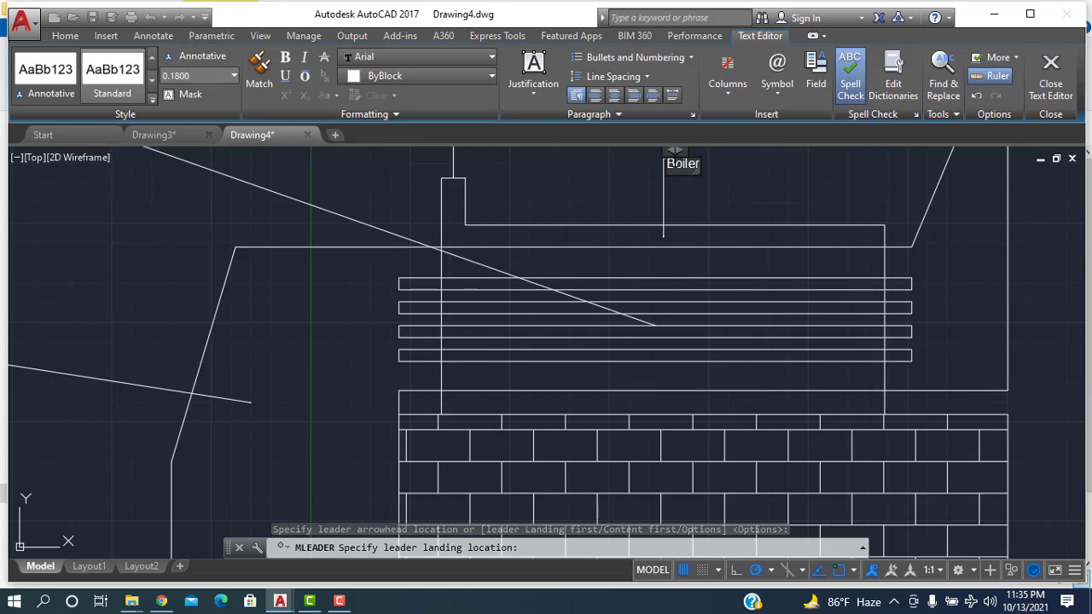
pyautogui.doubleClick(675, 163)
pyautogui.click(181, 75)
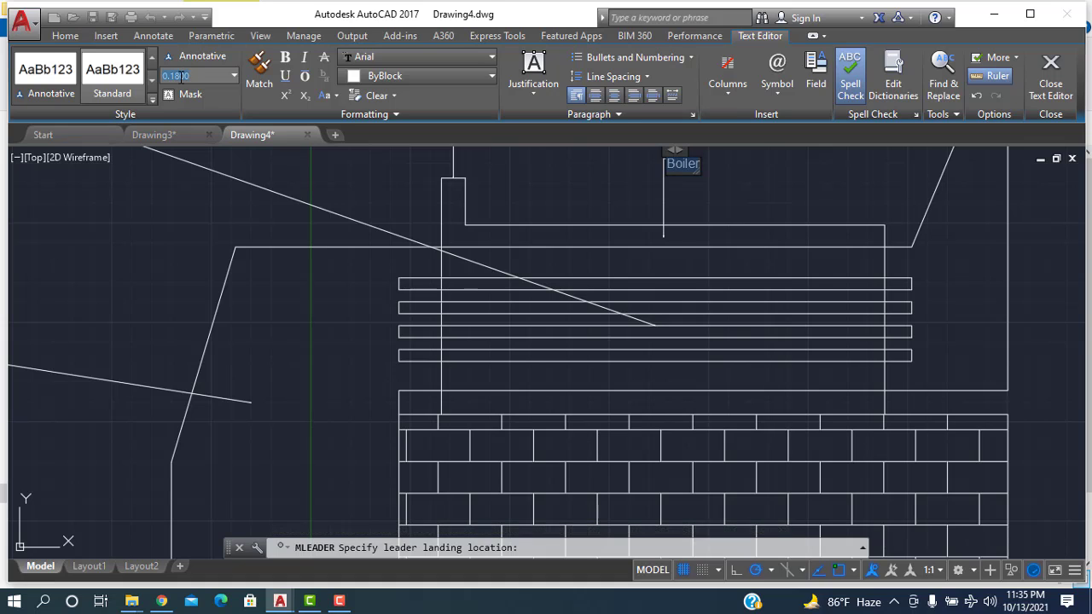
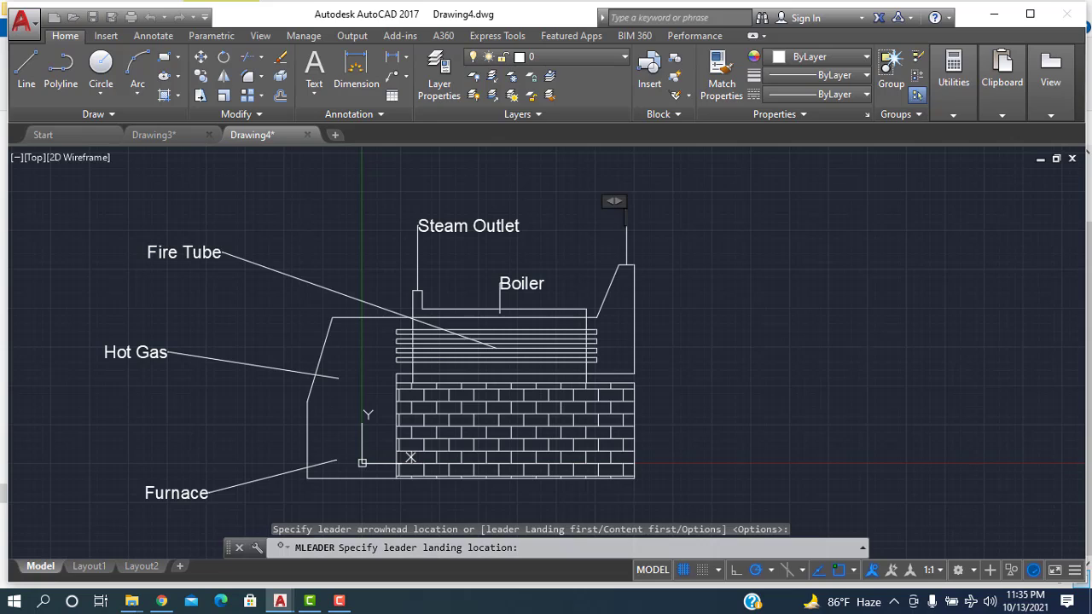
# - Place the landing of the multileader vertically above the chimney top and give it the text "Hot Gas Outlet"
pyautogui.click(626, 215)
pyautogui.write('Hot G')
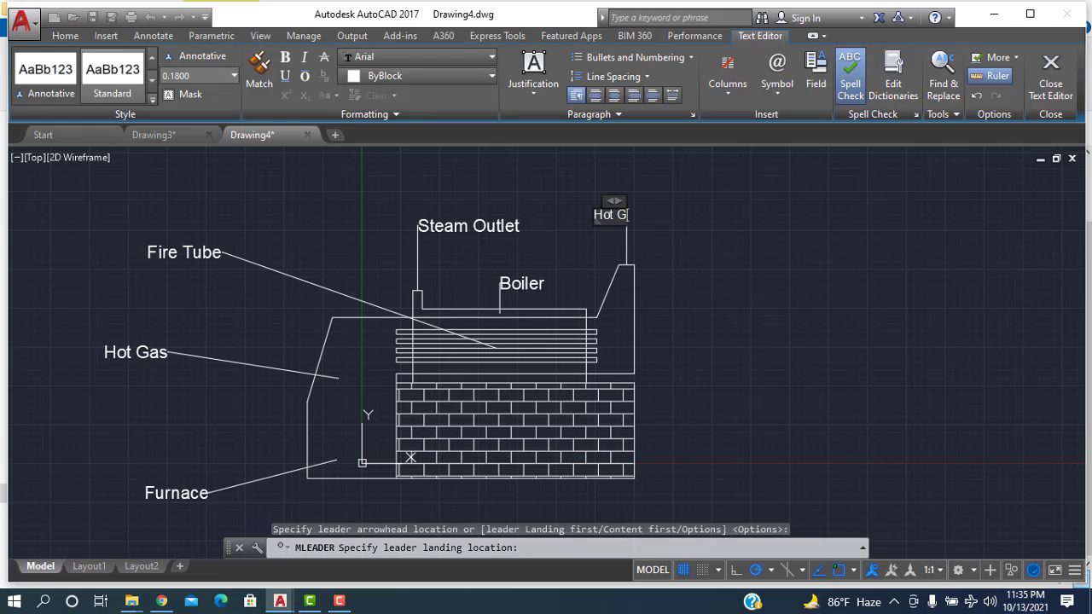
pyautogui.write('as Outlet')
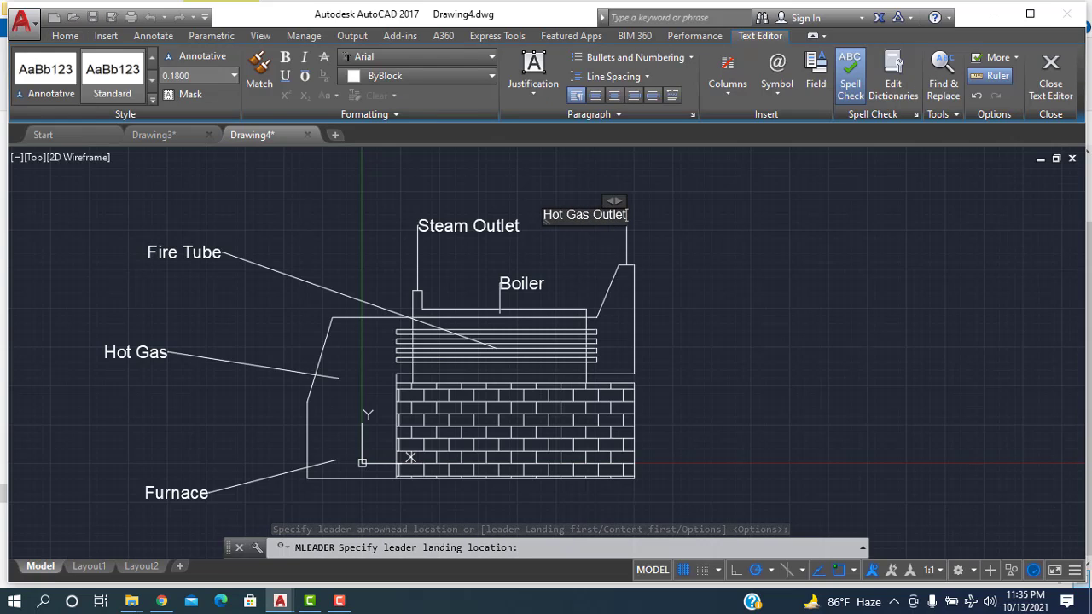
# - Set the text height of "Hot Gas Outle" in the chimney leader's label to 4 and close the label
pyautogui.doubleClick(577, 214)
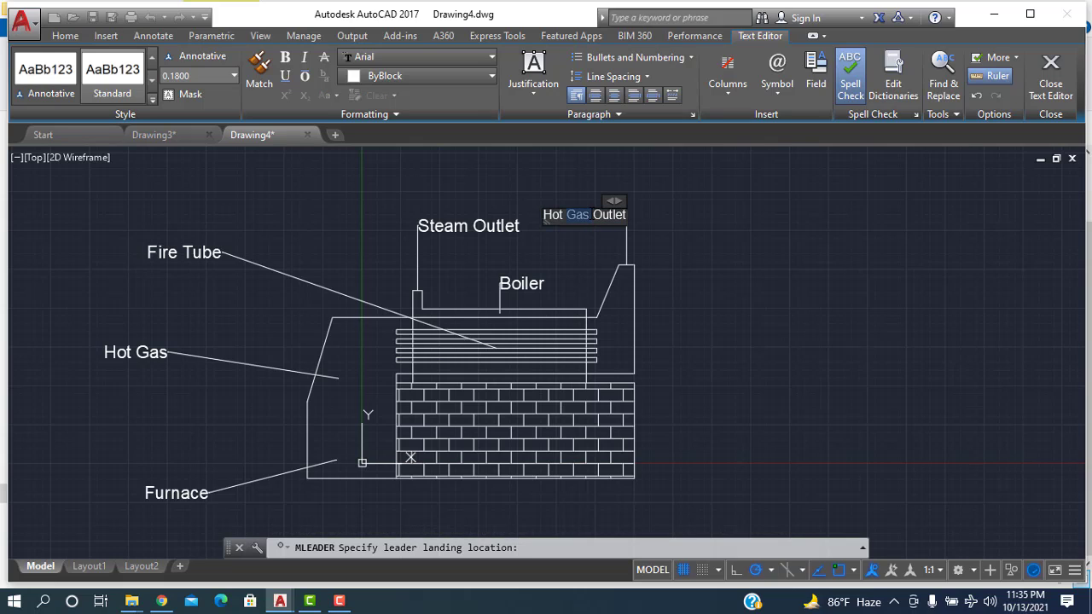
pyautogui.hotkey('ctrl', 'a')
pyautogui.hotkey('ctrl', 'a')
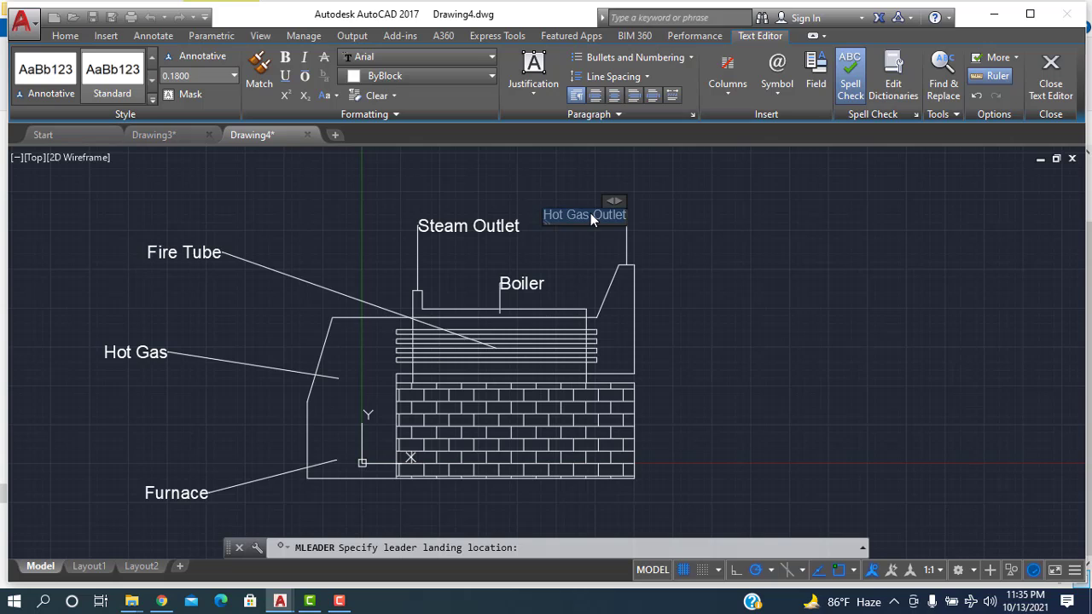
pyautogui.hotkey('ctrl', 'a')
pyautogui.click(539, 219)
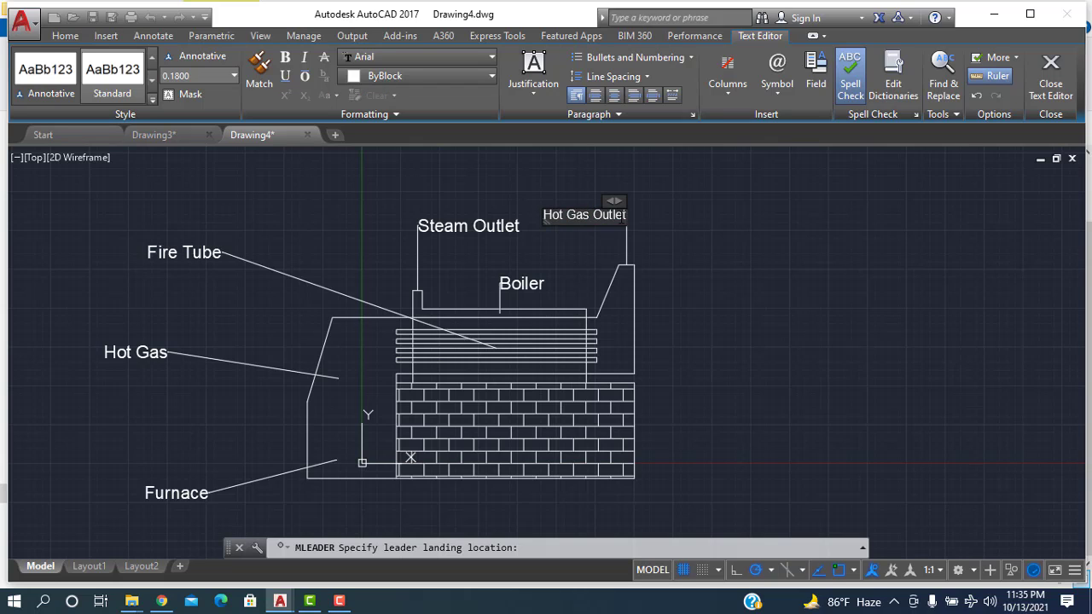
pyautogui.moveTo(622, 215); pyautogui.dragTo(529, 215)
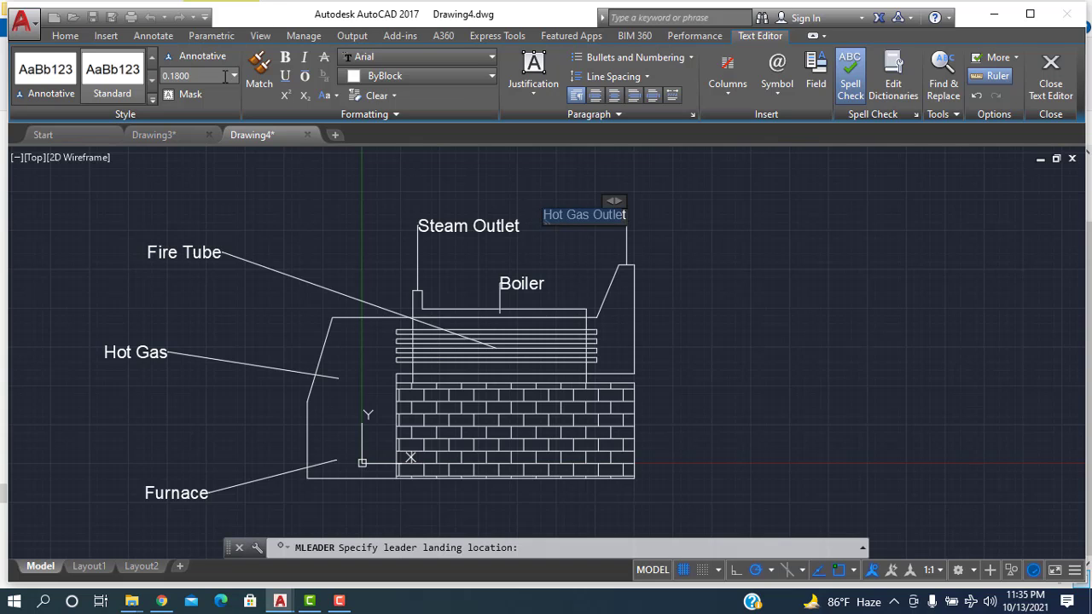
pyautogui.write('4')
pyautogui.press('Return')
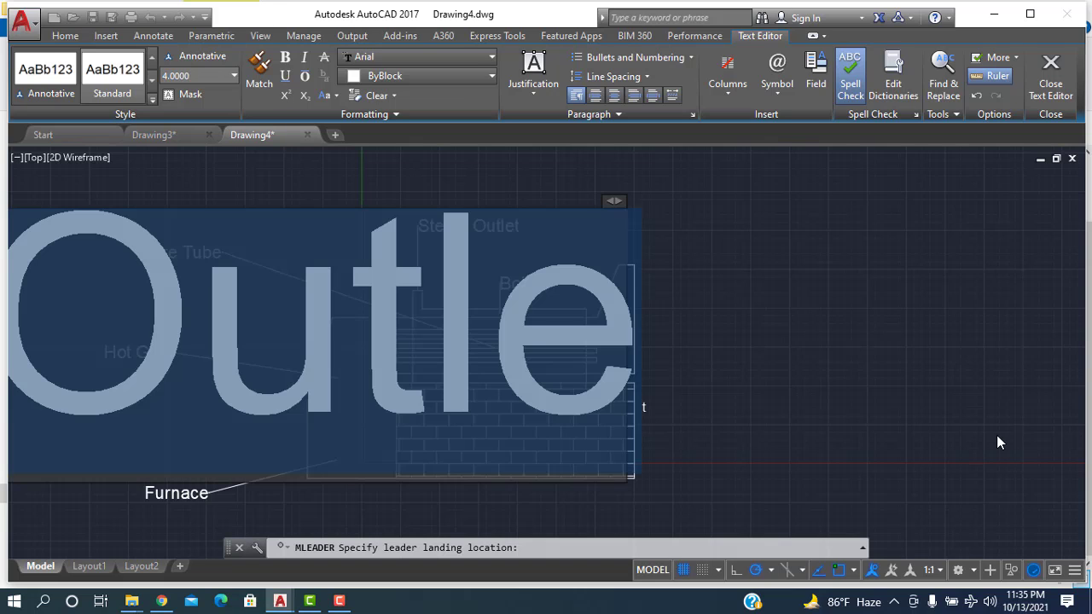
pyautogui.click(904, 238)
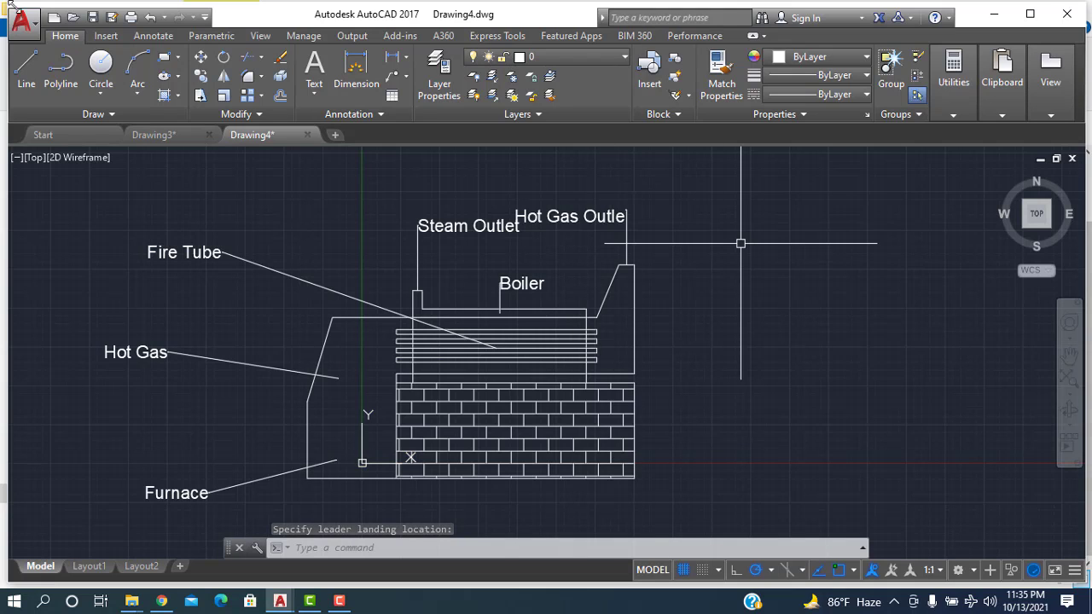
# - Add a horizontal multileader from the middle of the brick hatch to beyond the boiler's chimney side, with the text "Birck work"
pyautogui.click(394, 75)
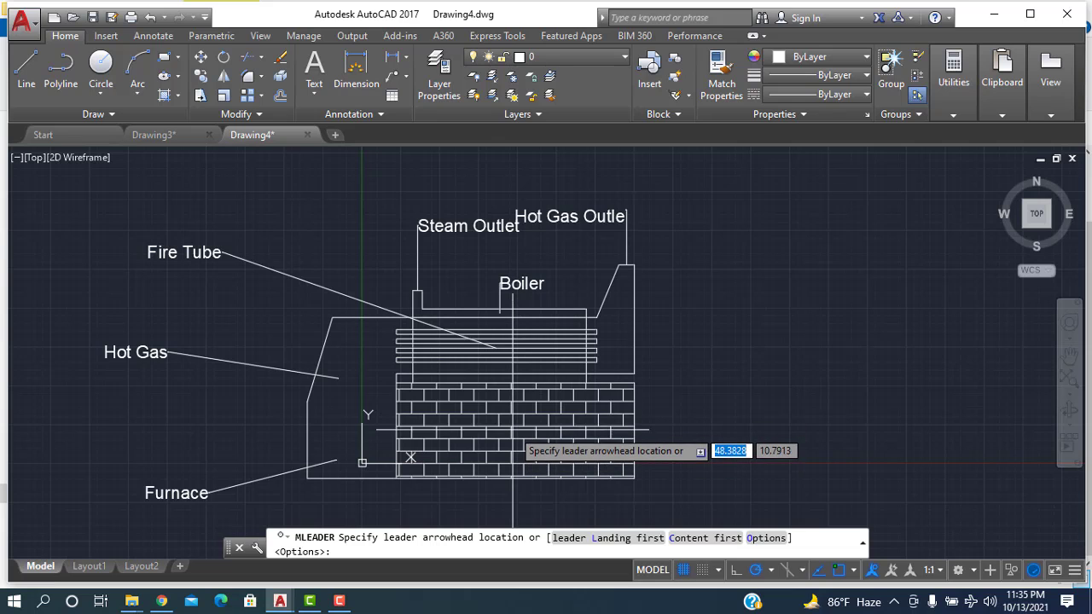
pyautogui.click(514, 439)
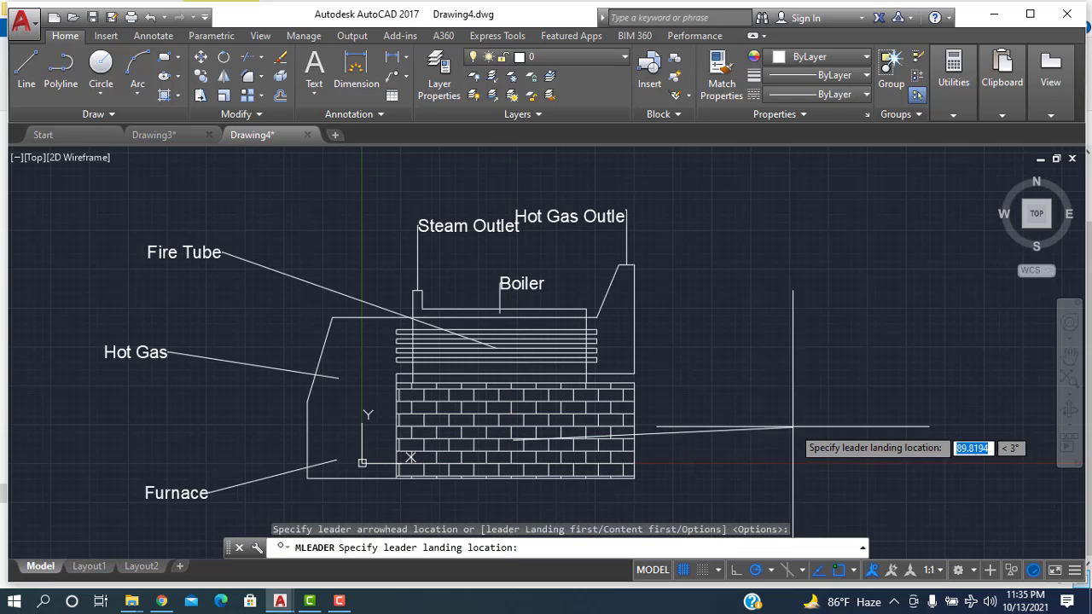
pyautogui.click(758, 440)
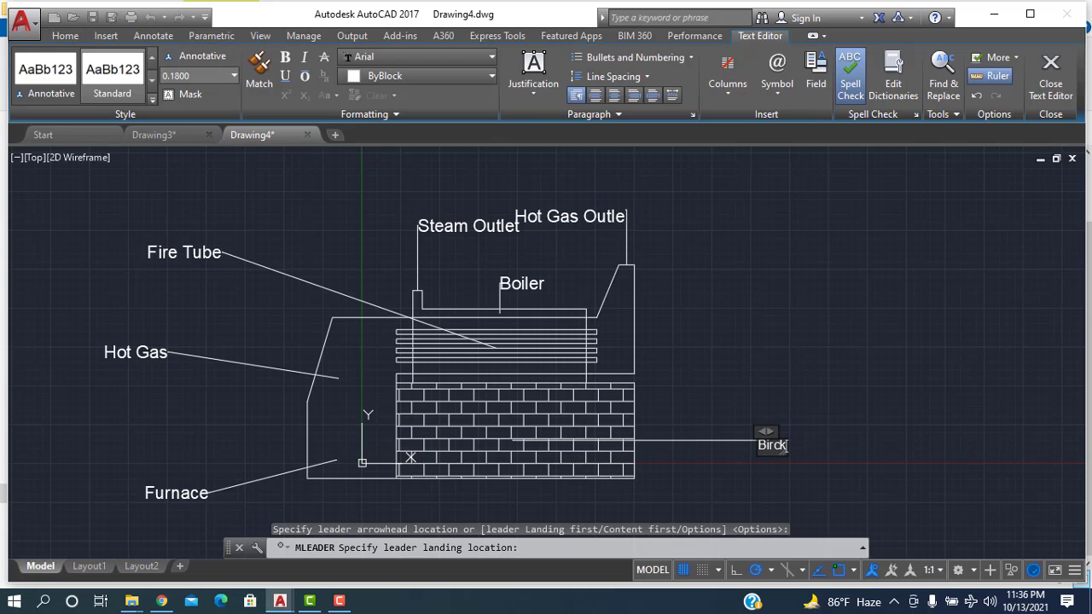
pyautogui.write('Birck Eq')
pyautogui.press('BackSpace')
pyautogui.press('BackSpace')
pyautogui.press('BackSpace')
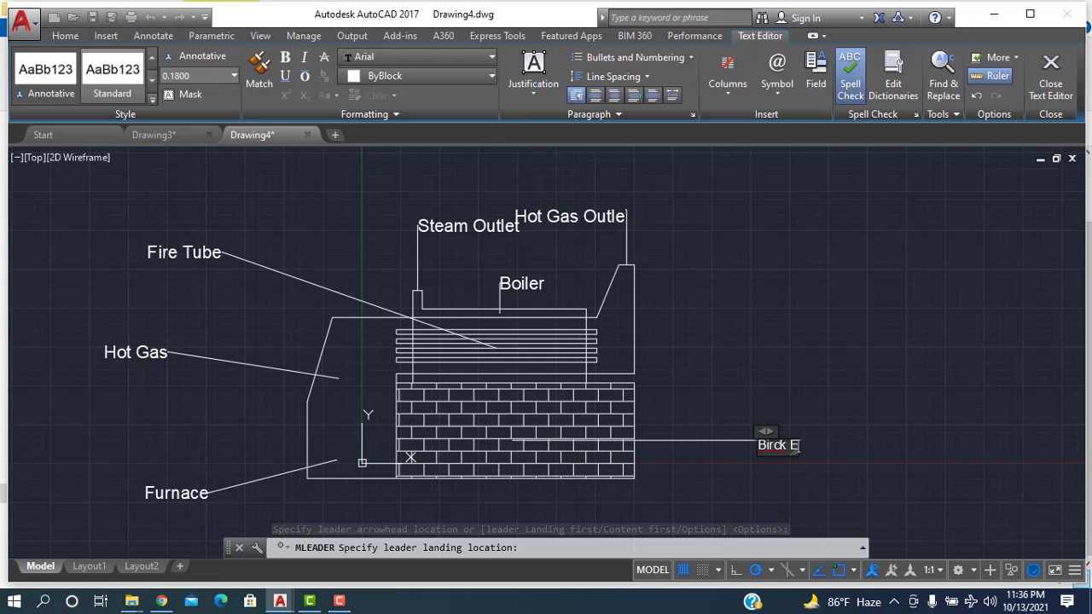
pyautogui.write('work')
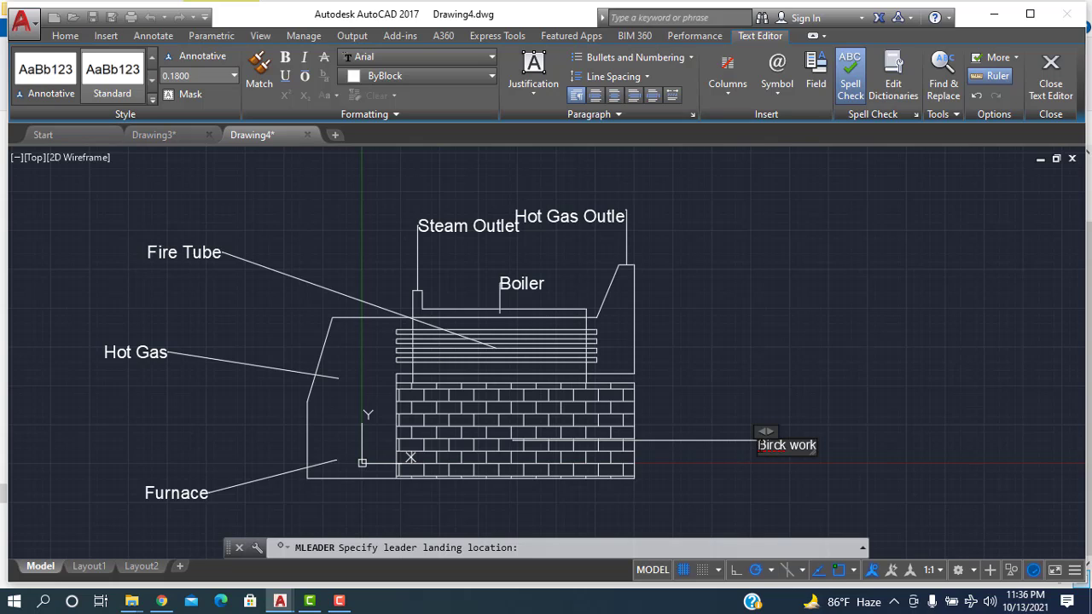
# - Set the whole "Birck work" leader text's height to 4 and close the label
pyautogui.moveTo(805, 445); pyautogui.dragTo(833, 449)
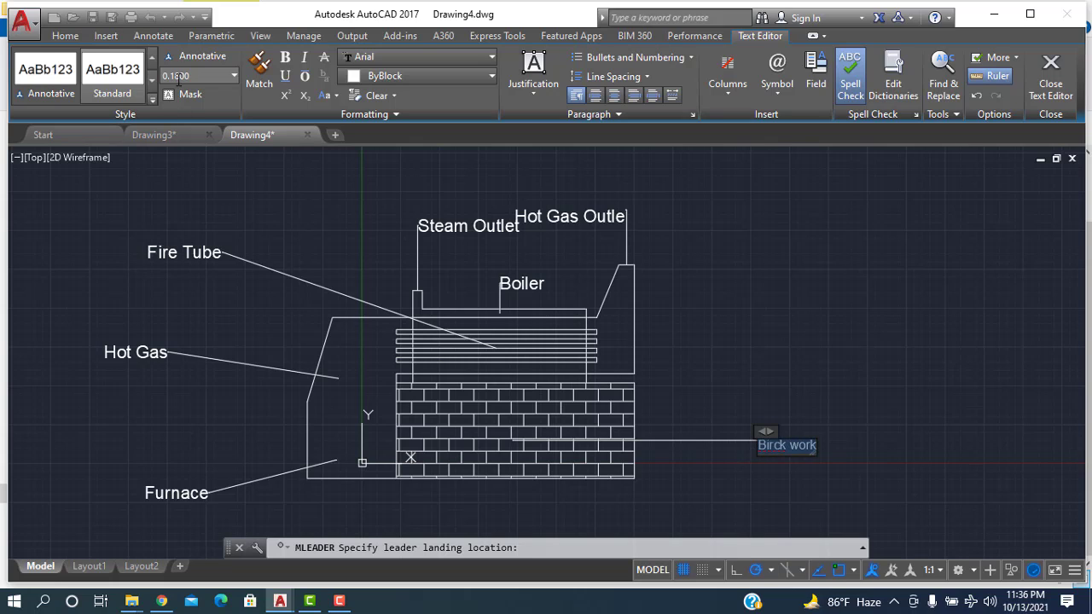
pyautogui.press('Return')
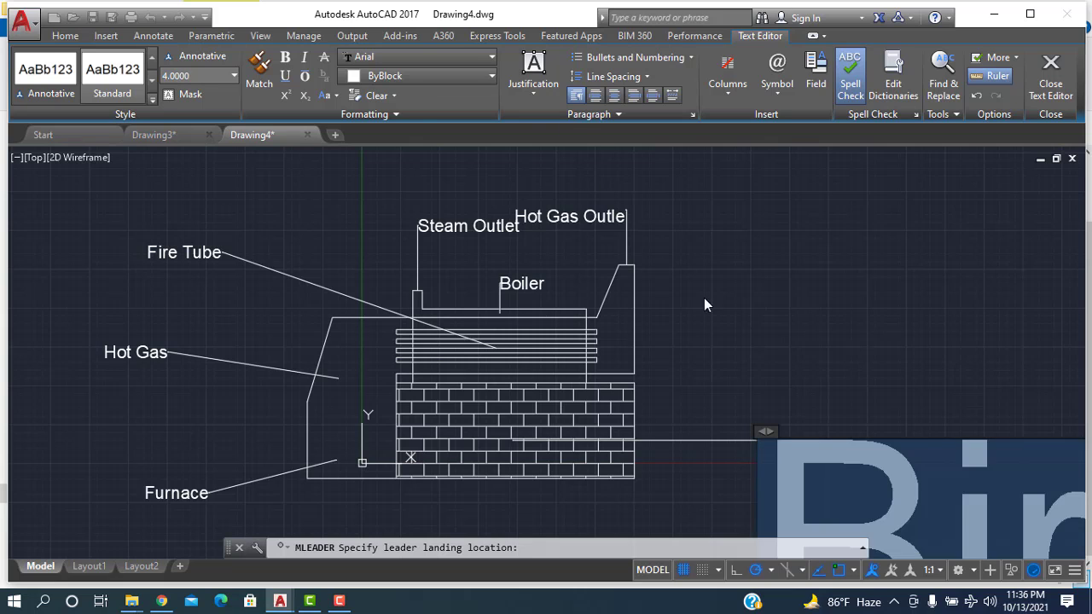
pyautogui.click(639, 373)
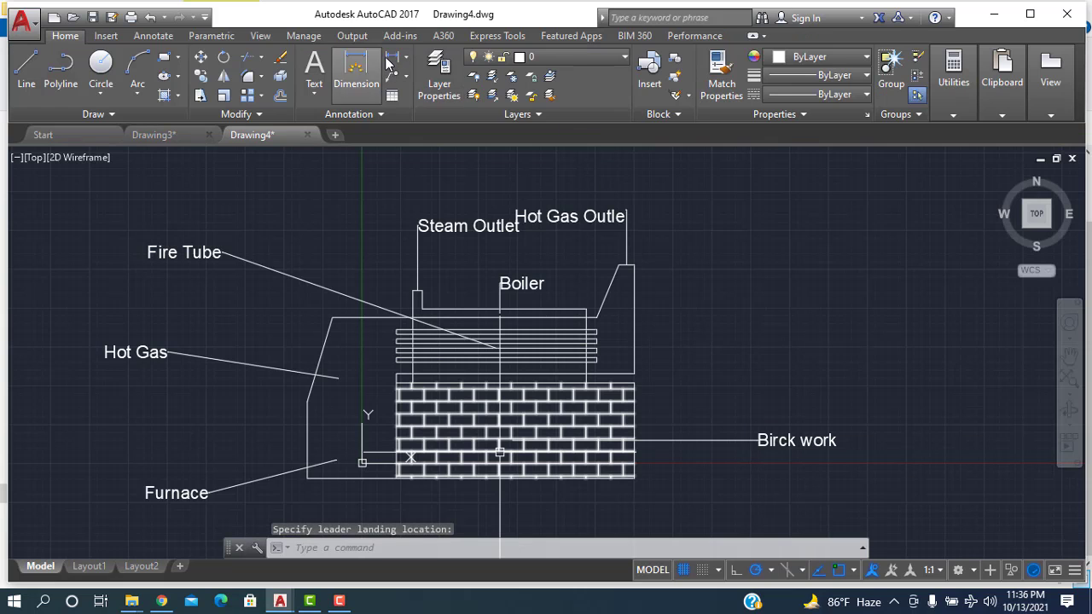
# - Add a linear dimension across the full width of the boiler's base, placed below the drawing
pyautogui.click(392, 57)
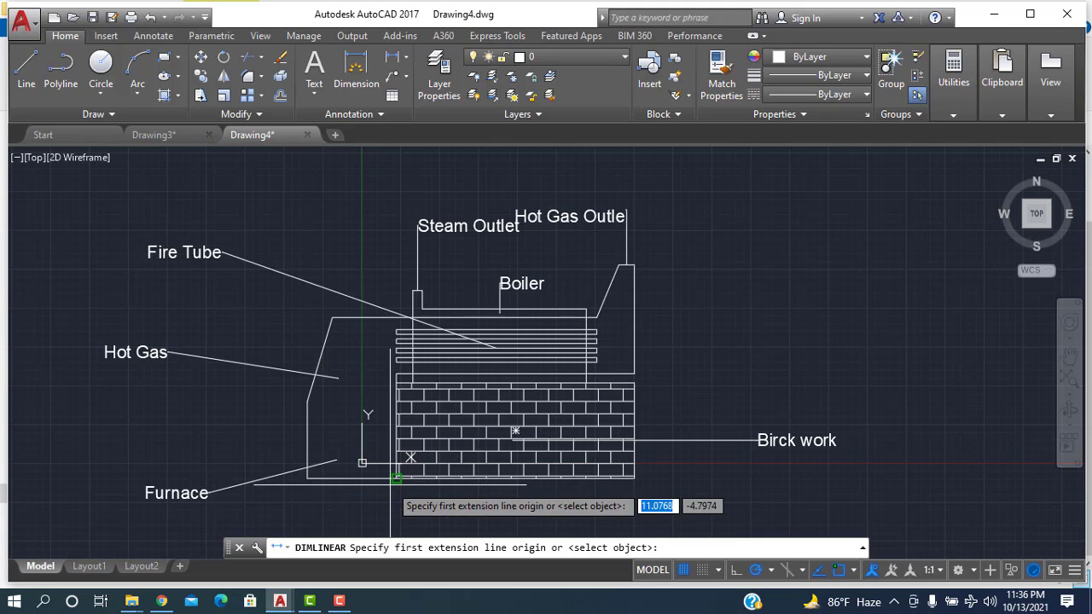
pyautogui.click(307, 477)
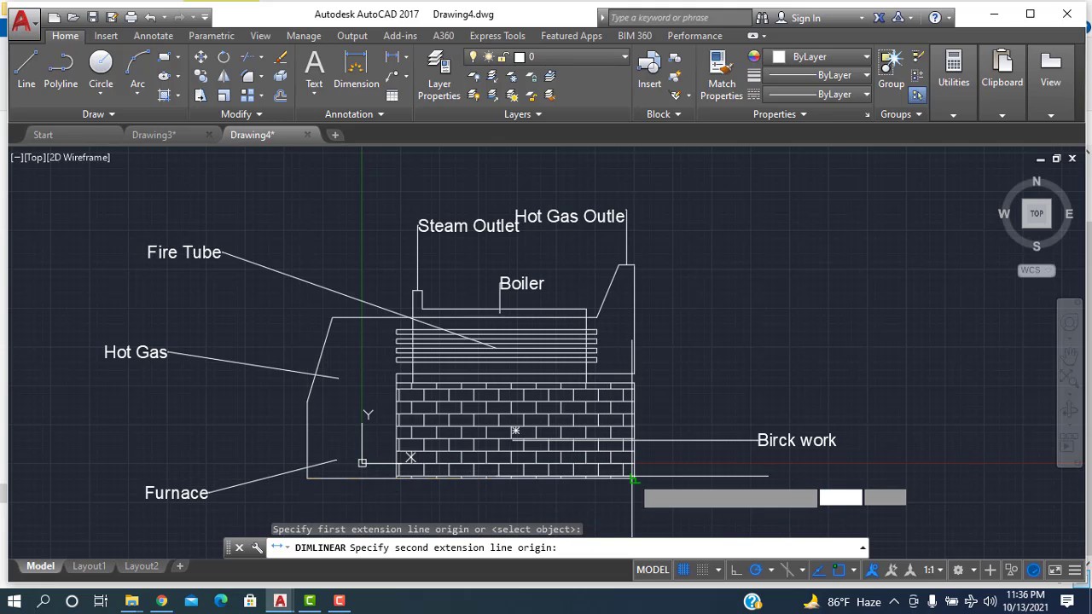
pyautogui.click(632, 479)
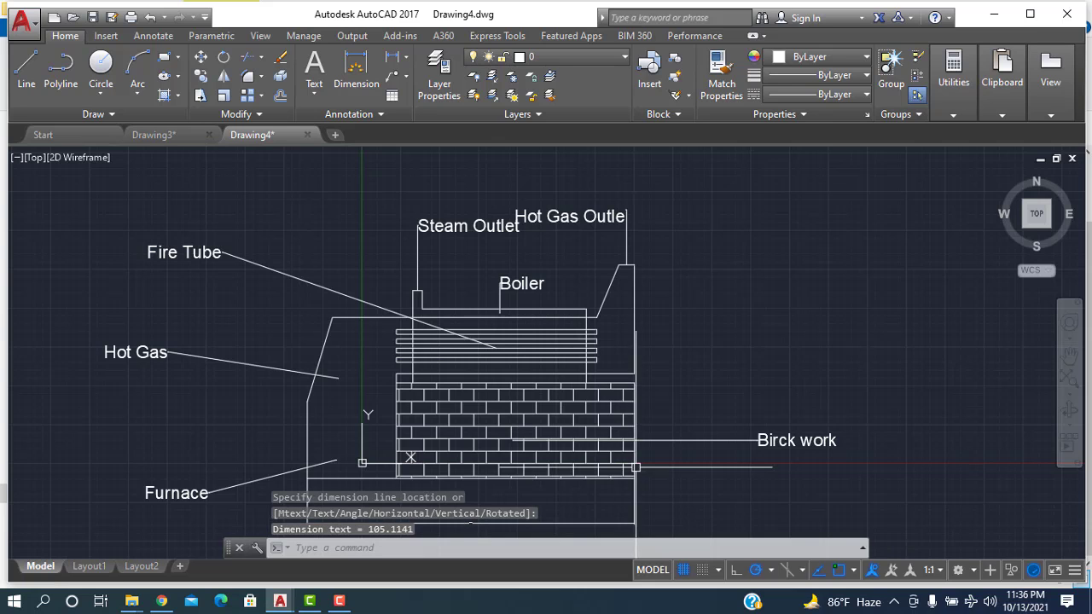
# - Replace the text of the dimension across the boiler's base with "Figure: Fire Tube Boiler"
pyautogui.scroll(6, 487, 503)
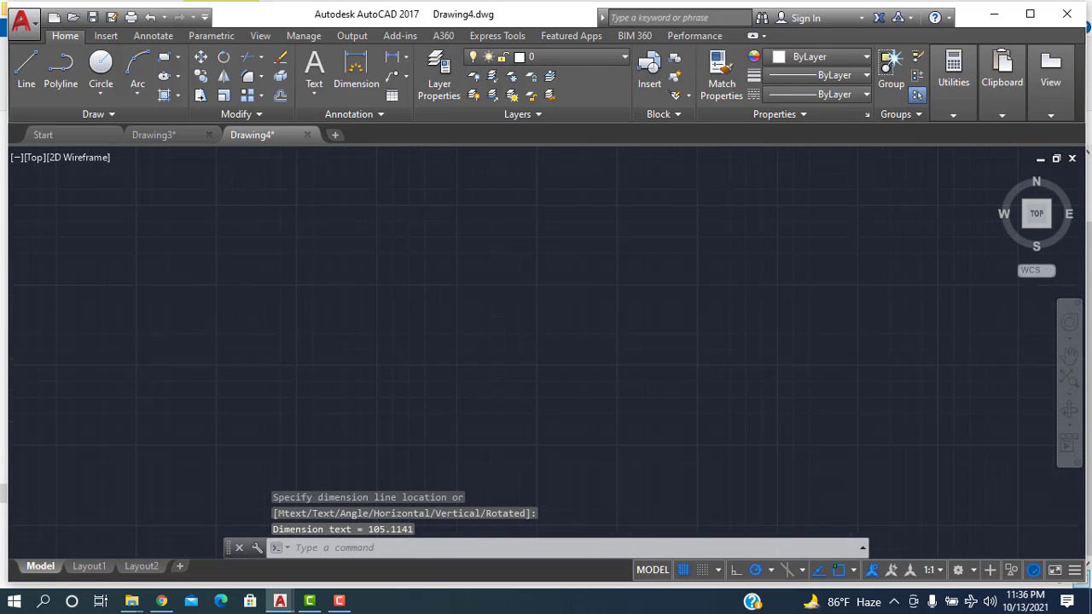
pyautogui.scroll(-6, 449, 546)
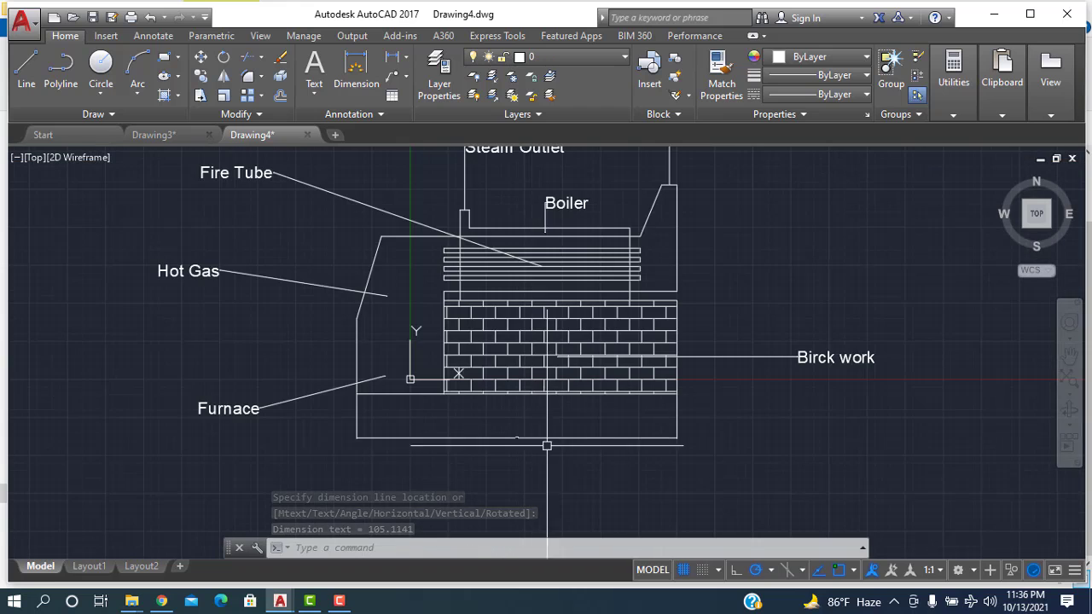
pyautogui.scroll(5, 530, 437)
pyautogui.click(529, 435)
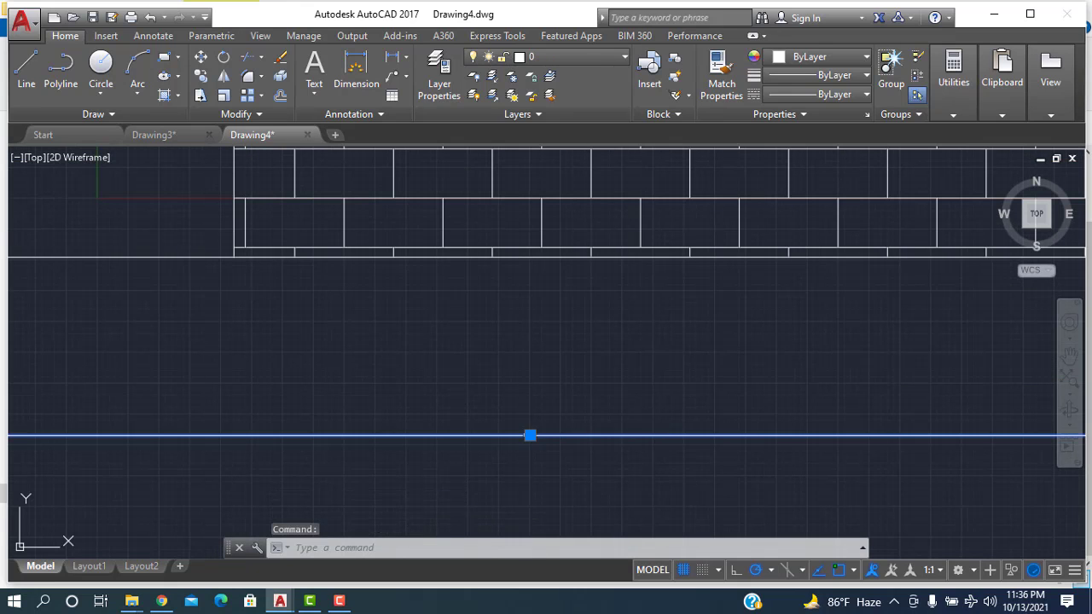
pyautogui.doubleClick(529, 435)
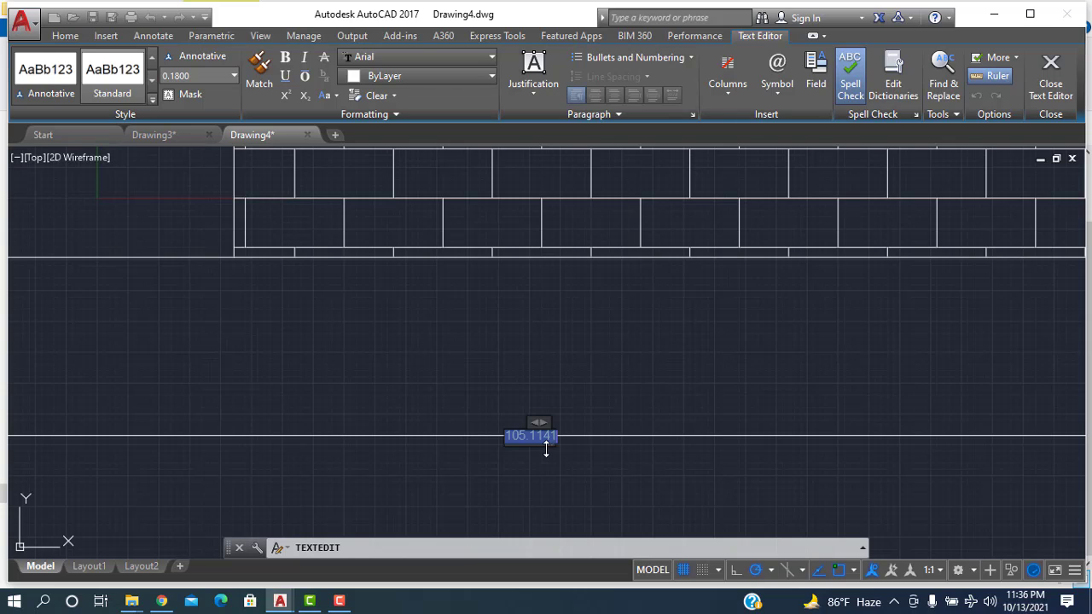
pyautogui.write('Figur')
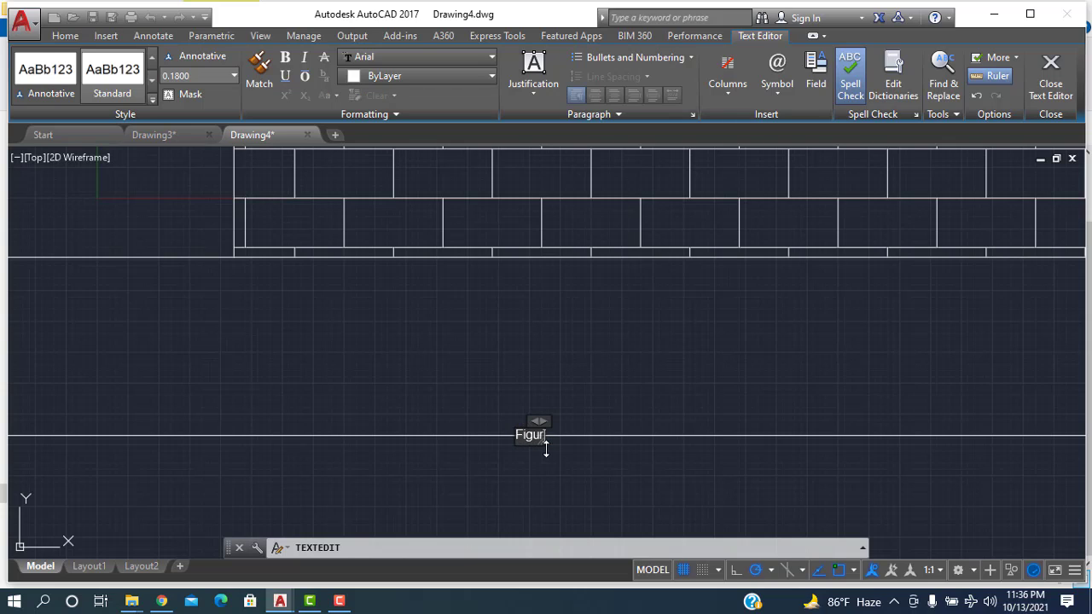
pyautogui.write('e: Fire')
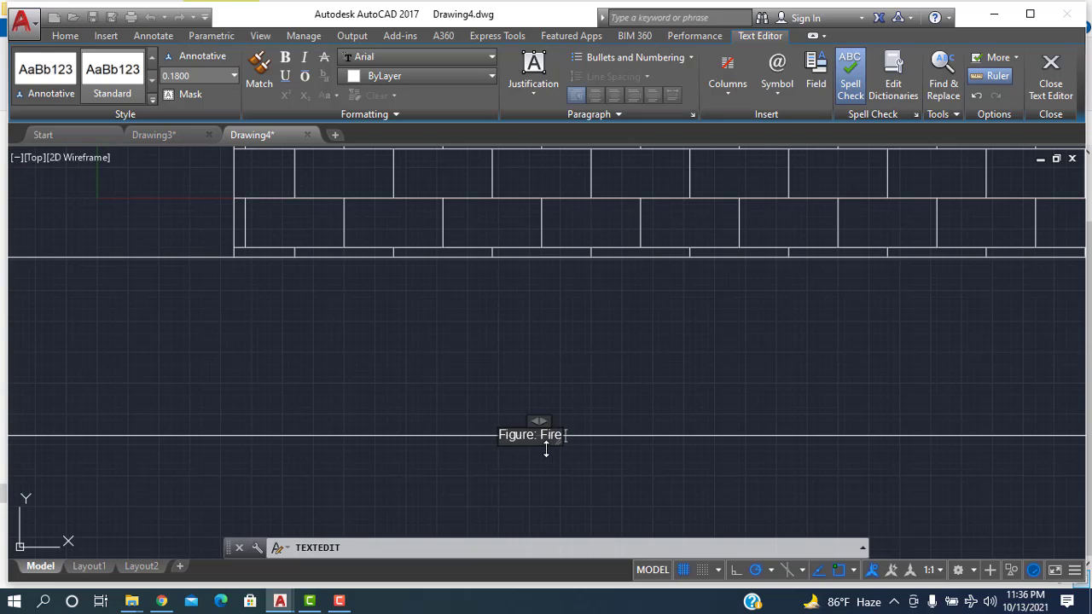
pyautogui.write(' Tube Boiler')
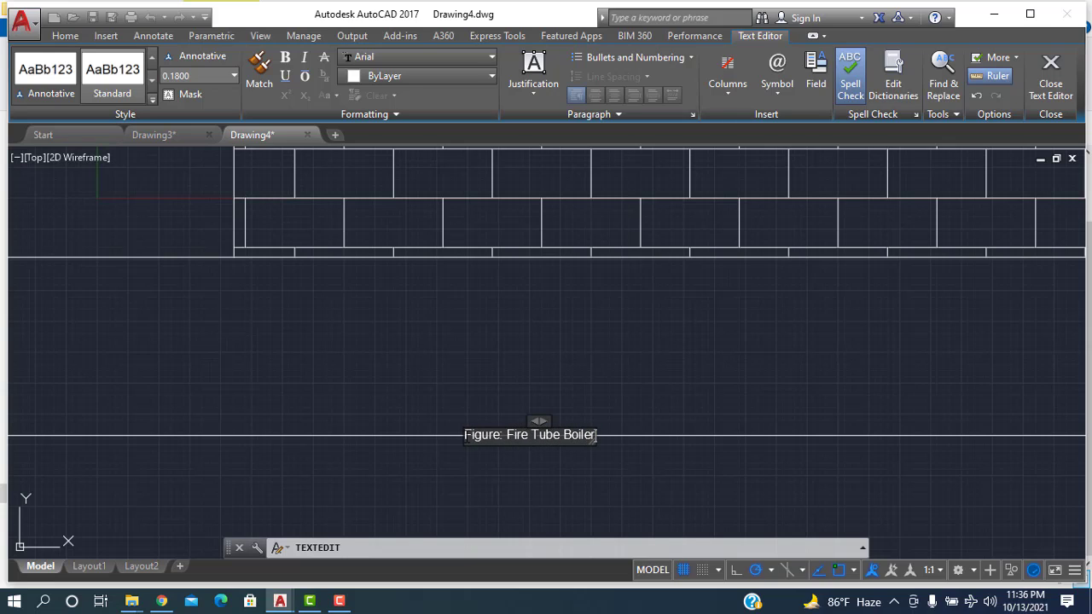
# - Set the text height of the whole "Figure: Fire Tube Boiler" caption to 4 and finish text editing
pyautogui.moveTo(464, 435); pyautogui.dragTo(597, 436)
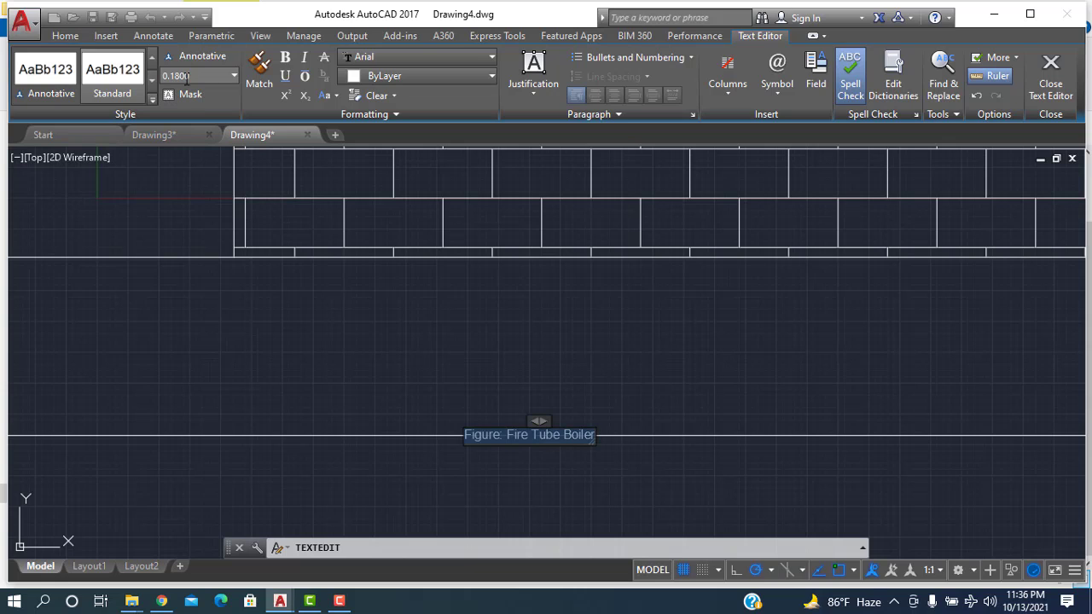
pyautogui.write('4')
pyautogui.press('Return')
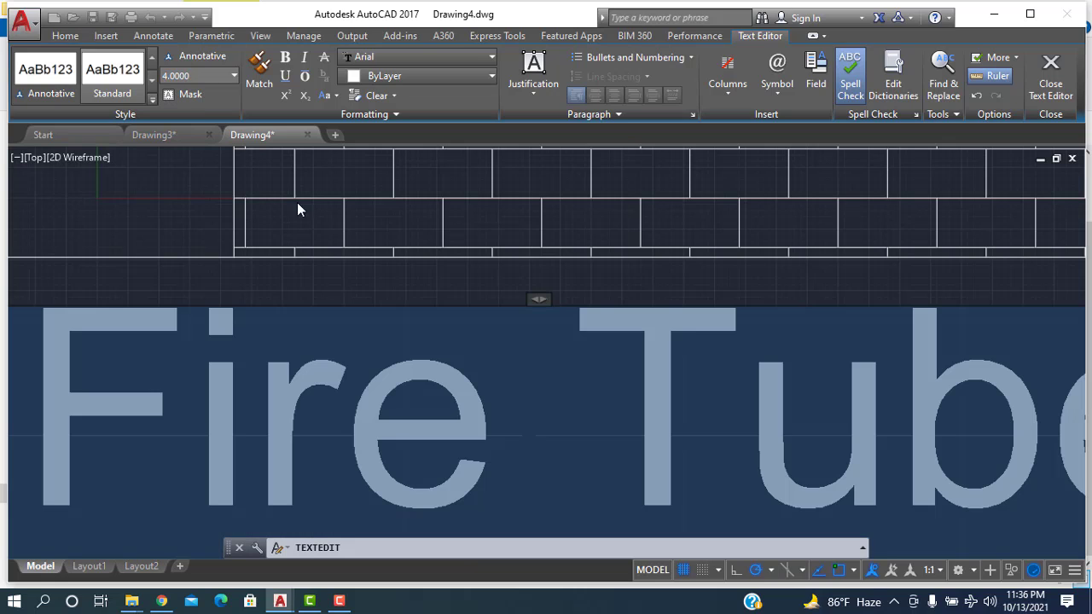
pyautogui.click(132, 221)
pyautogui.scroll(-6, 568, 441)
pyautogui.scroll(-8, 567, 499)
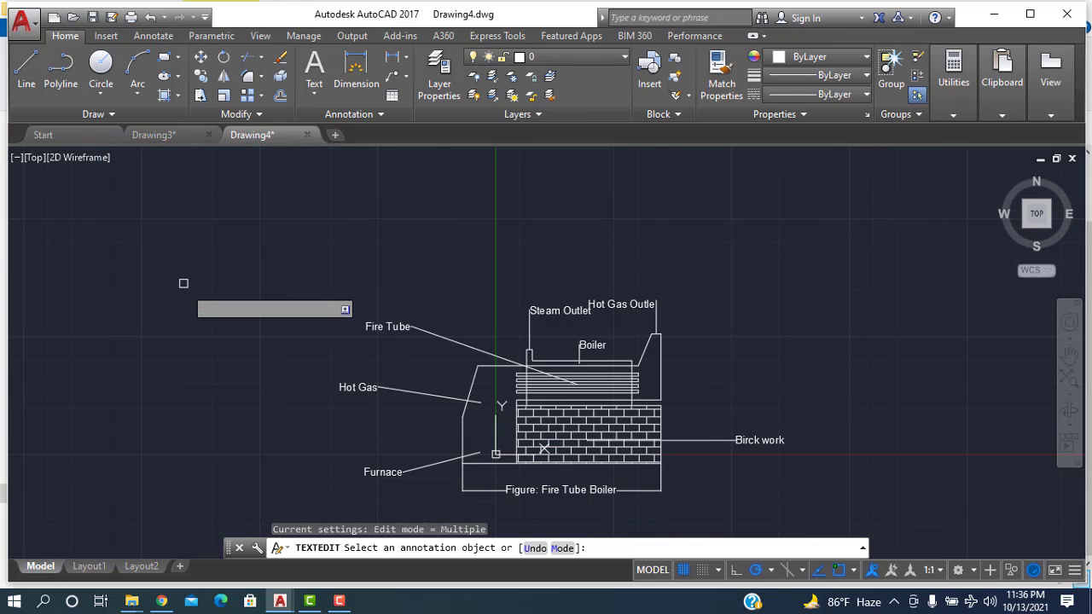
pyautogui.press('Escape')
# - Draw a rectangular frame around the whole boiler diagram, enclosing all leader labels and the figure caption
pyautogui.click(166, 64)
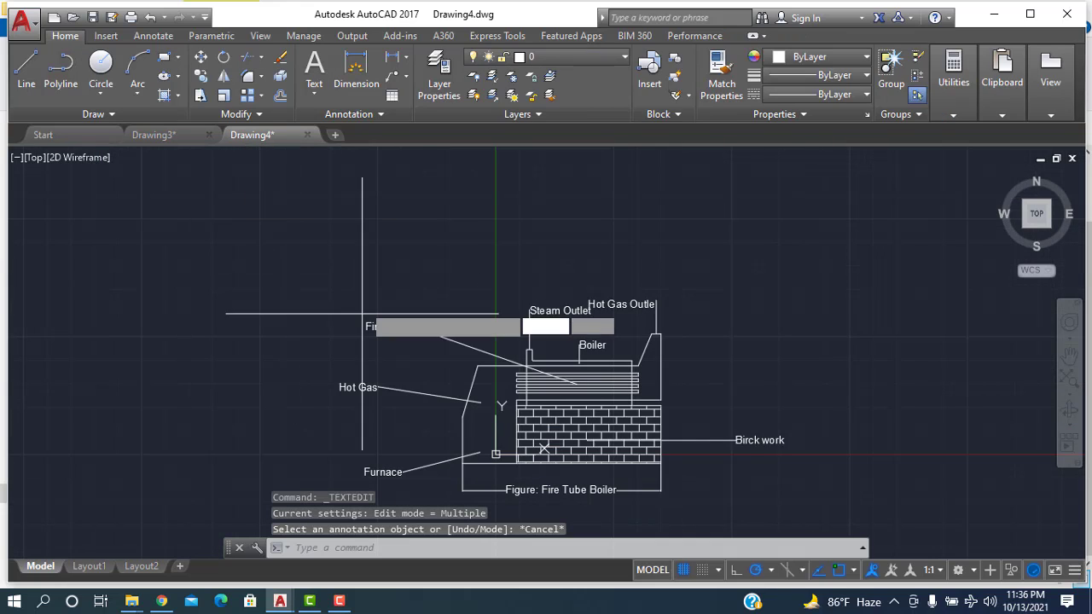
pyautogui.click(312, 238)
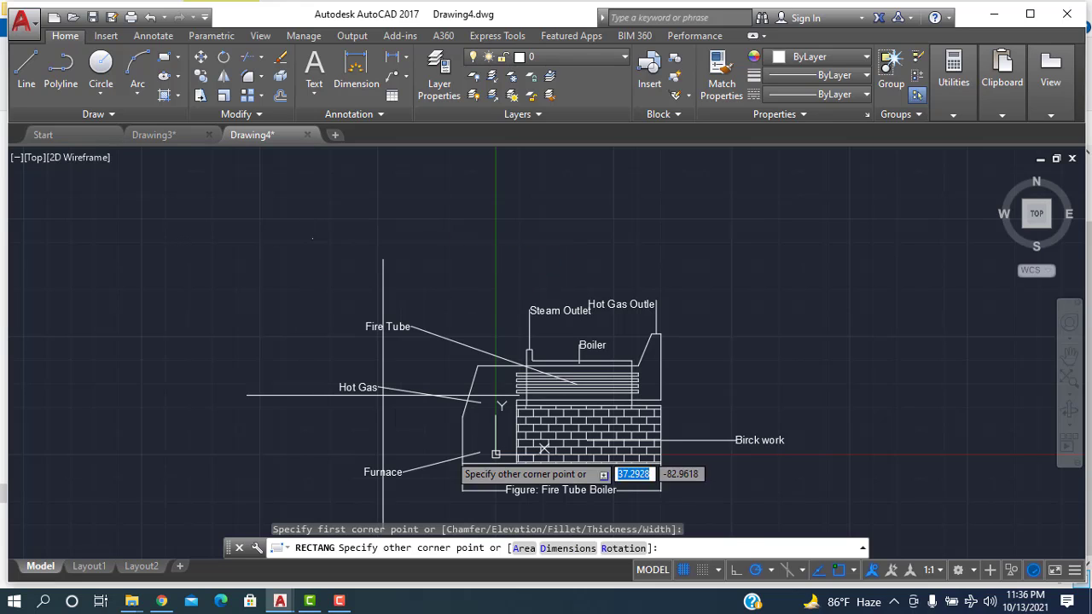
pyautogui.click(843, 517)
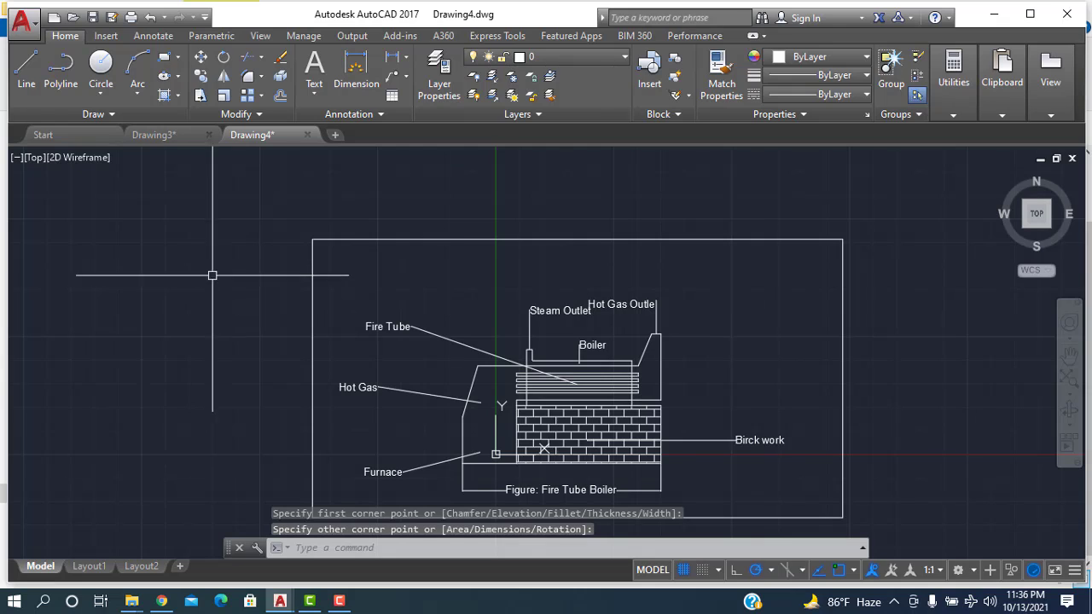
pyautogui.scroll(2, 268, 315)
pyautogui.scroll(-4, 358, 345)
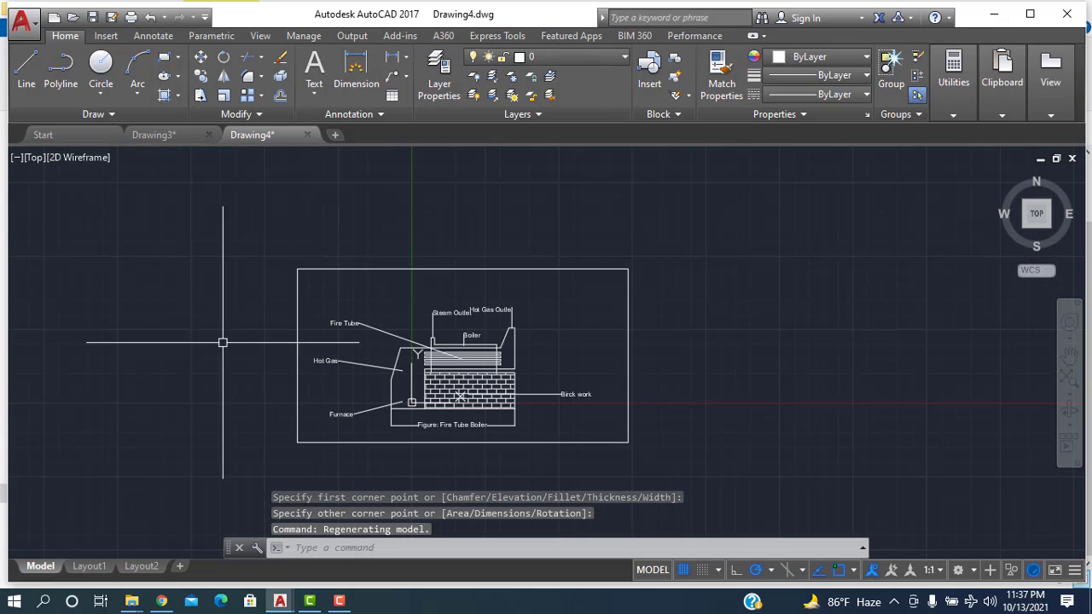
pyautogui.moveTo(224, 341); pyautogui.dragTo(363, 341, button='middle')
pyautogui.scroll(4, 554, 342)
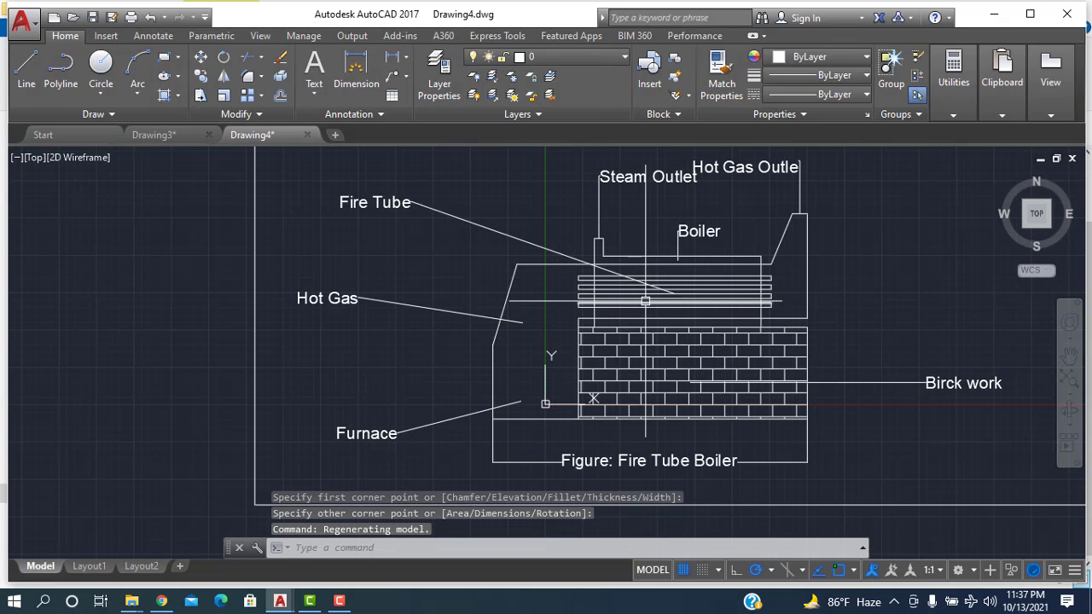